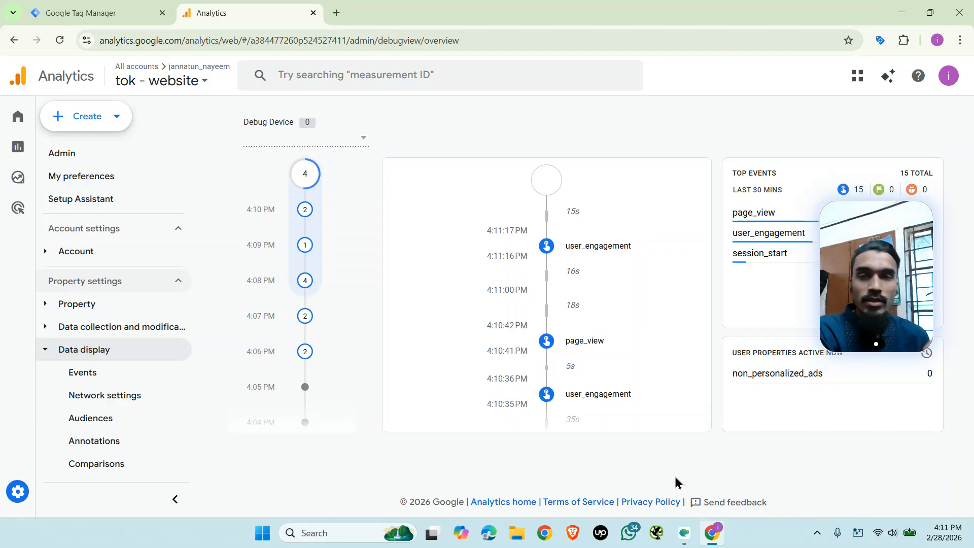
{"action": "left_click", "coordinate": [84, 13]}
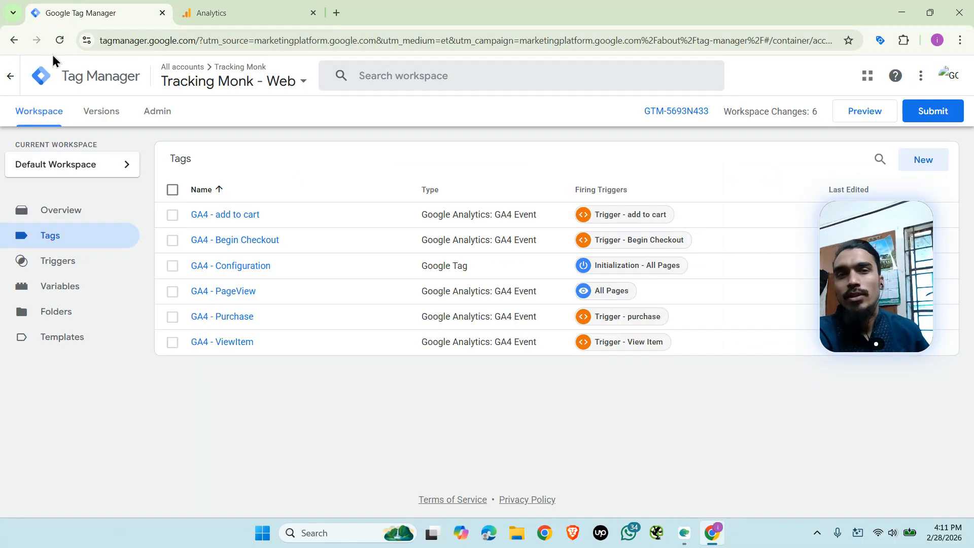
{"action": "left_click", "coordinate": [889, 114]}
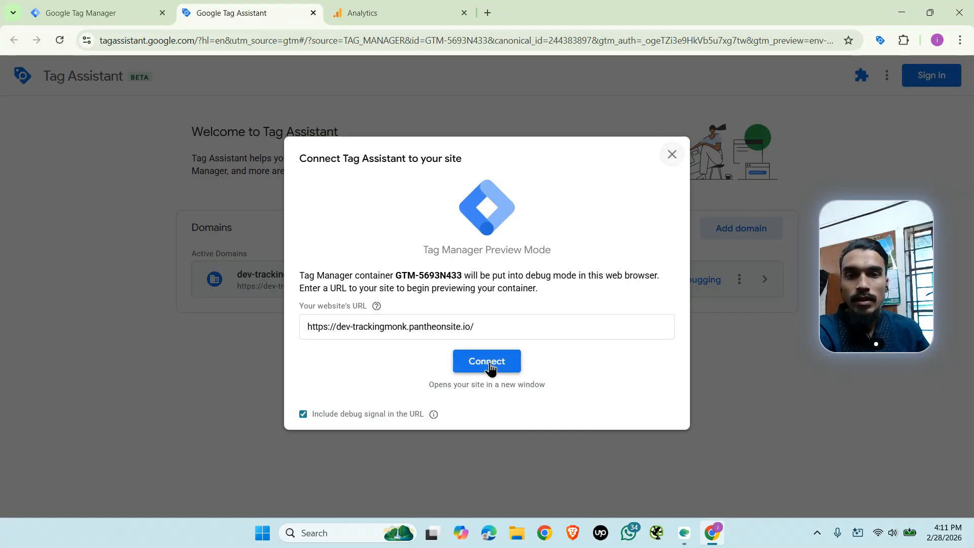
{"action": "left_click", "coordinate": [459, 359]}
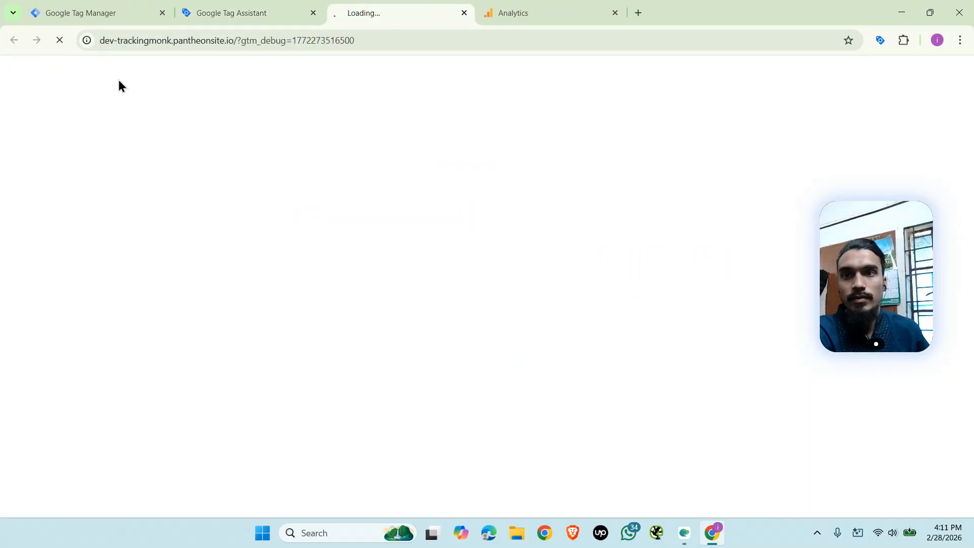
- Try the Shop Now button on the store's home page and check Tag Assistant for recorded click events
{"action": "left_click", "coordinate": [102, 11]}
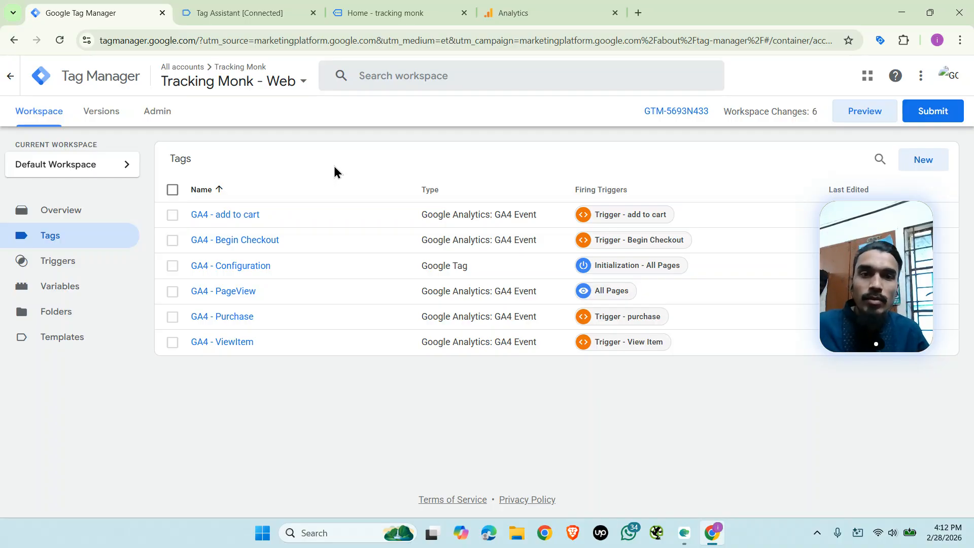
{"action": "left_click", "coordinate": [376, 10]}
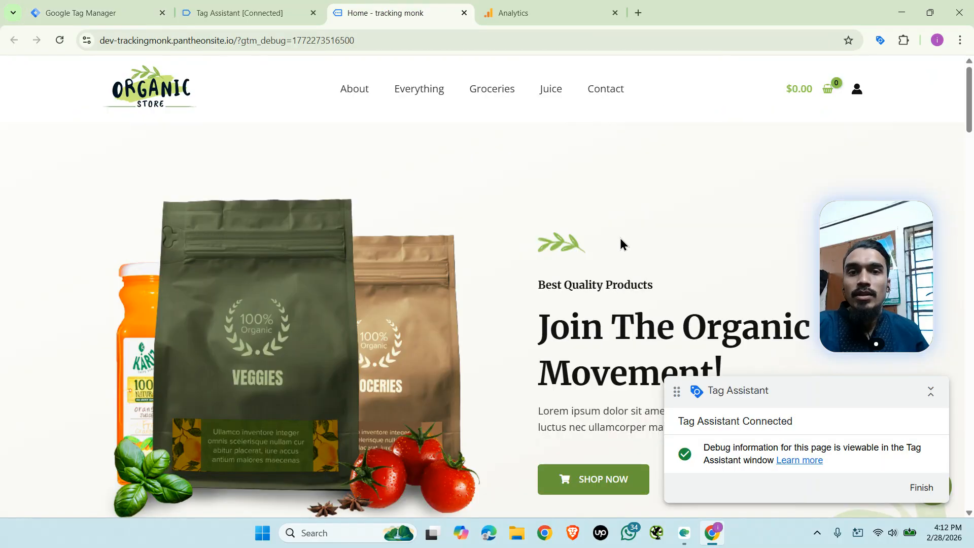
{"action": "scroll", "coordinate": [619, 244], "scroll_direction": "down", "scroll_amount": 4}
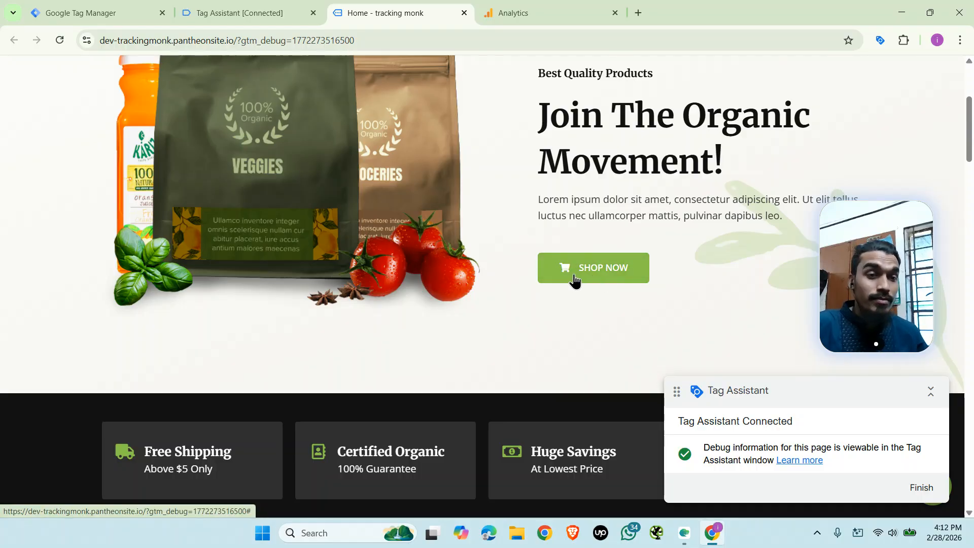
{"action": "left_click", "coordinate": [254, 8]}
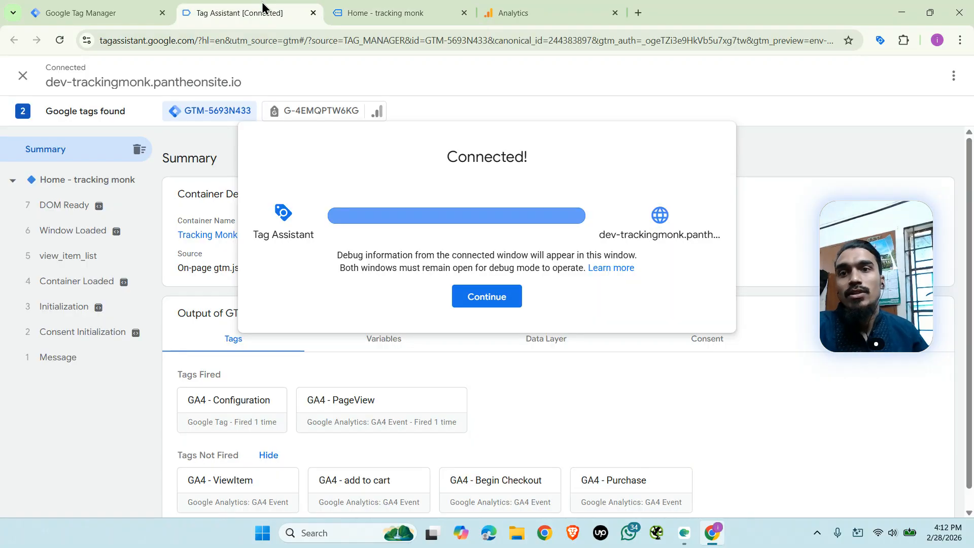
{"action": "left_click", "coordinate": [487, 300]}
{"action": "left_click", "coordinate": [413, 11]}
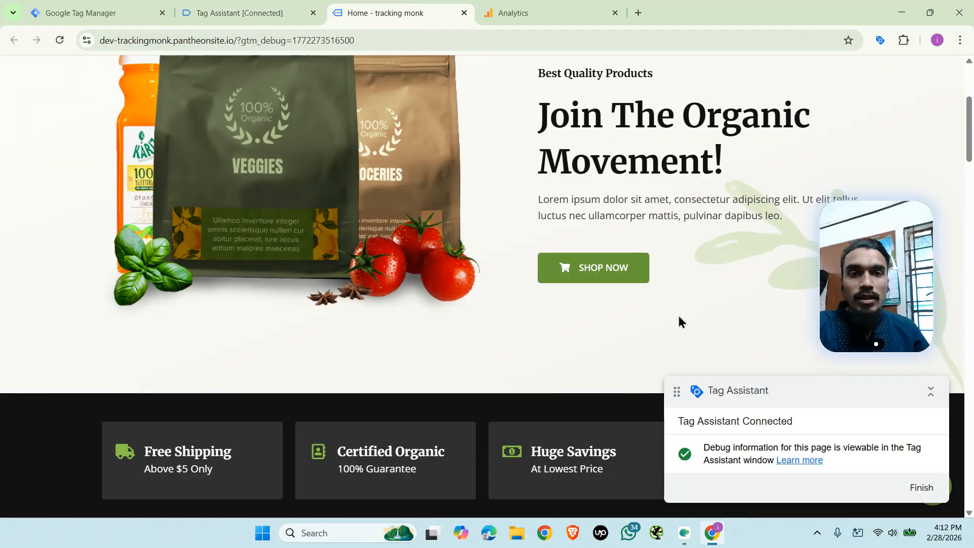
{"action": "left_click", "coordinate": [624, 272]}
{"action": "left_click", "coordinate": [218, 11]}
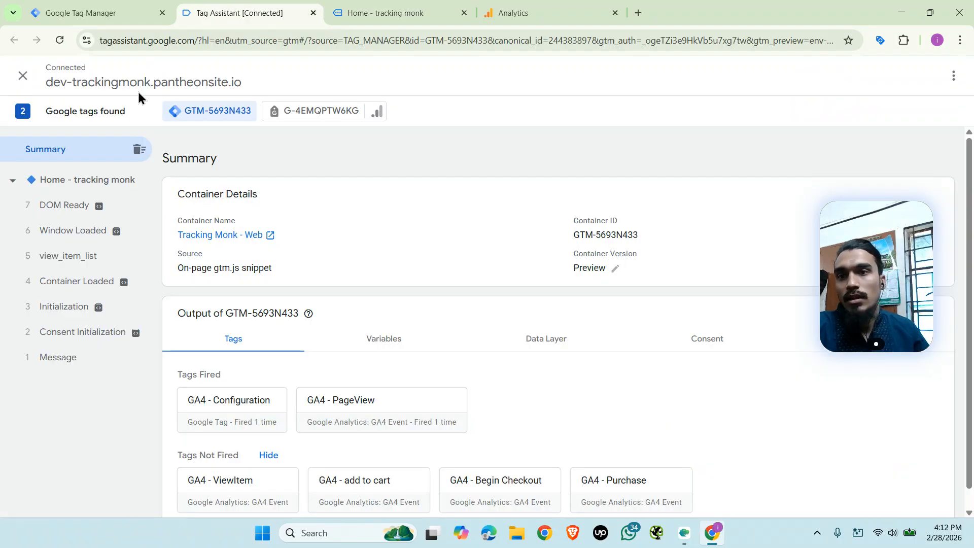
- Enable the built-in click variables in Tag Manager: Click Element, Click Classes, Click ID, Click Target, Click URL and Click Text
{"action": "left_click", "coordinate": [84, 15]}
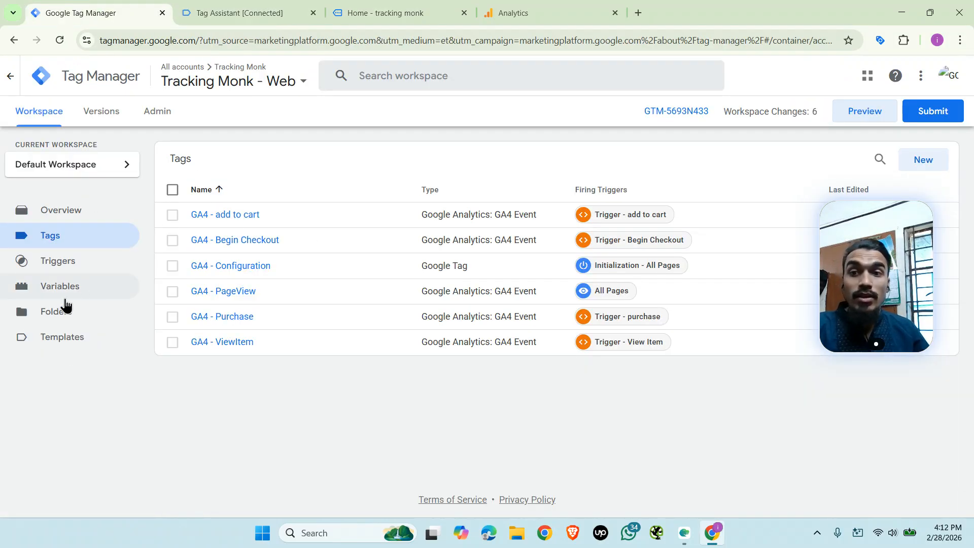
{"action": "left_click", "coordinate": [76, 286]}
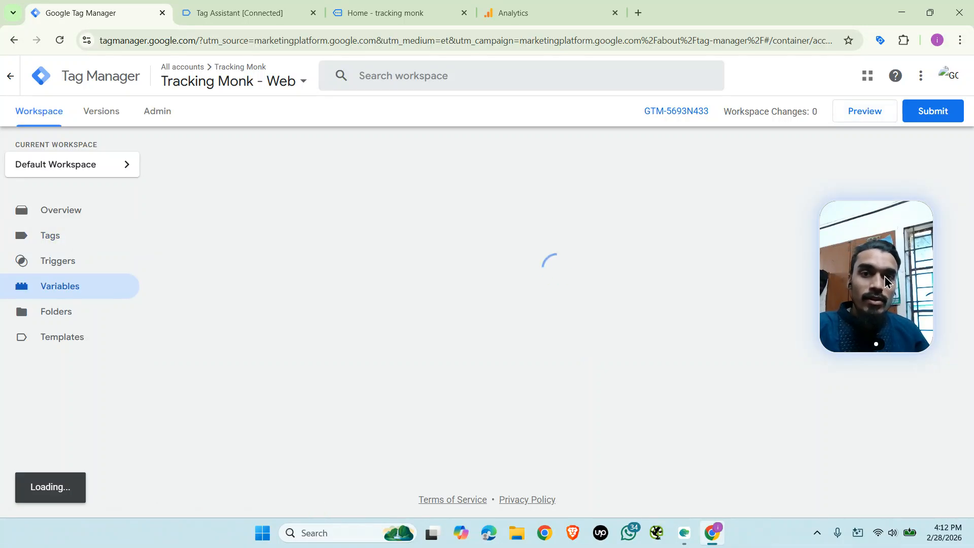
{"action": "left_click_drag", "start_coordinate": [876, 277], "coordinate": [893, 335]}
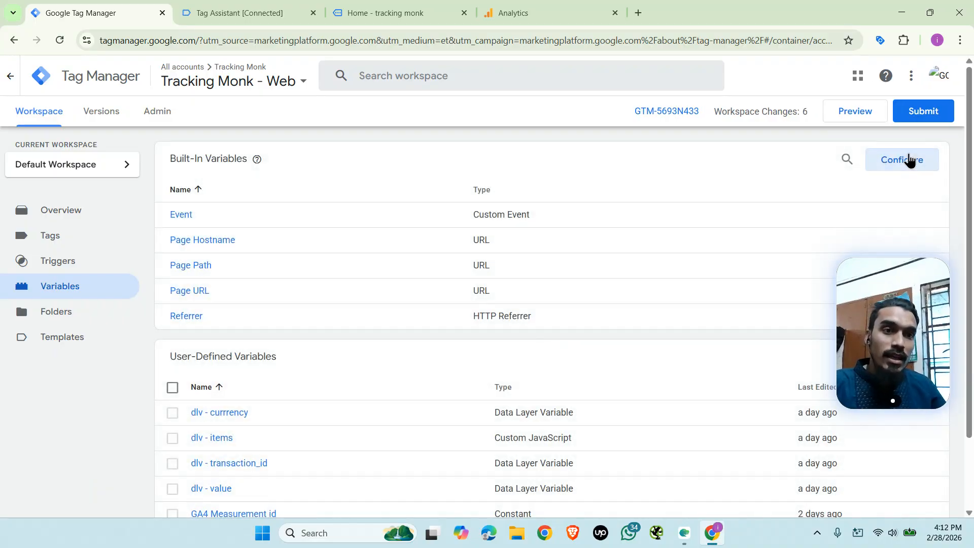
{"action": "left_click", "coordinate": [906, 159]}
{"action": "scroll", "coordinate": [753, 315], "scroll_direction": "down", "scroll_amount": 6}
{"action": "left_click", "coordinate": [590, 364]}
{"action": "left_click", "coordinate": [590, 415]}
{"action": "left_click", "coordinate": [591, 440]}
{"action": "left_click", "coordinate": [590, 466]}
{"action": "left_click", "coordinate": [591, 491]}
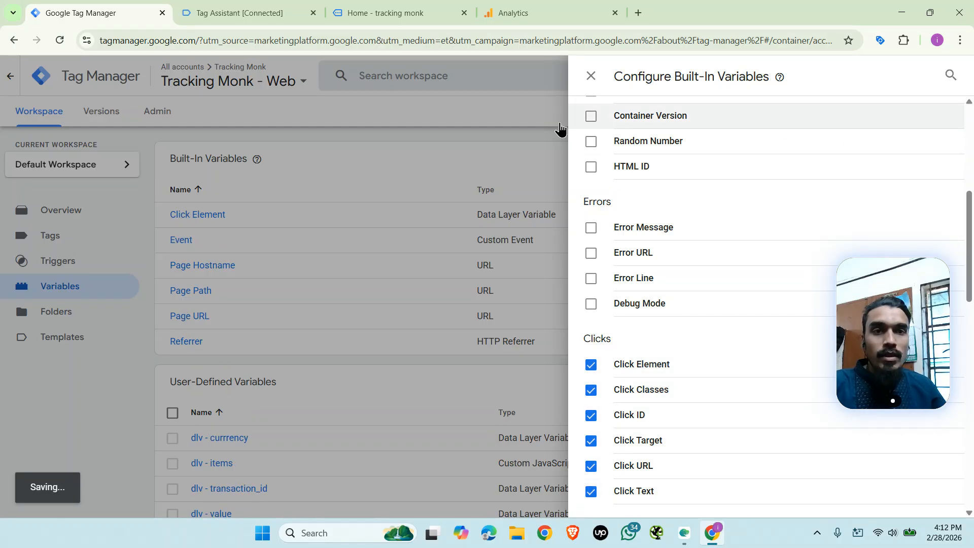
{"action": "left_click", "coordinate": [372, 169]}
- Create and save a Click - All Elements trigger named "All elements" that fires on all clicks
{"action": "left_click", "coordinate": [80, 262]}
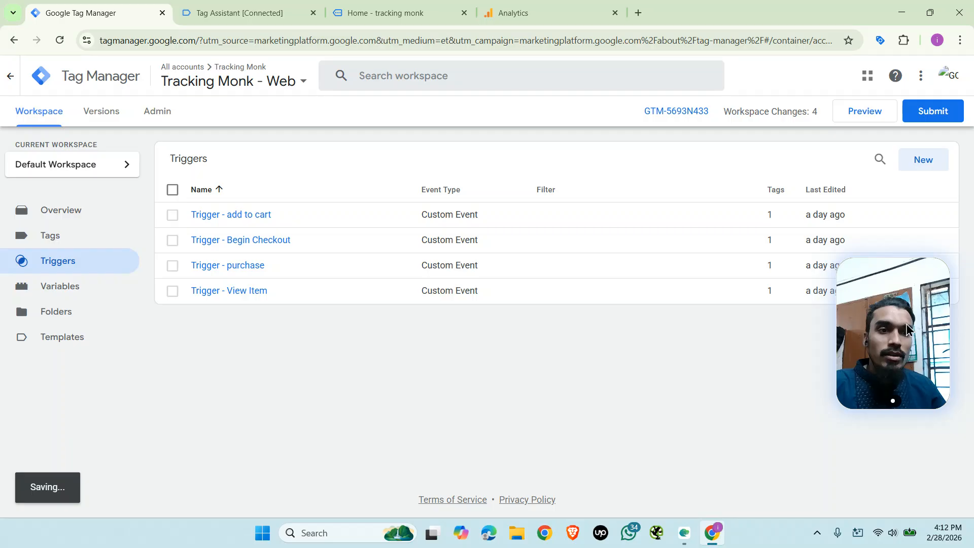
{"action": "left_click", "coordinate": [918, 163]}
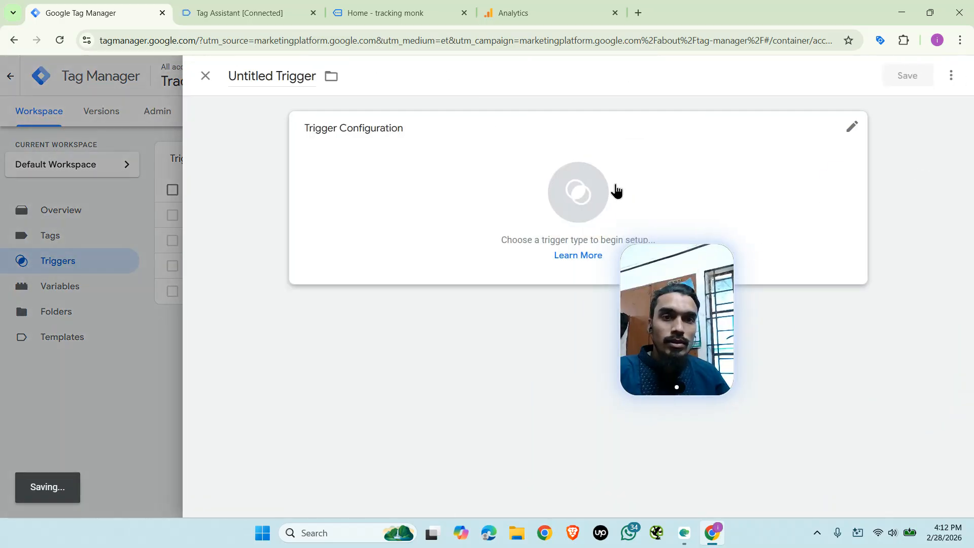
{"action": "left_click", "coordinate": [669, 189]}
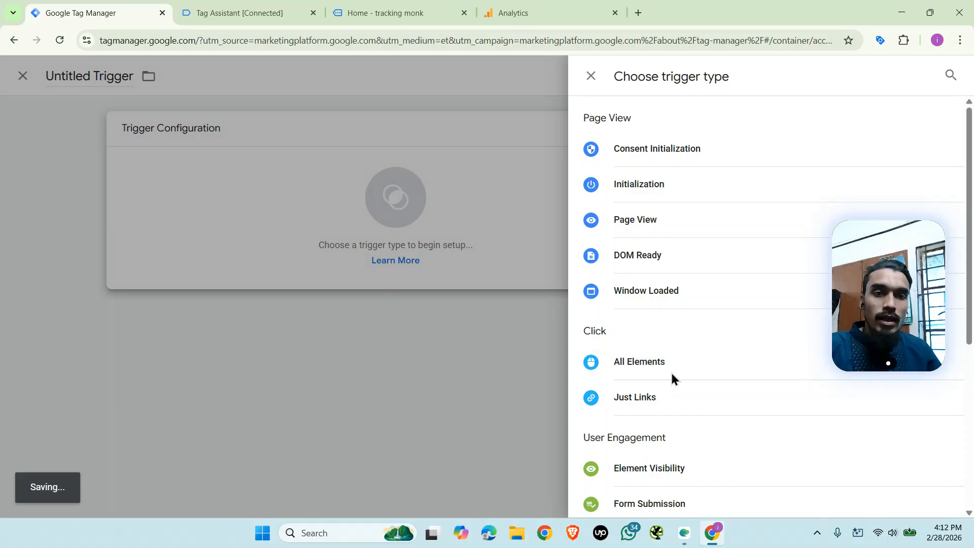
{"action": "left_click", "coordinate": [671, 373]}
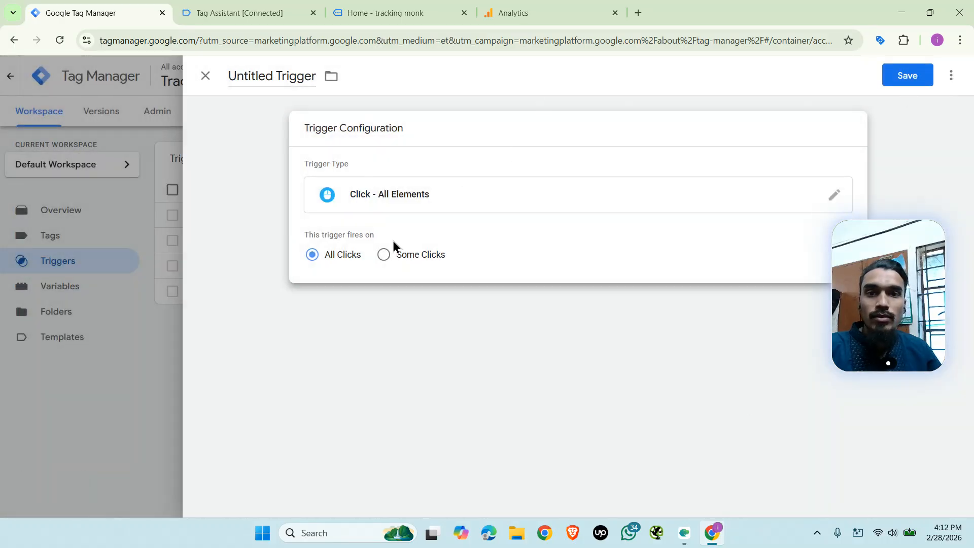
{"action": "triple_click", "coordinate": [303, 81]}
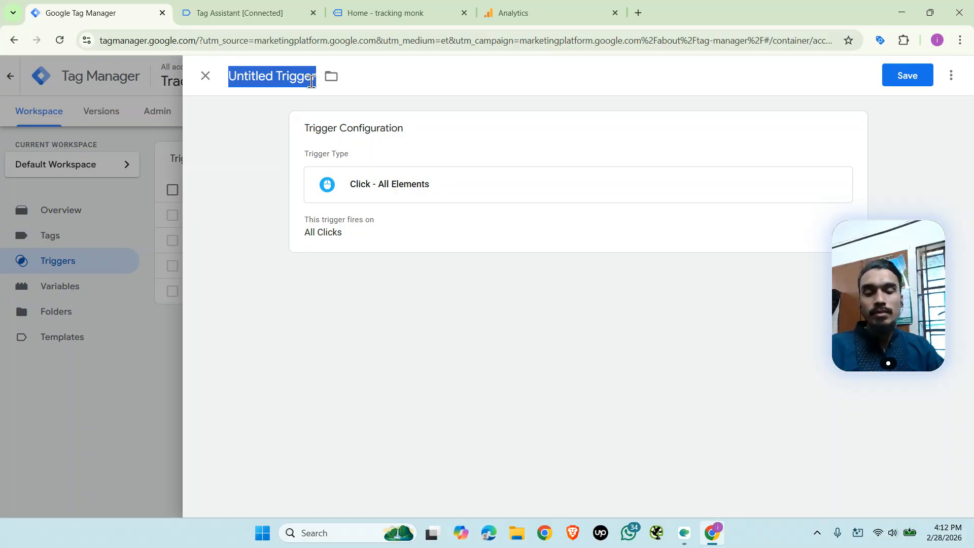
{"action": "type", "text": "All elements"}
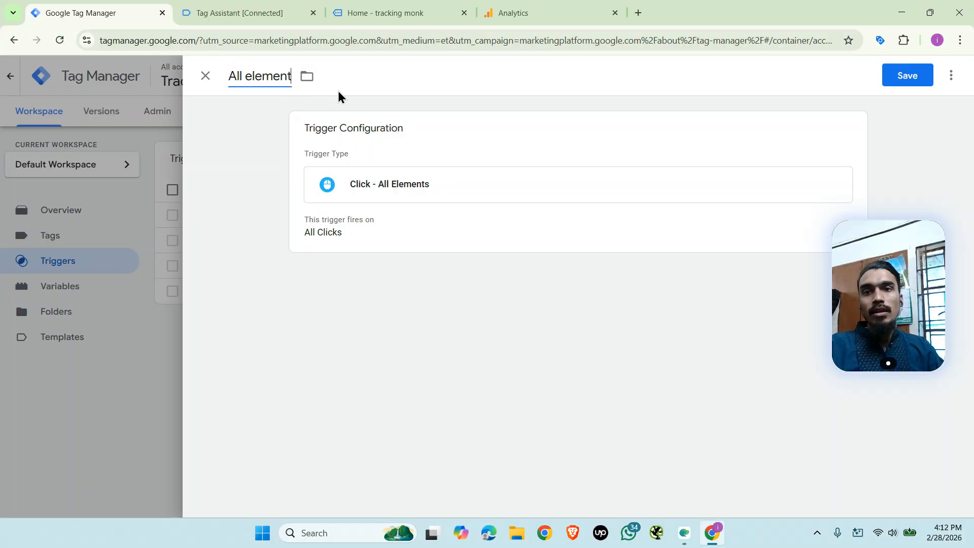
{"action": "left_click", "coordinate": [933, 80]}
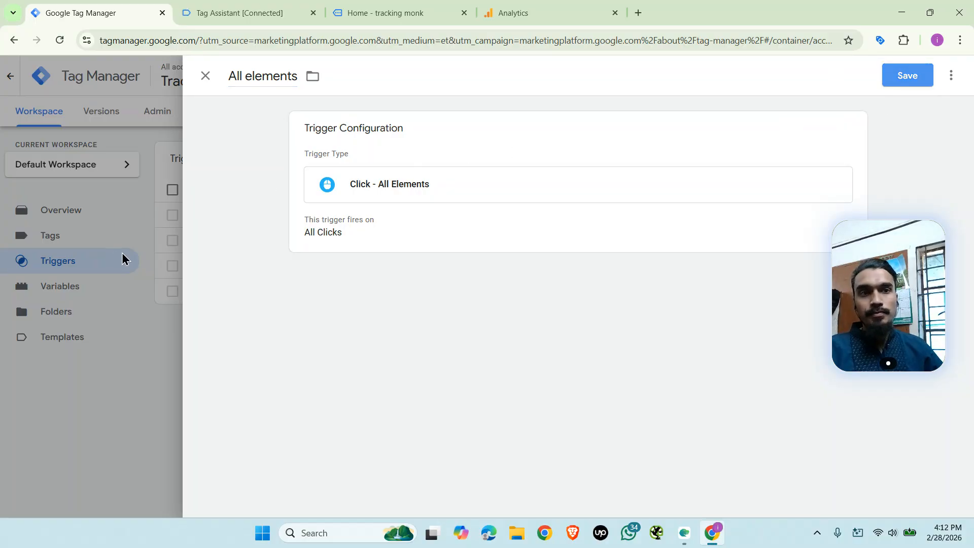
{"action": "left_click", "coordinate": [907, 76]}
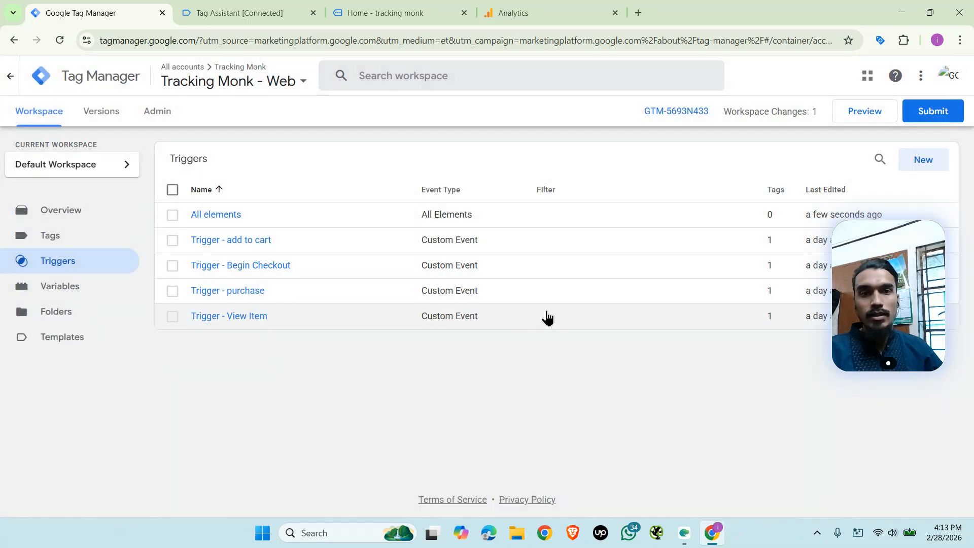
- Create and save a Click - Just Links trigger named "link click" that fires on all link clicks
{"action": "left_click", "coordinate": [924, 160]}
{"action": "left_click", "coordinate": [766, 196]}
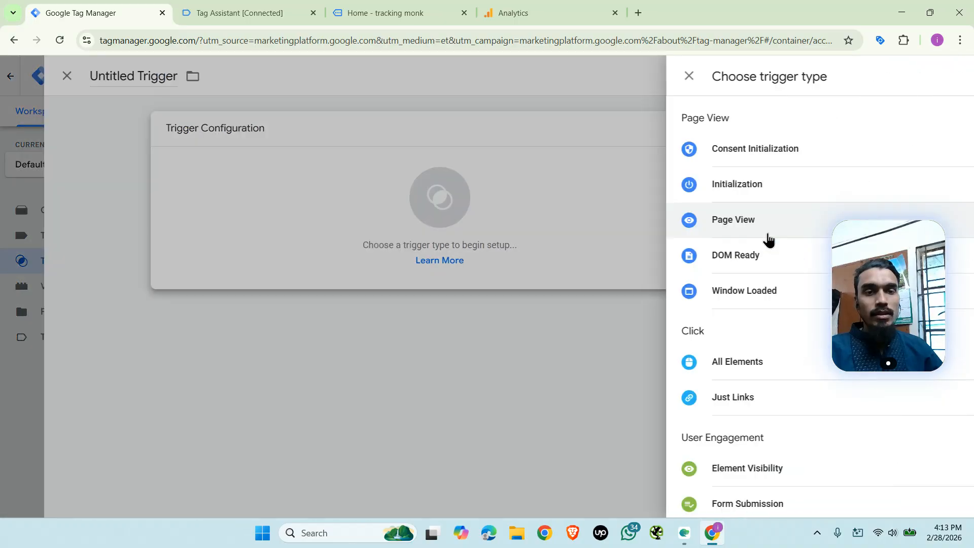
{"action": "left_click", "coordinate": [674, 400]}
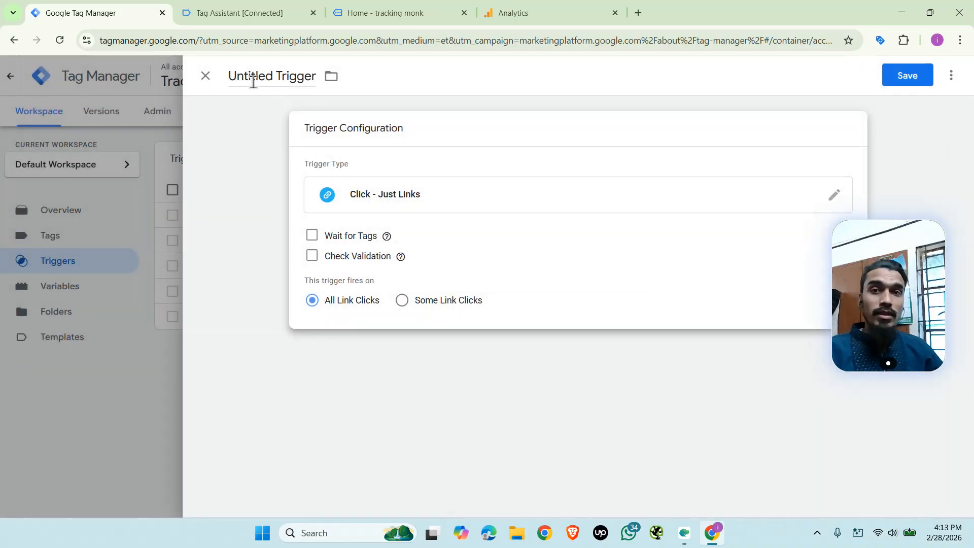
{"action": "triple_click", "coordinate": [268, 78]}
{"action": "type", "text": "link click"}
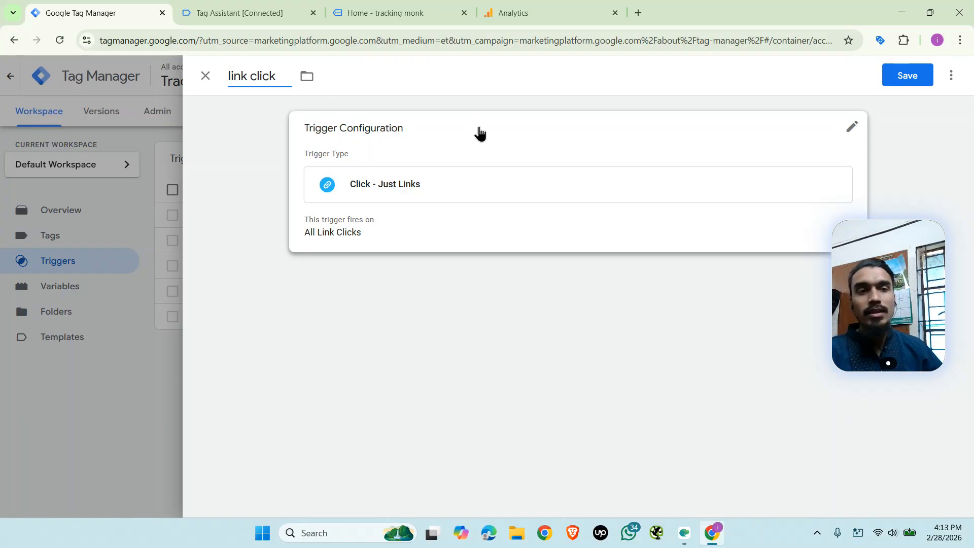
{"action": "left_click", "coordinate": [897, 77]}
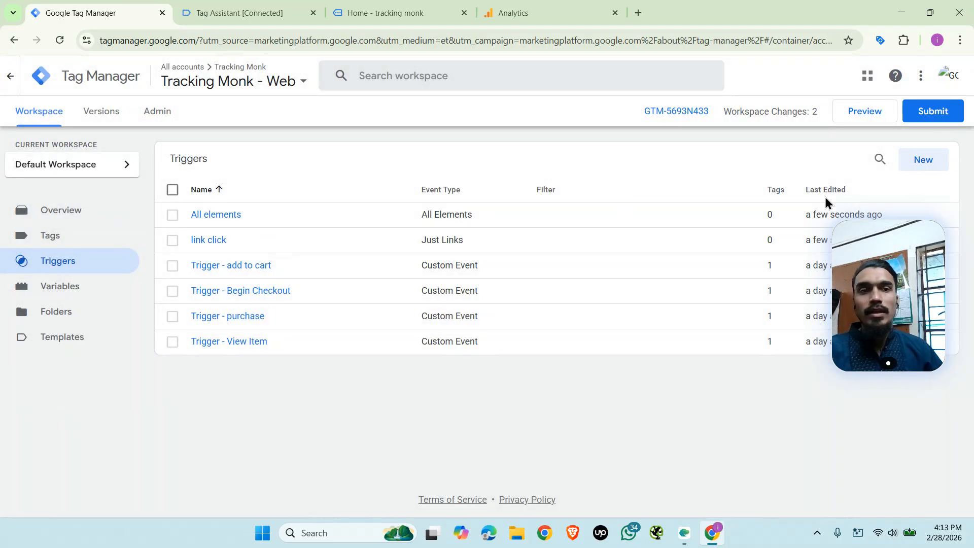
- Relaunch the container preview and test the home page's Shop Now button, checking its click events in Tag Assistant
{"action": "left_click", "coordinate": [877, 121]}
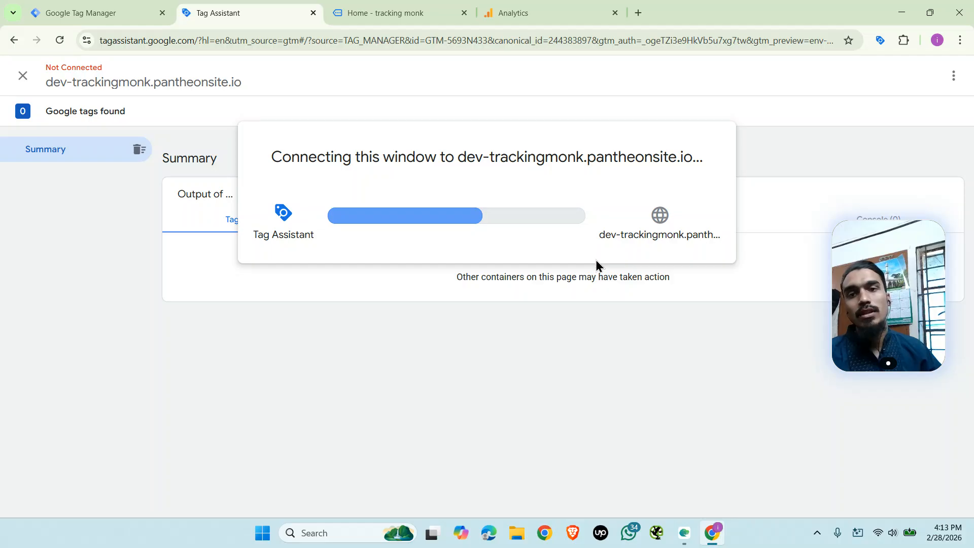
{"action": "left_click", "coordinate": [487, 298]}
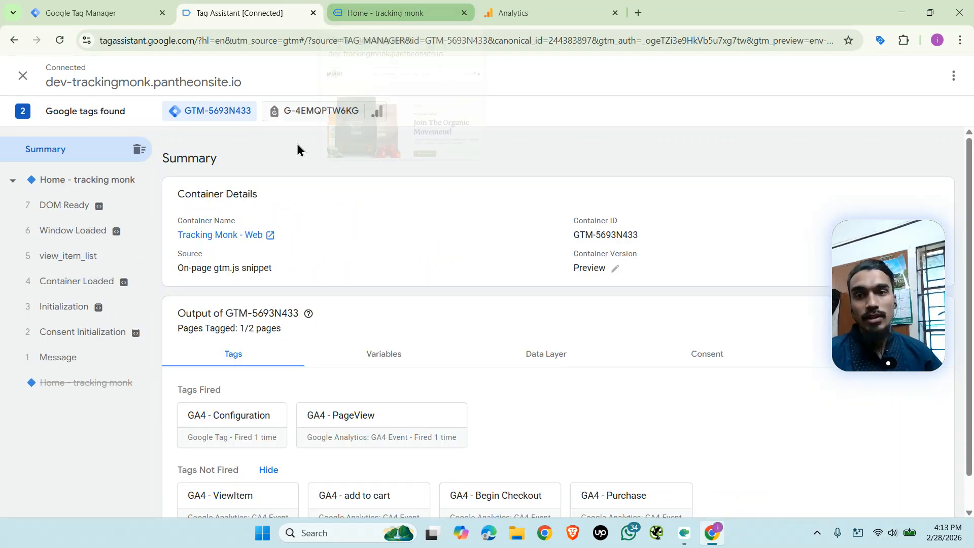
{"action": "left_click", "coordinate": [375, 11]}
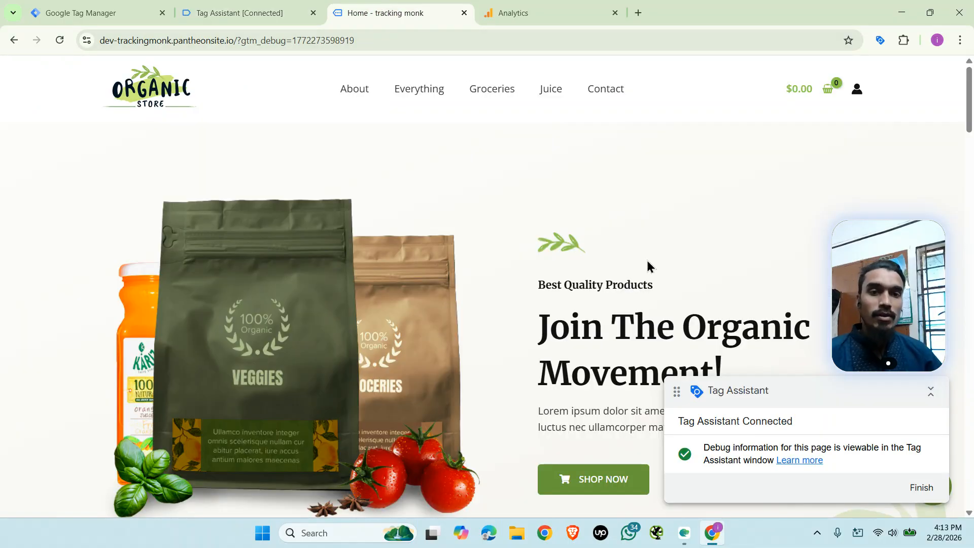
{"action": "scroll", "coordinate": [629, 355], "scroll_direction": "down", "scroll_amount": 2}
{"action": "left_click", "coordinate": [607, 378]}
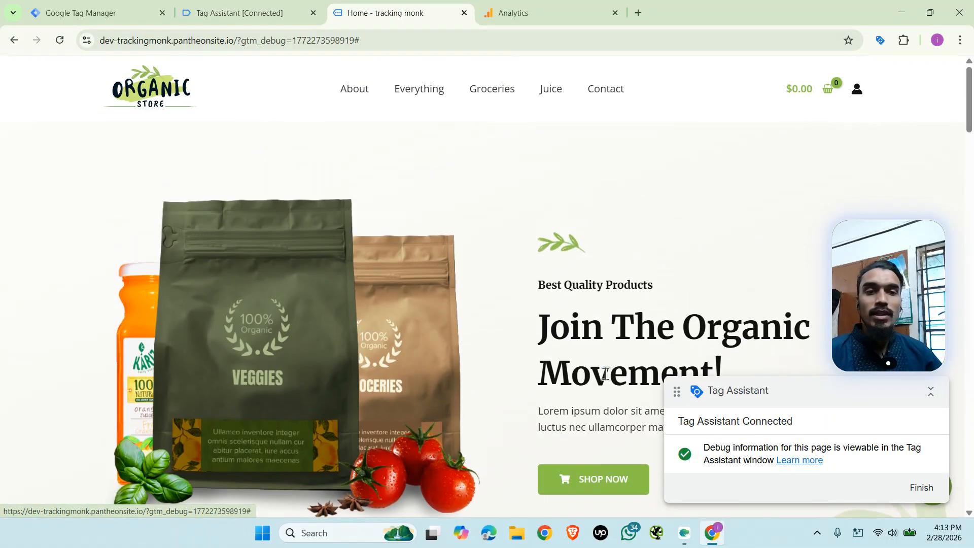
{"action": "left_click", "coordinate": [208, 7]}
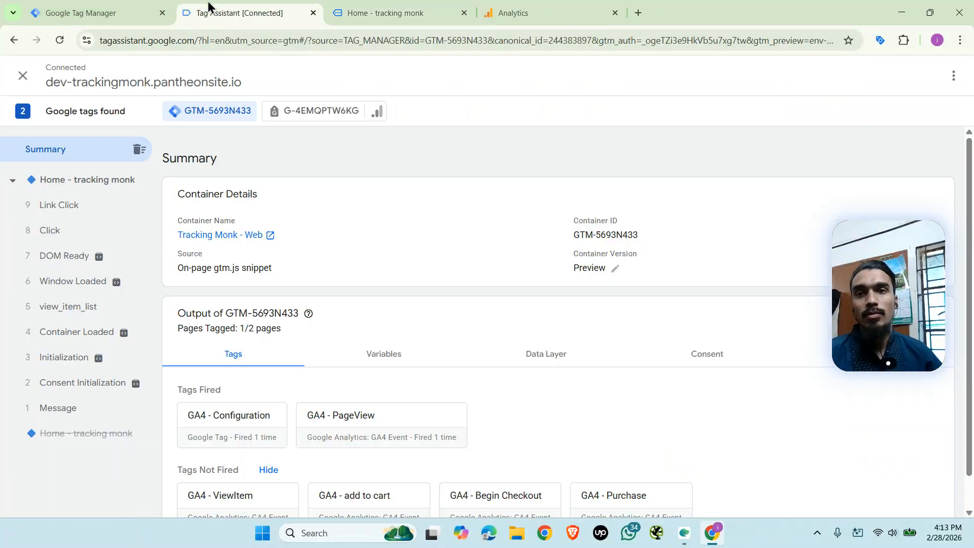
- Open the Hand Sanitizer product from the store's home page and check the resulting events in Tag Assistant
{"action": "left_click", "coordinate": [385, 10]}
{"action": "scroll", "coordinate": [516, 178], "scroll_direction": "down", "scroll_amount": 3}
{"action": "scroll", "coordinate": [495, 167], "scroll_direction": "up", "scroll_amount": 6}
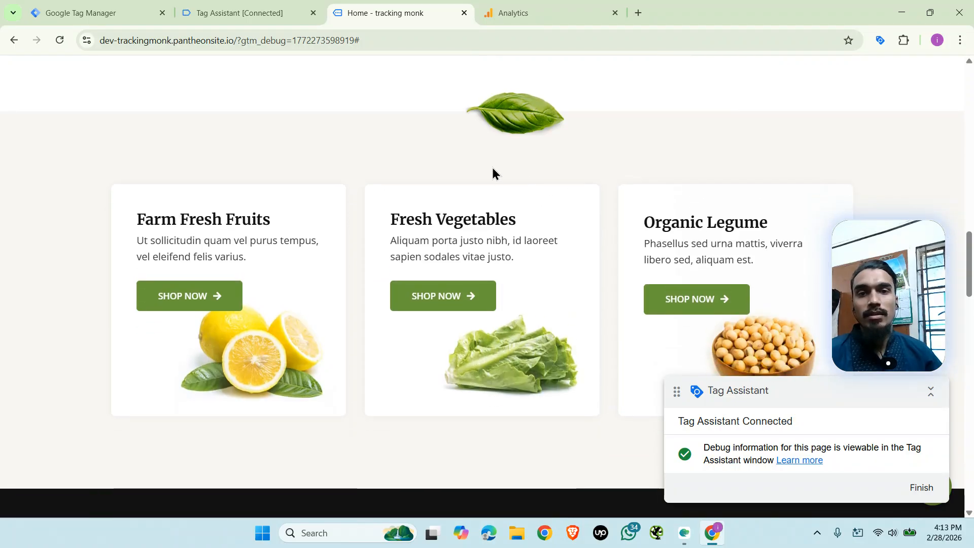
{"action": "left_click", "coordinate": [467, 155]}
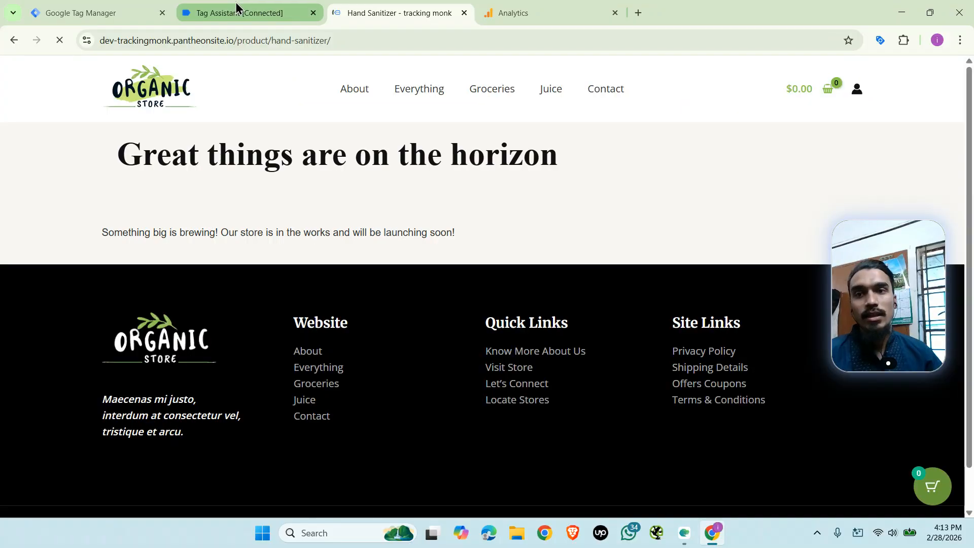
{"action": "left_click", "coordinate": [238, 9]}
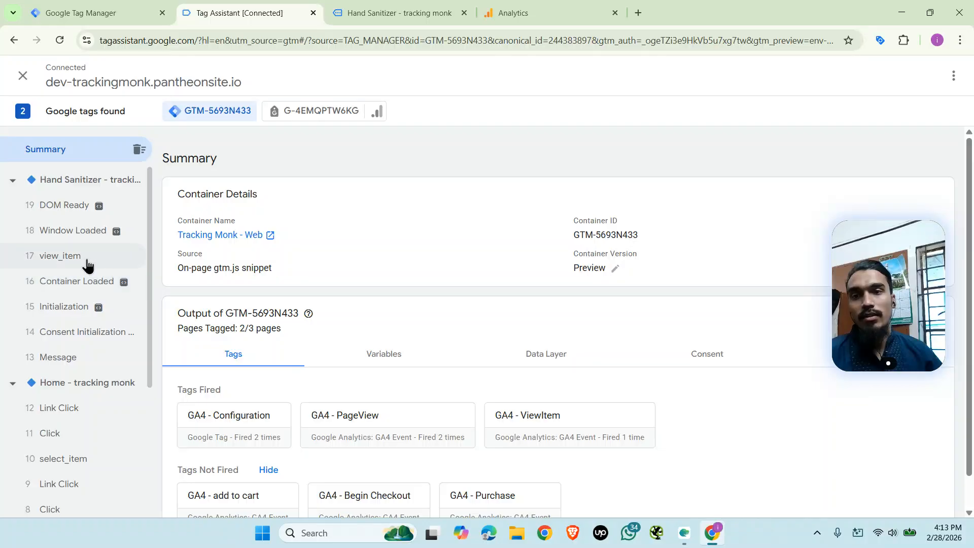
- Open the cart from the store's Hand Sanitizer page and check the resulting click events in Tag Assistant
{"action": "left_click", "coordinate": [396, 12]}
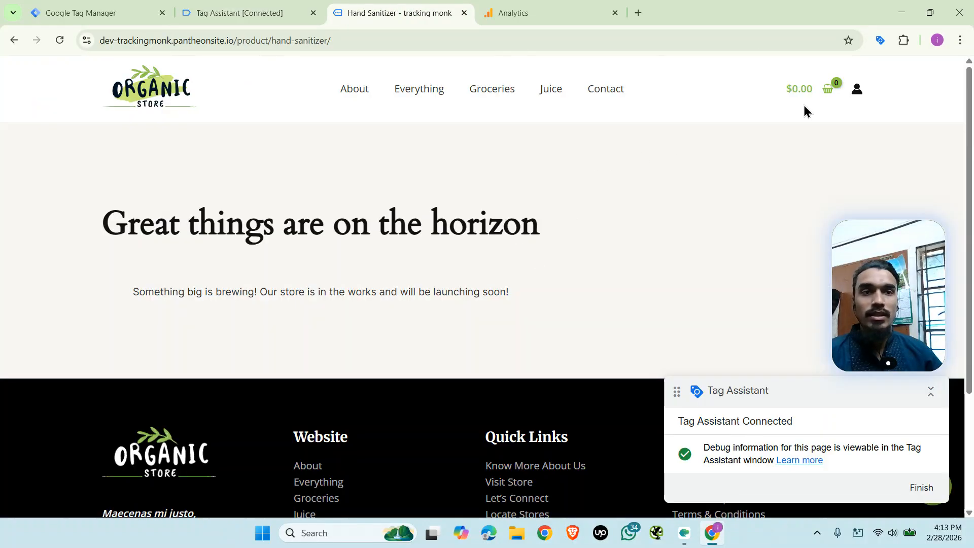
{"action": "left_click", "coordinate": [797, 90]}
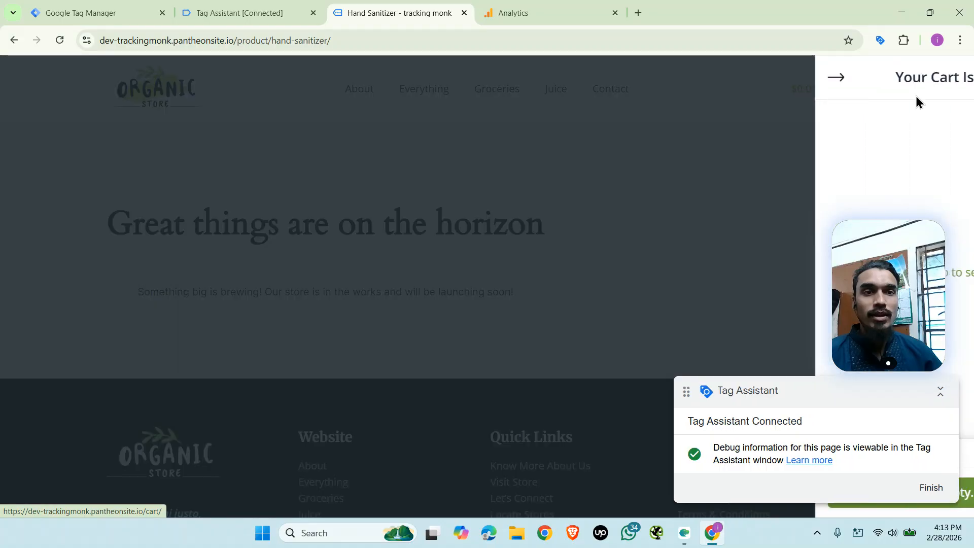
{"action": "left_click", "coordinate": [239, 12]}
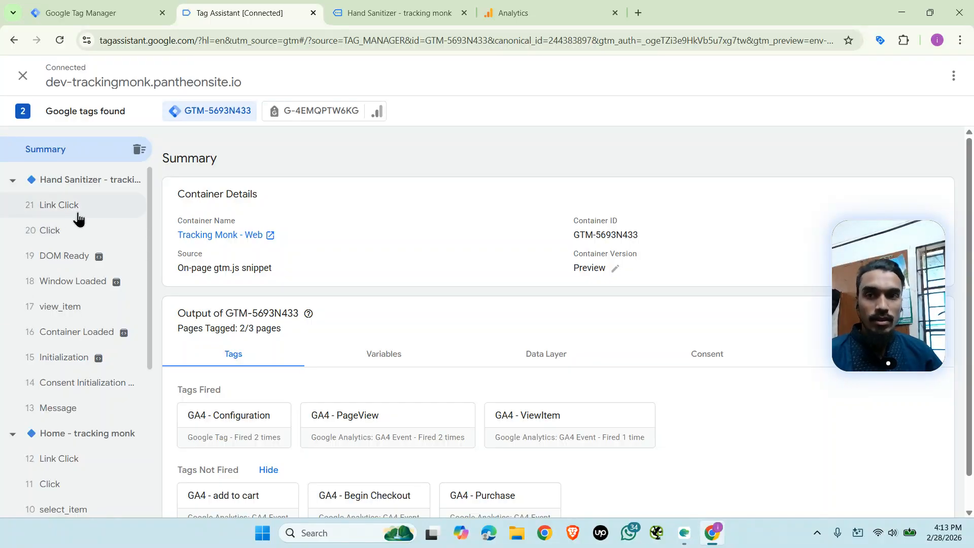
- Close the cart, return to the home page through the site logo, and test the Shop Now button against Tag Assistant
{"action": "left_click", "coordinate": [405, 7]}
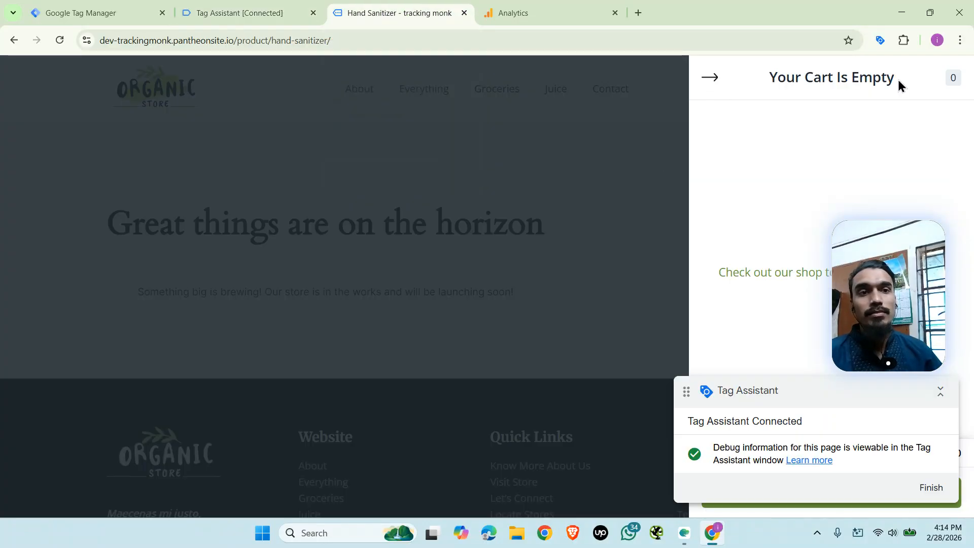
{"action": "left_click", "coordinate": [709, 80]}
{"action": "left_click", "coordinate": [190, 93]}
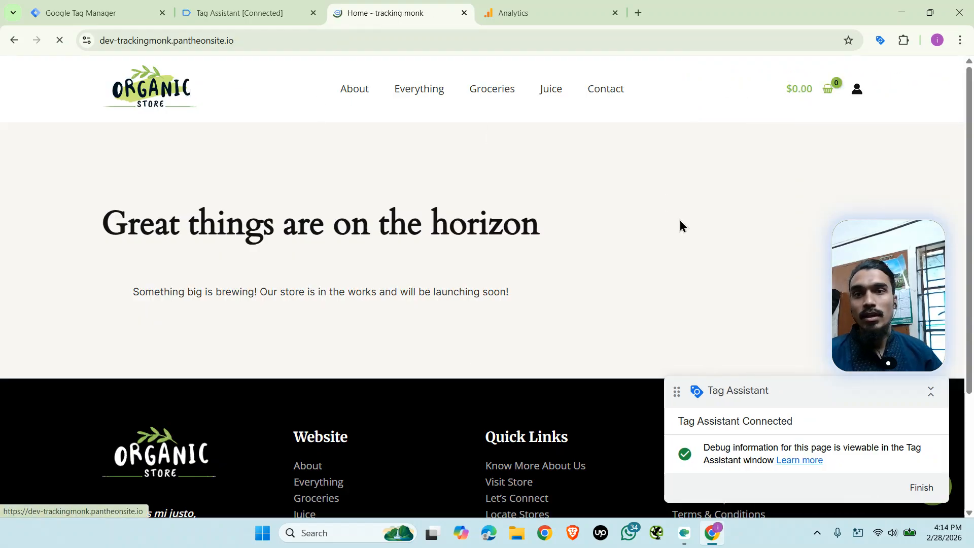
{"action": "scroll", "coordinate": [522, 261], "scroll_direction": "down", "scroll_amount": 4}
{"action": "scroll", "coordinate": [584, 284], "scroll_direction": "up", "scroll_amount": 2}
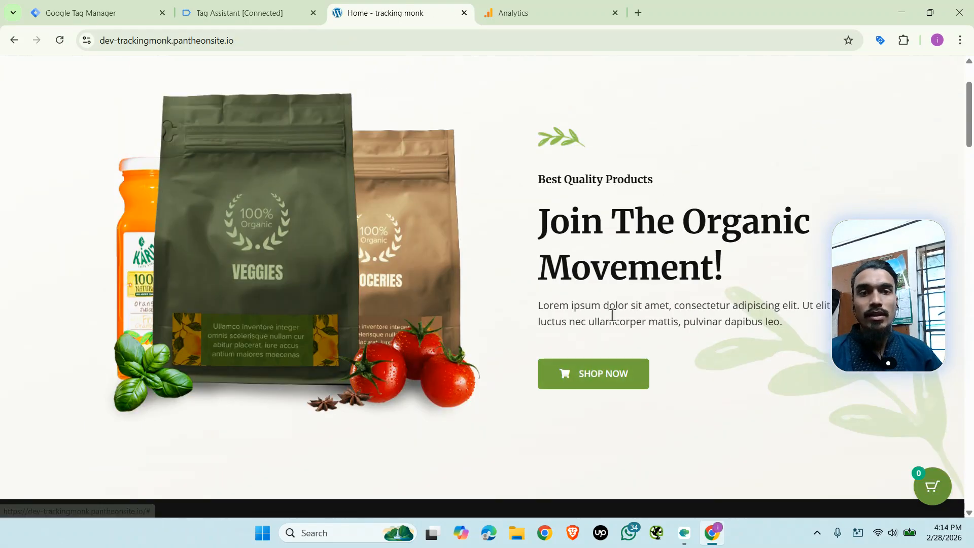
{"action": "left_click", "coordinate": [609, 387]}
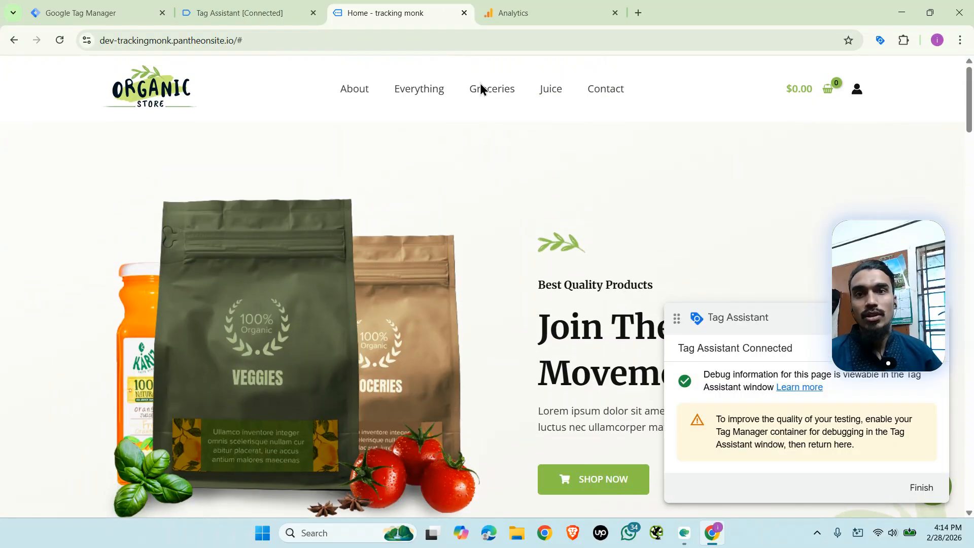
{"action": "left_click", "coordinate": [236, 9]}
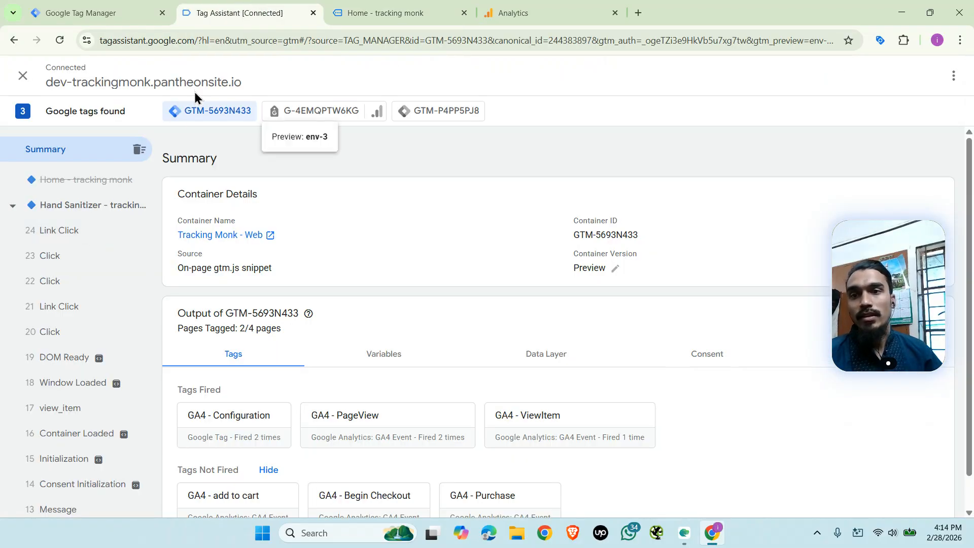
{"action": "left_click", "coordinate": [363, 8]}
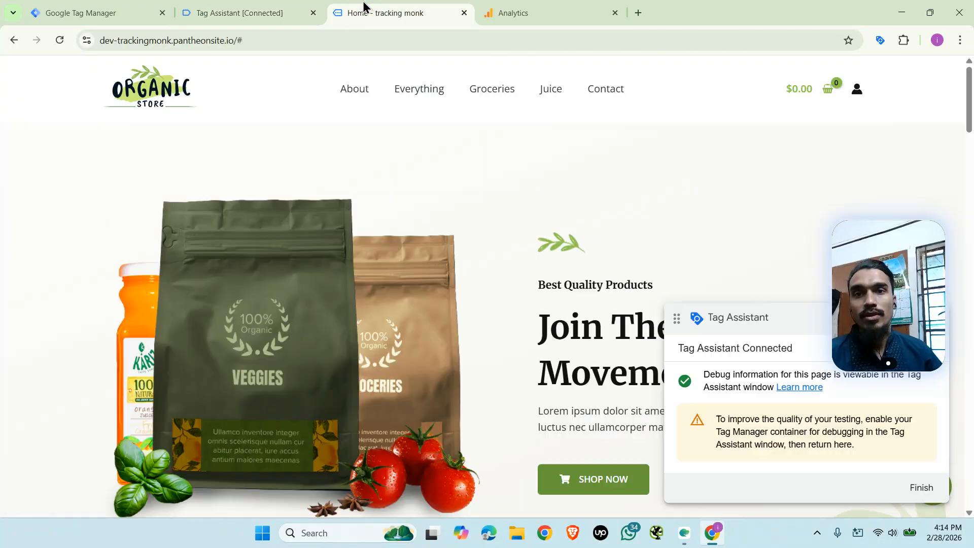
{"action": "left_click", "coordinate": [592, 478]}
{"action": "left_click", "coordinate": [248, 6]}
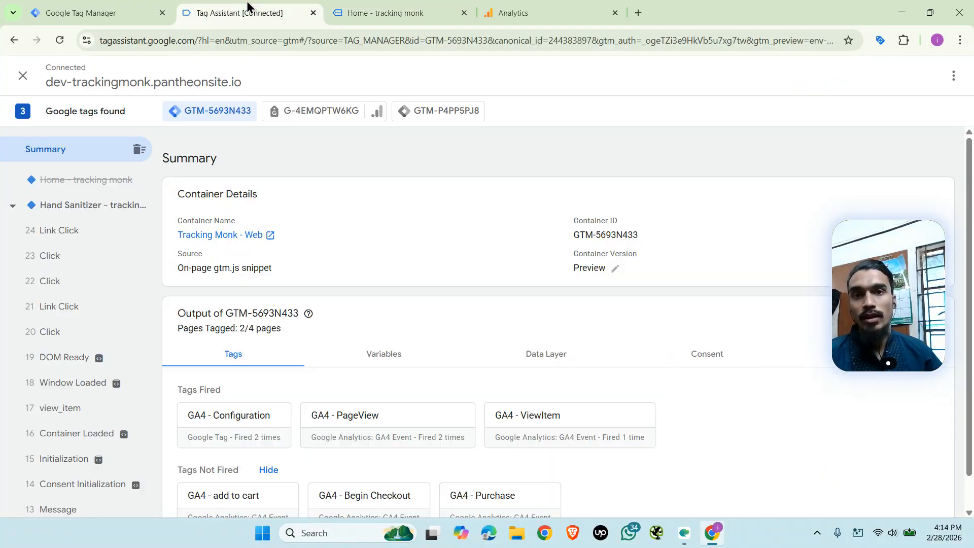
- Examine the variables of the Hand Sanitizer page's logo Click event, including Click Classes, Click Element, Click Text and Click URL
{"action": "left_click", "coordinate": [74, 254]}
{"action": "left_click", "coordinate": [81, 236]}
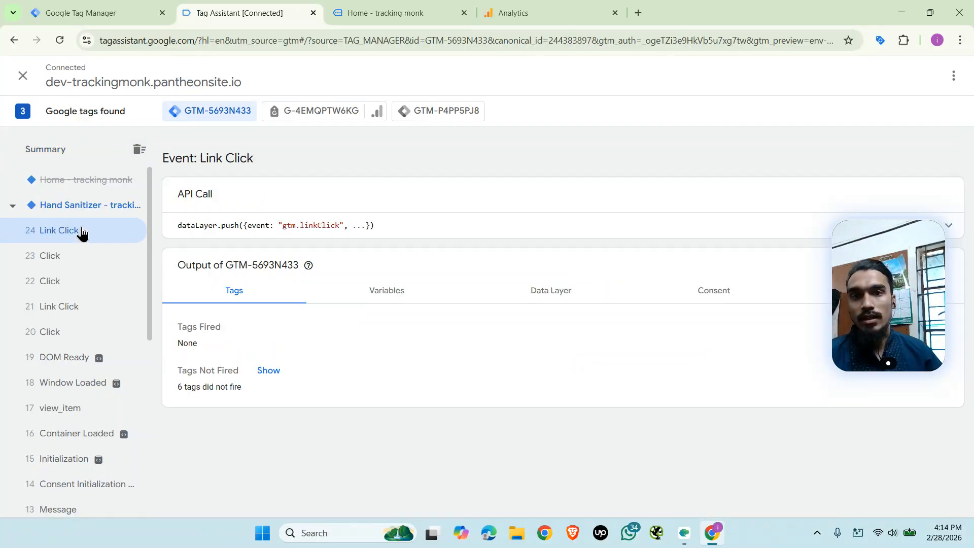
{"action": "left_click", "coordinate": [79, 261]}
{"action": "left_click", "coordinate": [390, 291]}
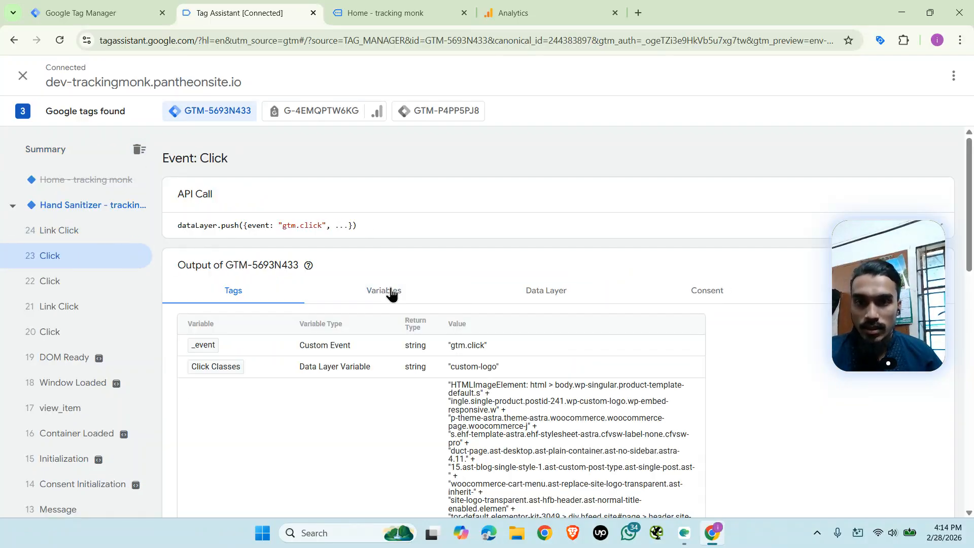
{"action": "scroll", "coordinate": [445, 313], "scroll_direction": "down", "scroll_amount": 2}
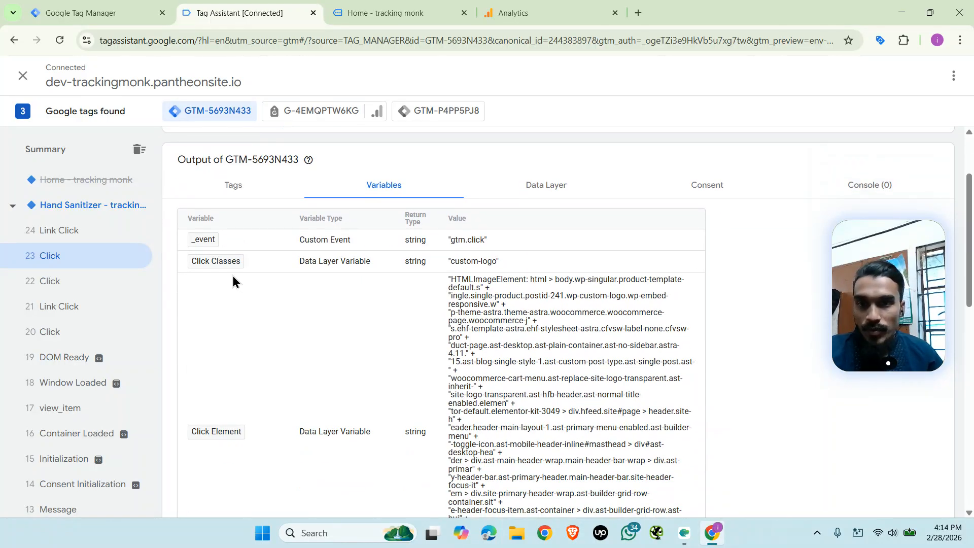
{"action": "left_click", "coordinate": [451, 14]}
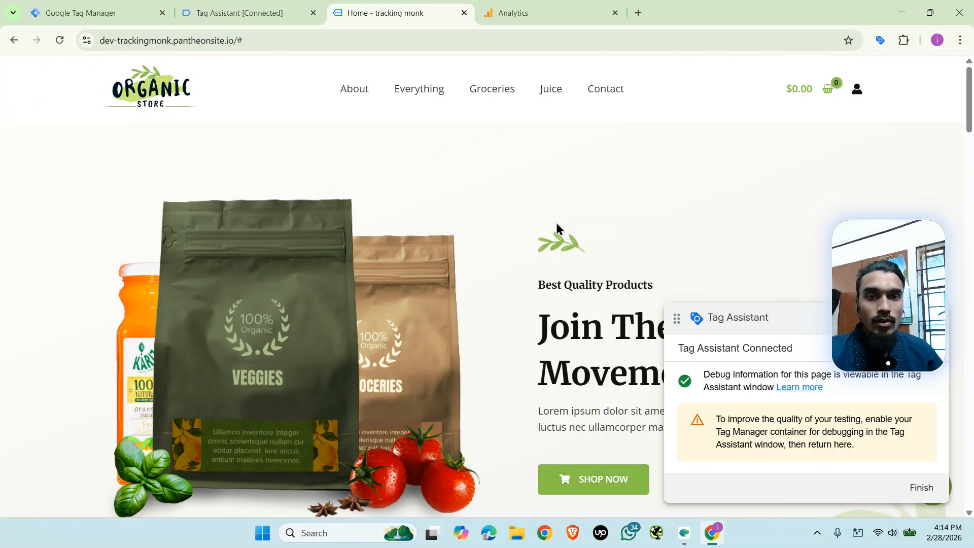
{"action": "scroll", "coordinate": [583, 386], "scroll_direction": "down", "scroll_amount": 2}
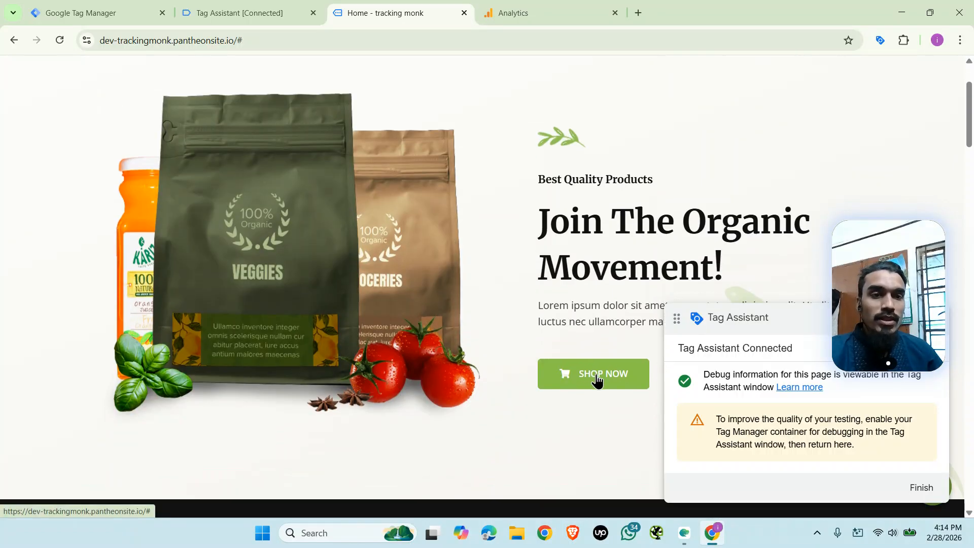
{"action": "right_click", "coordinate": [613, 364]}
{"action": "key", "text": "Escape"}
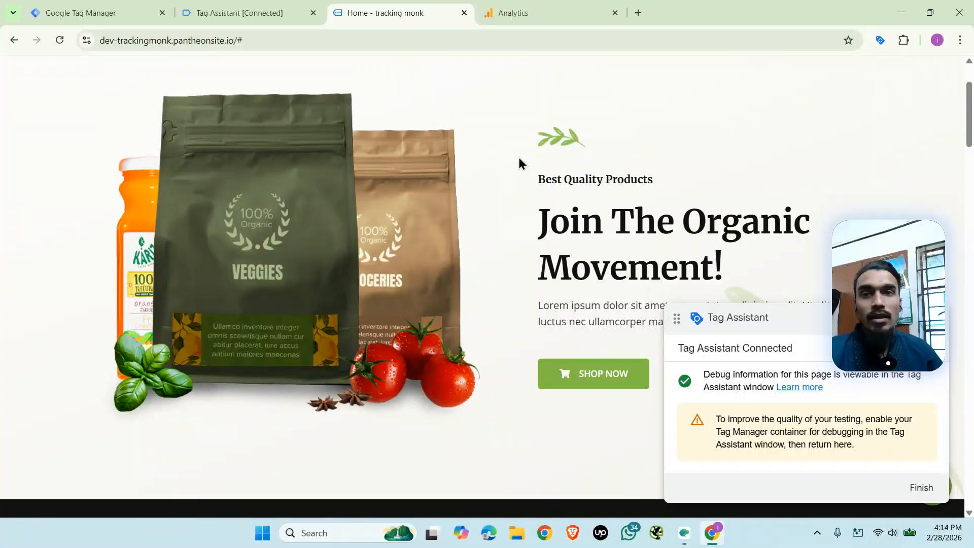
{"action": "left_click", "coordinate": [248, 11]}
{"action": "scroll", "coordinate": [497, 258], "scroll_direction": "down", "scroll_amount": 4}
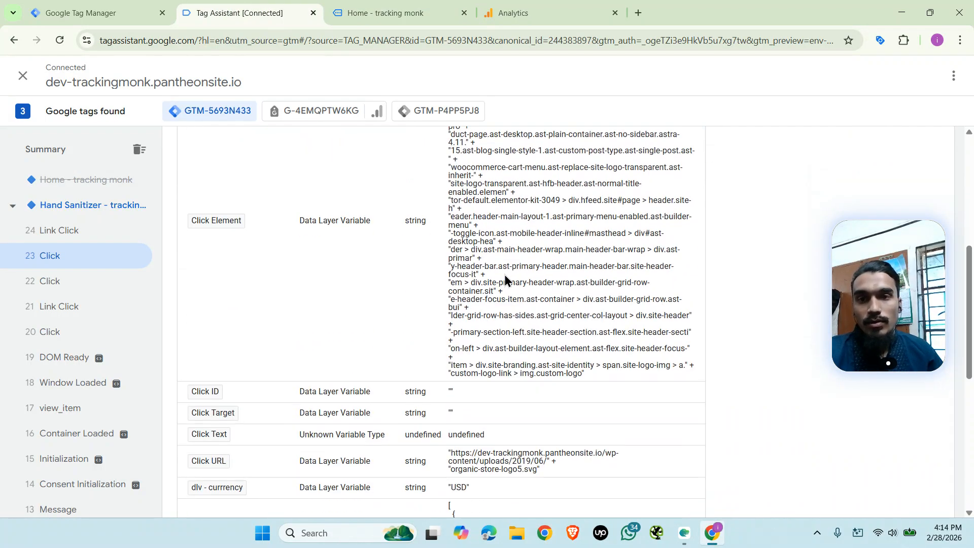
{"action": "scroll", "coordinate": [247, 421], "scroll_direction": "down", "scroll_amount": 2}
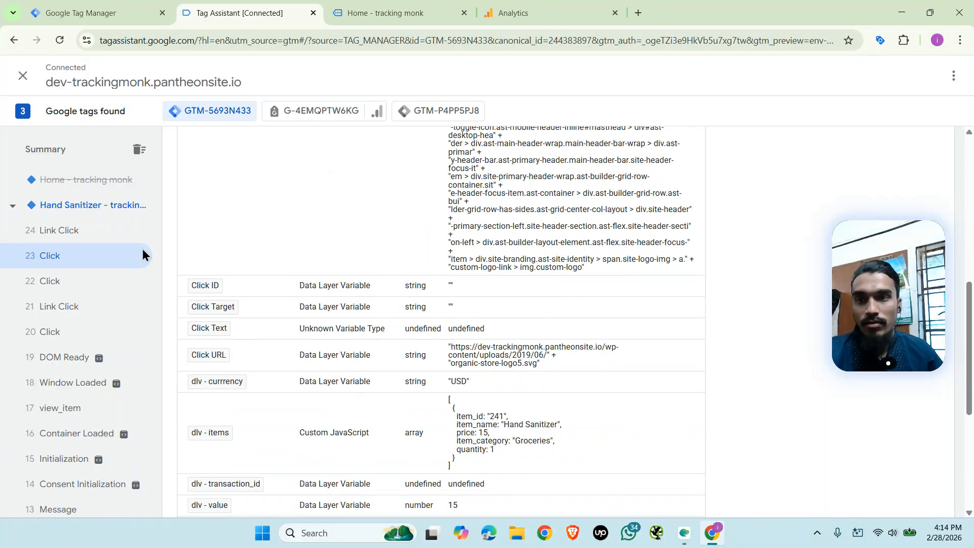
- Examine the variables of the Hand Sanitizer page's latest Link Click event and compare them with the preceding Click event
{"action": "left_click", "coordinate": [76, 231]}
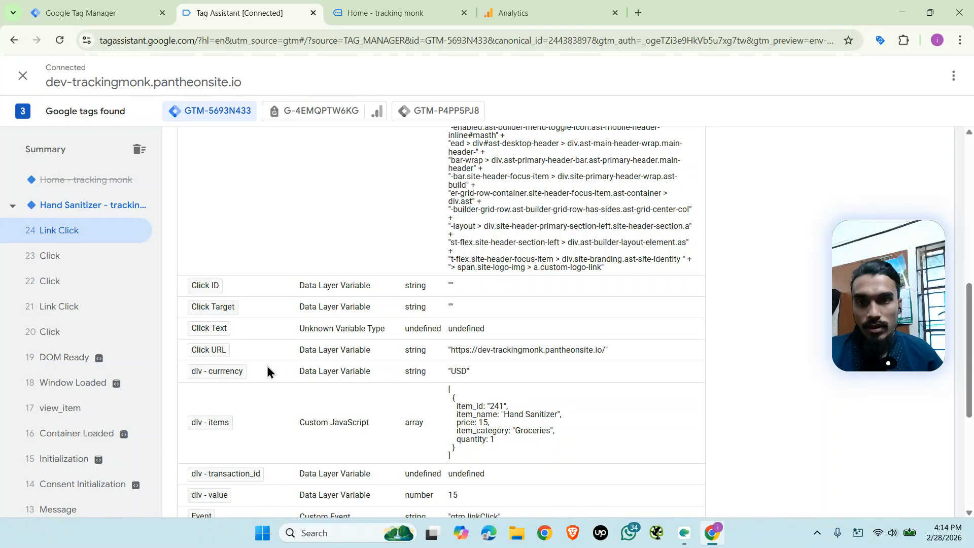
{"action": "scroll", "coordinate": [436, 350], "scroll_direction": "up", "scroll_amount": 5}
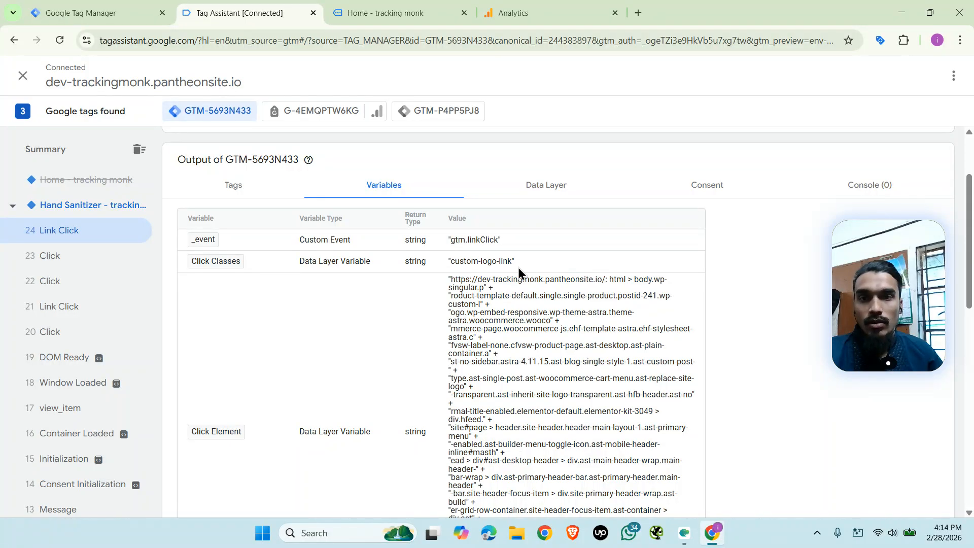
{"action": "scroll", "coordinate": [515, 271], "scroll_direction": "down", "scroll_amount": 12}
{"action": "scroll", "coordinate": [514, 281], "scroll_direction": "down", "scroll_amount": 1}
{"action": "scroll", "coordinate": [440, 284], "scroll_direction": "up", "scroll_amount": 4}
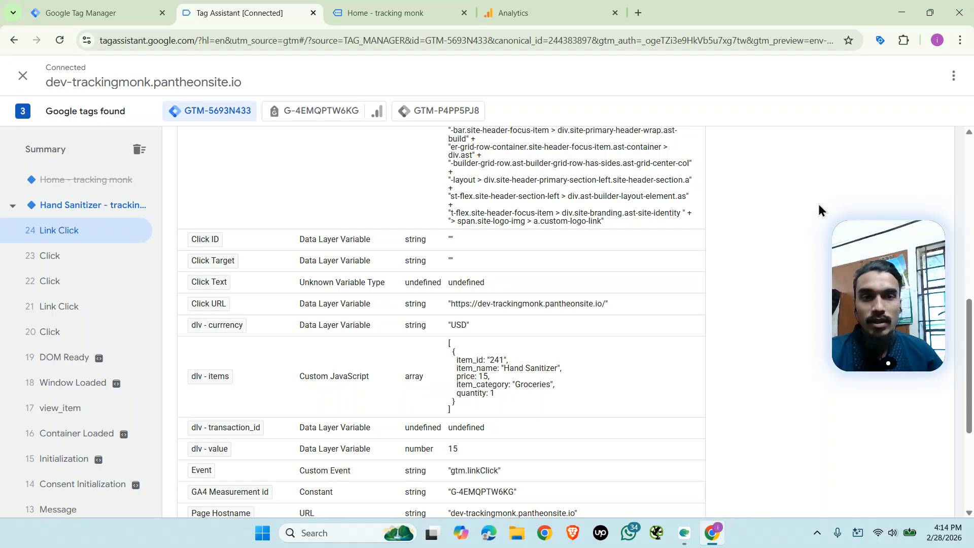
{"action": "left_click", "coordinate": [78, 260]}
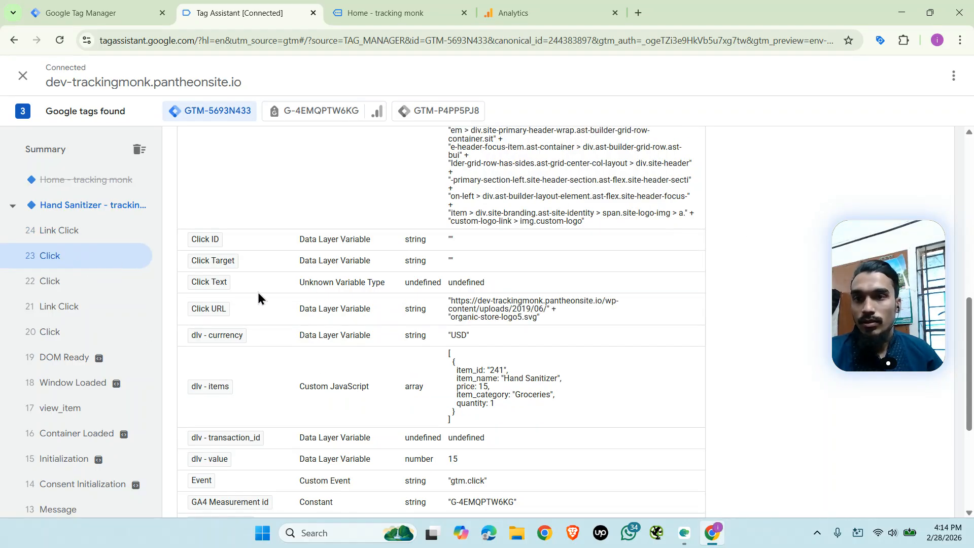
- Test the home page's Shop Now button again and check Tag Assistant for a new click event
{"action": "left_click", "coordinate": [400, 13]}
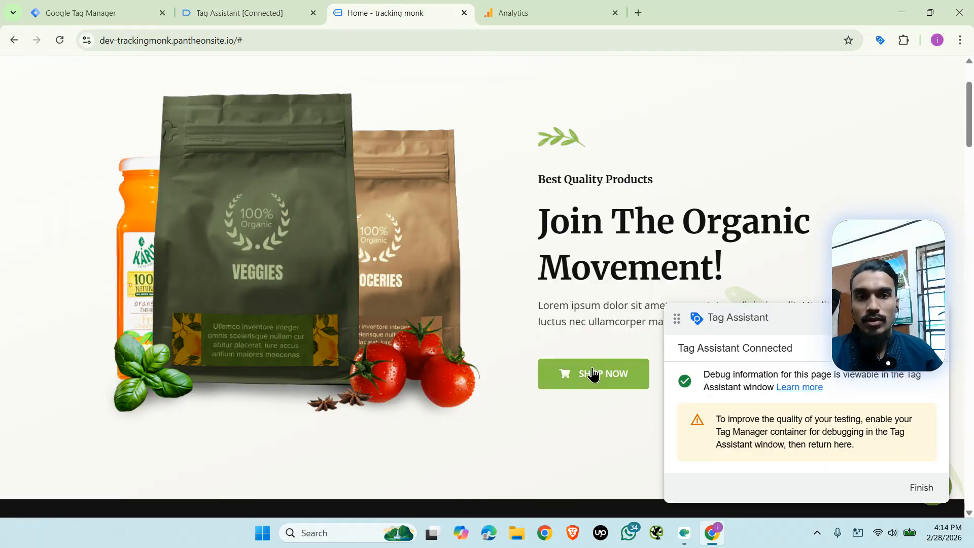
{"action": "left_click", "coordinate": [226, 12]}
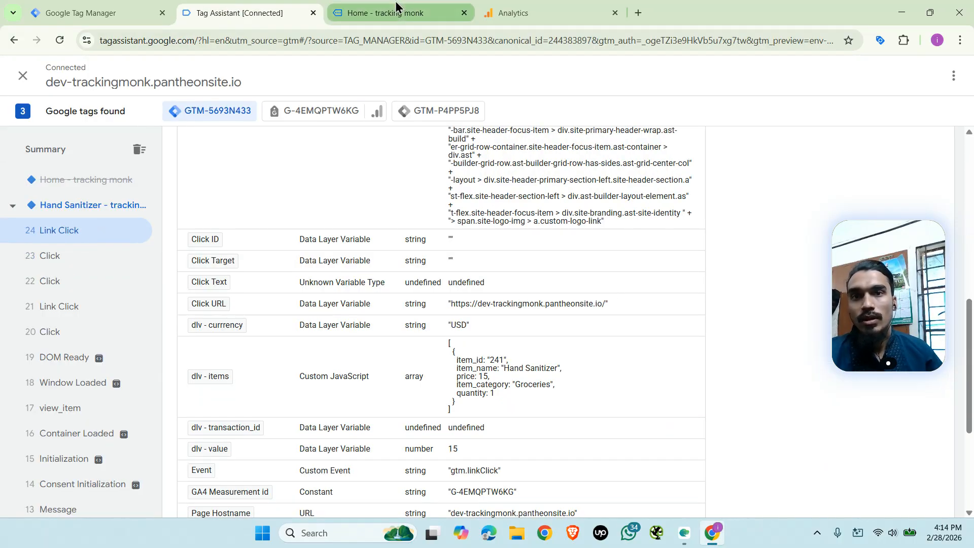
{"action": "left_click", "coordinate": [391, 10]}
{"action": "left_click", "coordinate": [618, 379]}
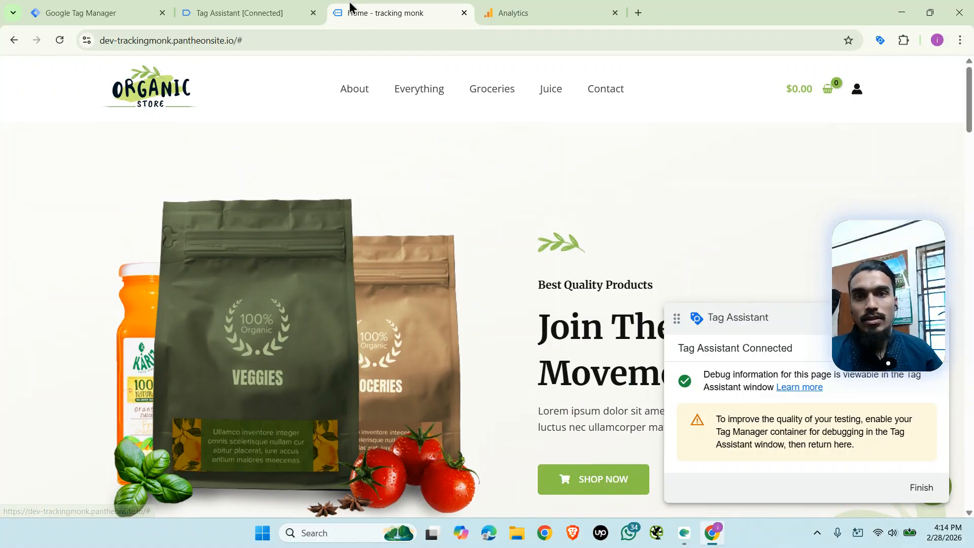
{"action": "left_click", "coordinate": [257, 11]}
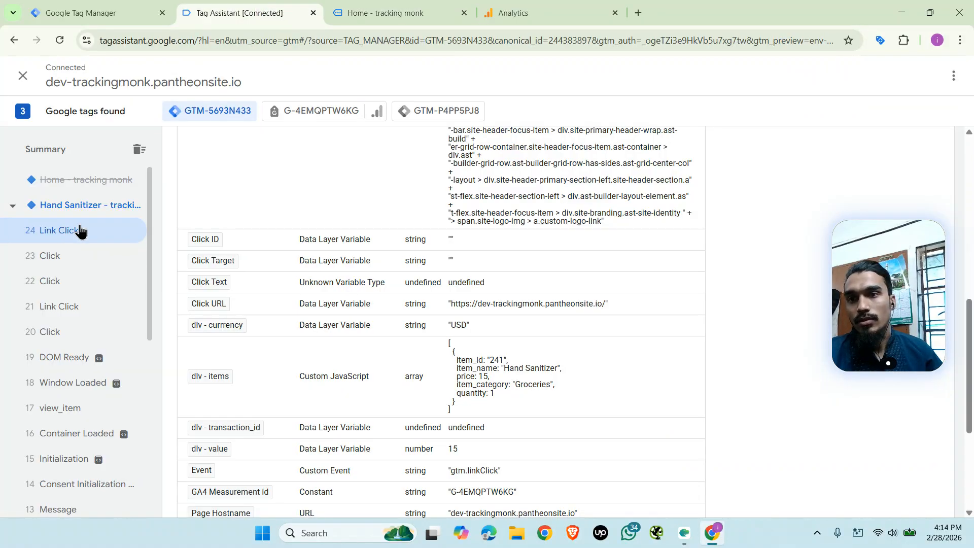
- Reload the store's home page through the site logo and view the container summary in Tag Assistant
{"action": "left_click", "coordinate": [401, 12]}
{"action": "left_click", "coordinate": [152, 91]}
{"action": "left_click", "coordinate": [240, 7]}
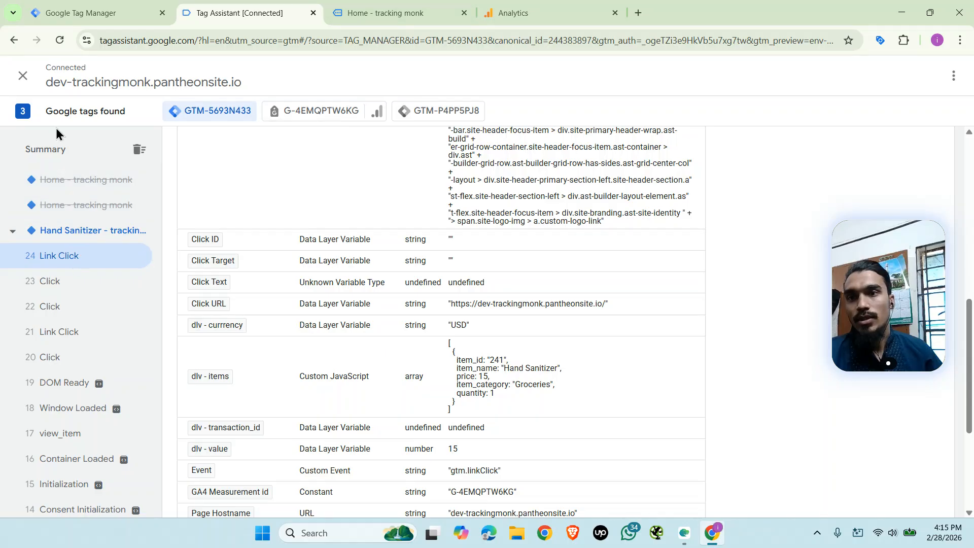
{"action": "left_click", "coordinate": [84, 158]}
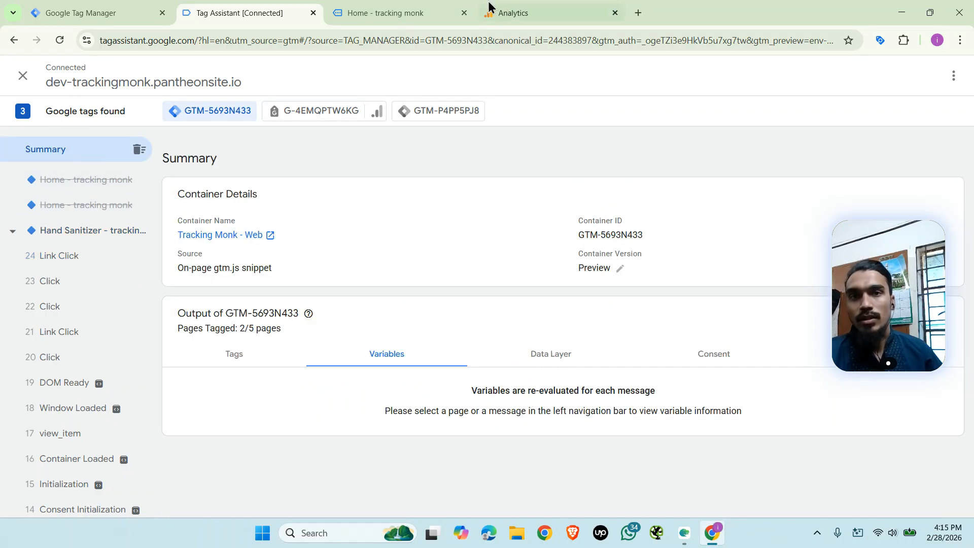
- Visit the store's Juice category, return to the home page through the logo, and check the new events in Tag Assistant
{"action": "left_click", "coordinate": [439, 15]}
{"action": "scroll", "coordinate": [585, 361], "scroll_direction": "down", "scroll_amount": 8}
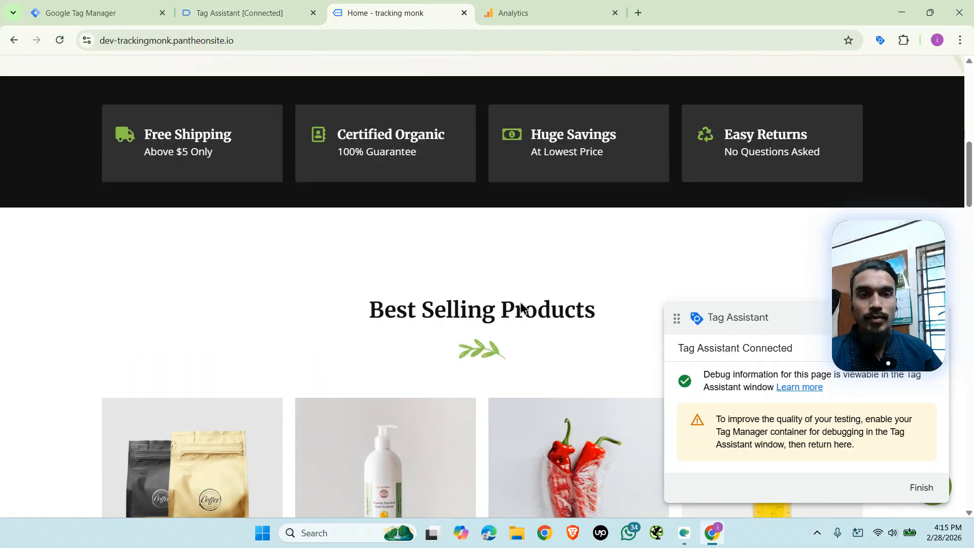
{"action": "scroll", "coordinate": [561, 274], "scroll_direction": "up", "scroll_amount": 4}
{"action": "scroll", "coordinate": [608, 167], "scroll_direction": "up", "scroll_amount": 6}
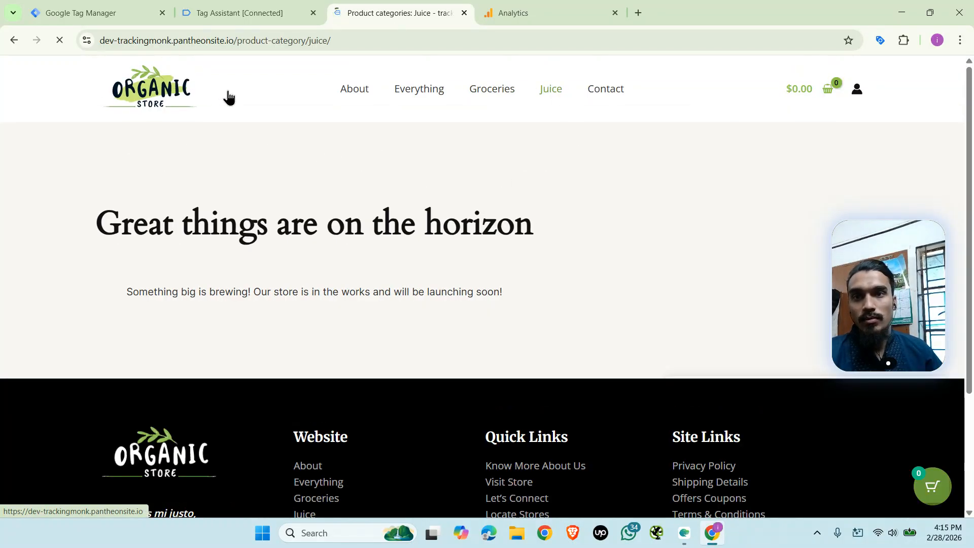
{"action": "left_click", "coordinate": [197, 95]}
{"action": "scroll", "coordinate": [573, 284], "scroll_direction": "down", "scroll_amount": 2}
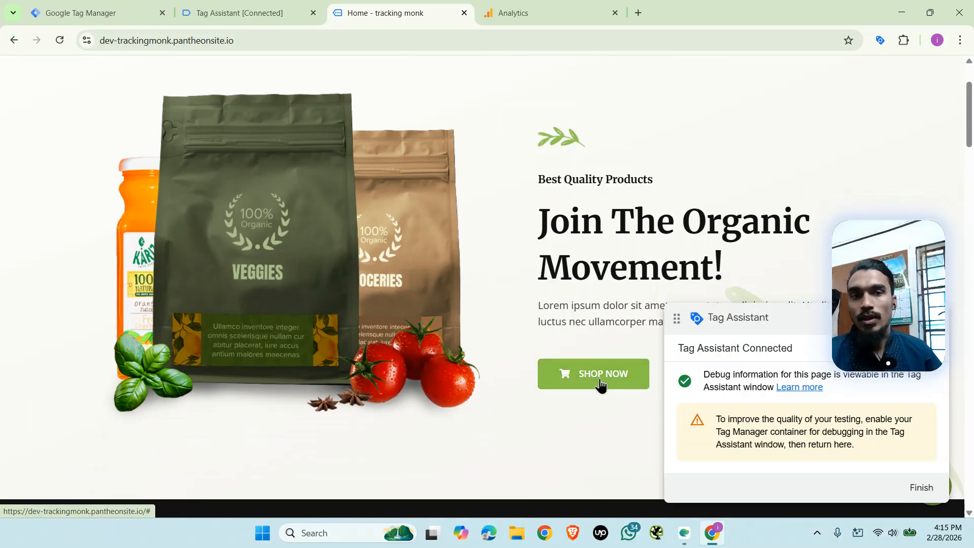
{"action": "scroll", "coordinate": [626, 291], "scroll_direction": "up", "scroll_amount": 2}
{"action": "left_click", "coordinate": [243, 13]}
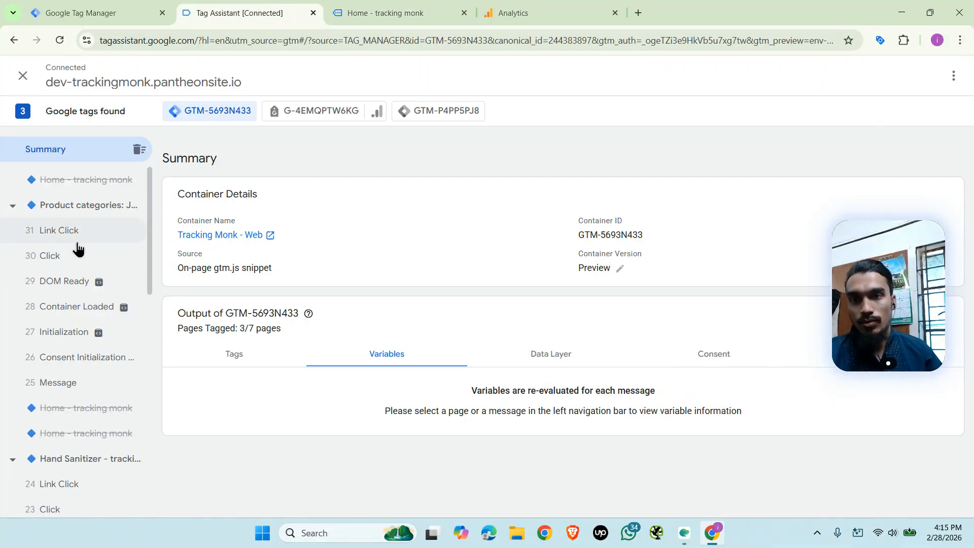
- Recheck the store's home page and inspect the variables of the Juice category page's Link Click event in Tag Assistant
{"action": "left_click", "coordinate": [379, 9]}
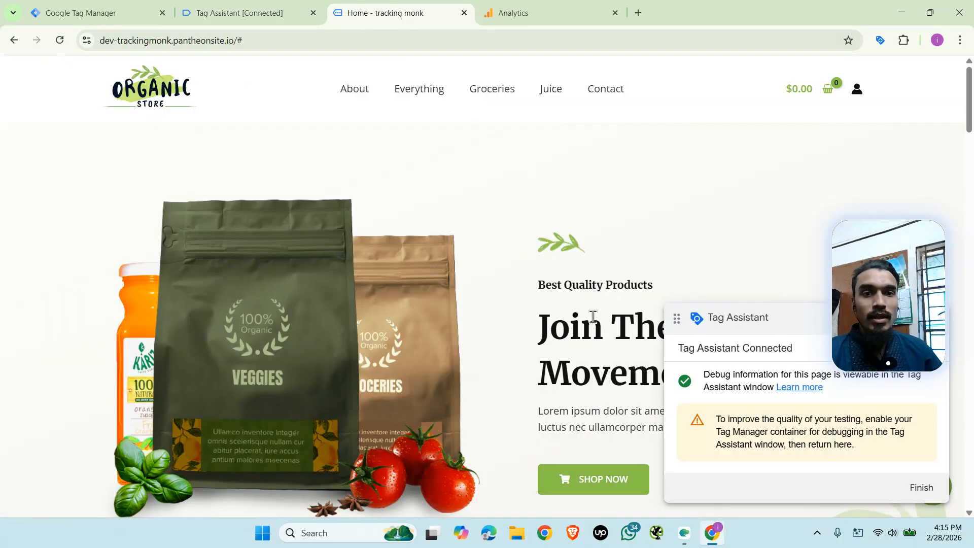
{"action": "left_click", "coordinate": [234, 13]}
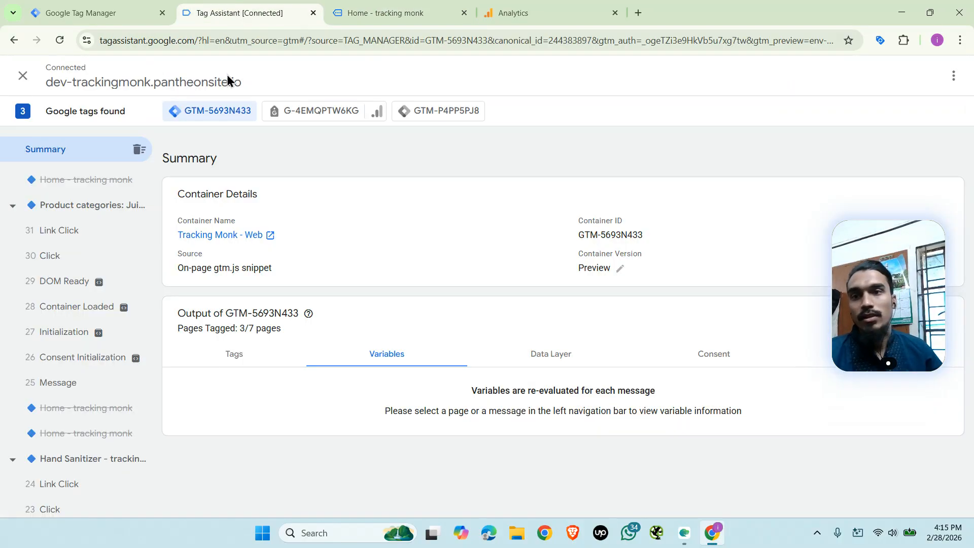
{"action": "left_click", "coordinate": [90, 237]}
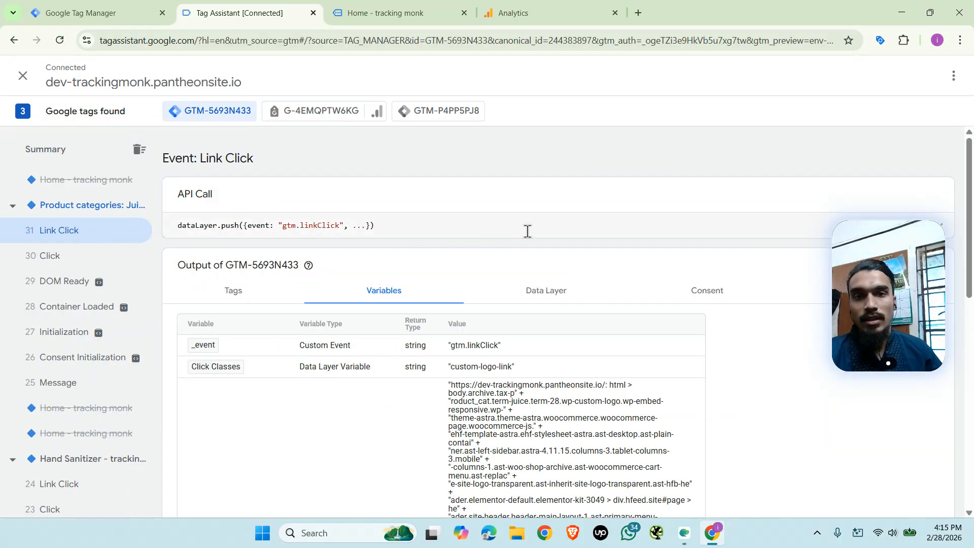
- Examine the click variable values of the Juice category page's Link Click event and its Click event
{"action": "scroll", "coordinate": [558, 288], "scroll_direction": "down", "scroll_amount": 4}
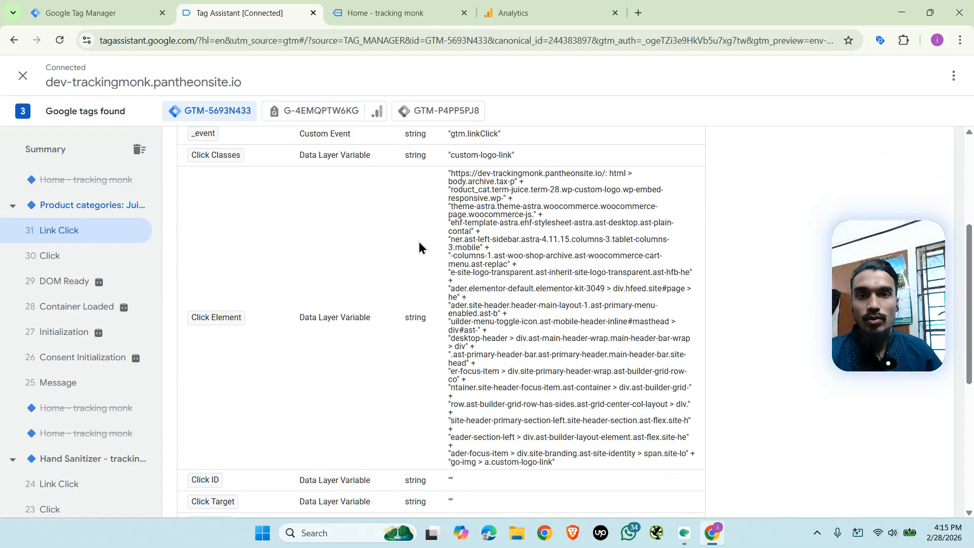
{"action": "scroll", "coordinate": [396, 215], "scroll_direction": "up", "scroll_amount": 2}
{"action": "scroll", "coordinate": [371, 224], "scroll_direction": "down", "scroll_amount": 2}
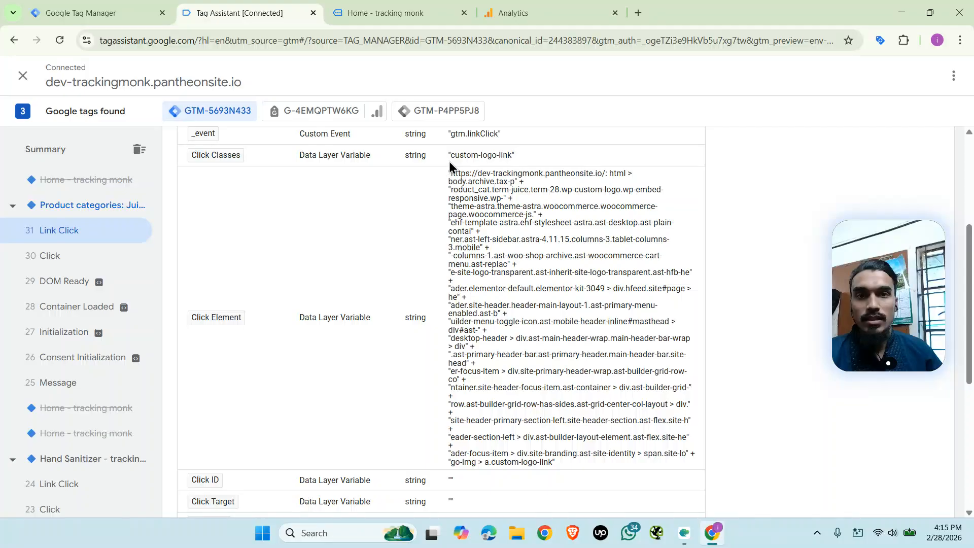
{"action": "scroll", "coordinate": [495, 284], "scroll_direction": "down", "scroll_amount": 4}
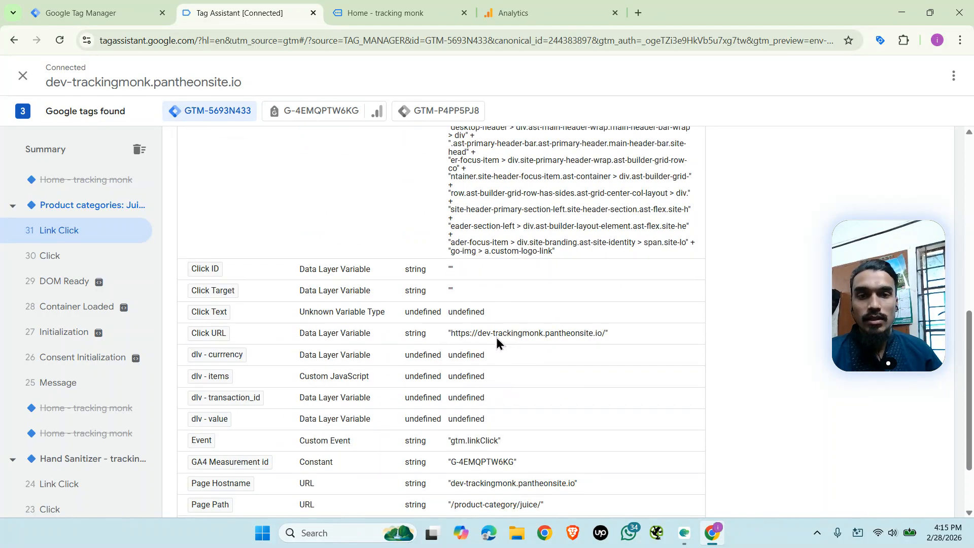
{"action": "scroll", "coordinate": [502, 386], "scroll_direction": "down", "scroll_amount": 2}
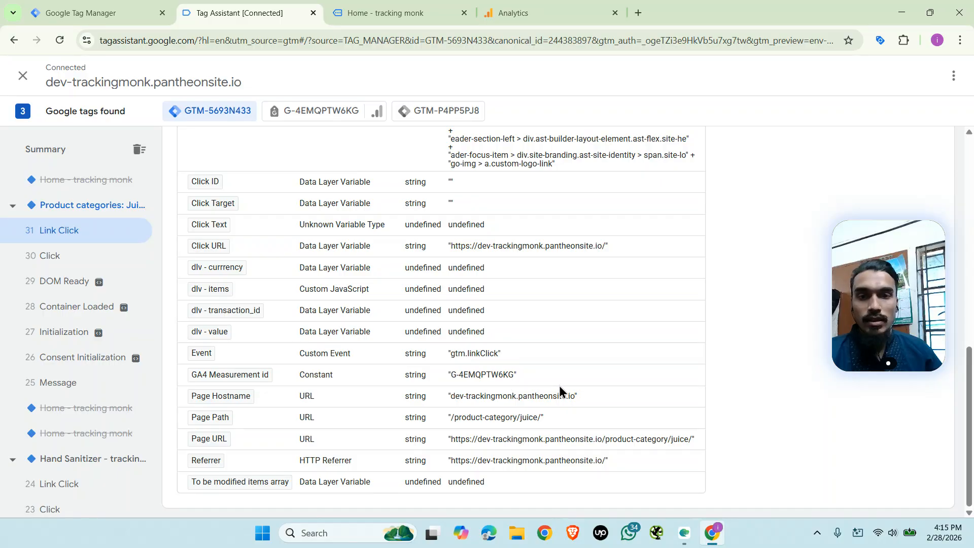
{"action": "scroll", "coordinate": [507, 309], "scroll_direction": "up", "scroll_amount": 2}
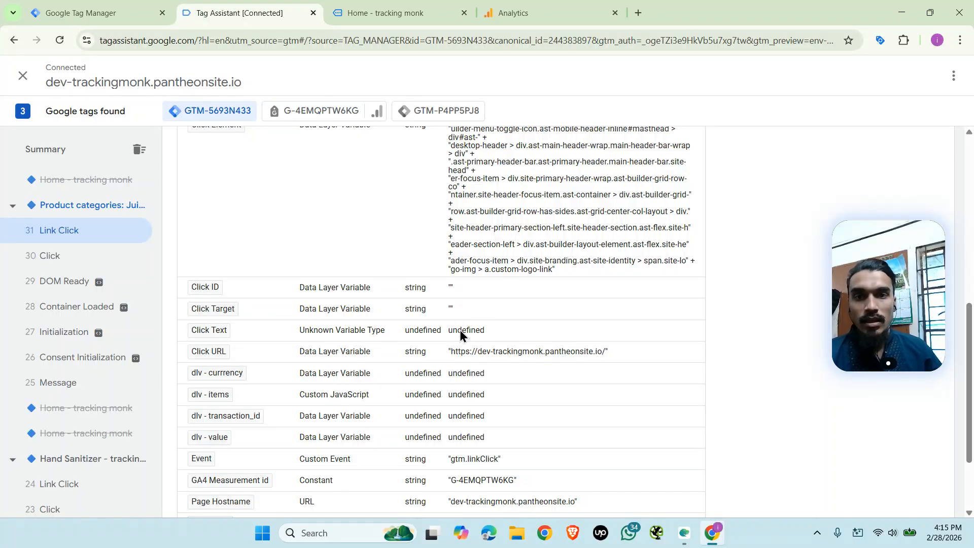
{"action": "left_click", "coordinate": [87, 257]}
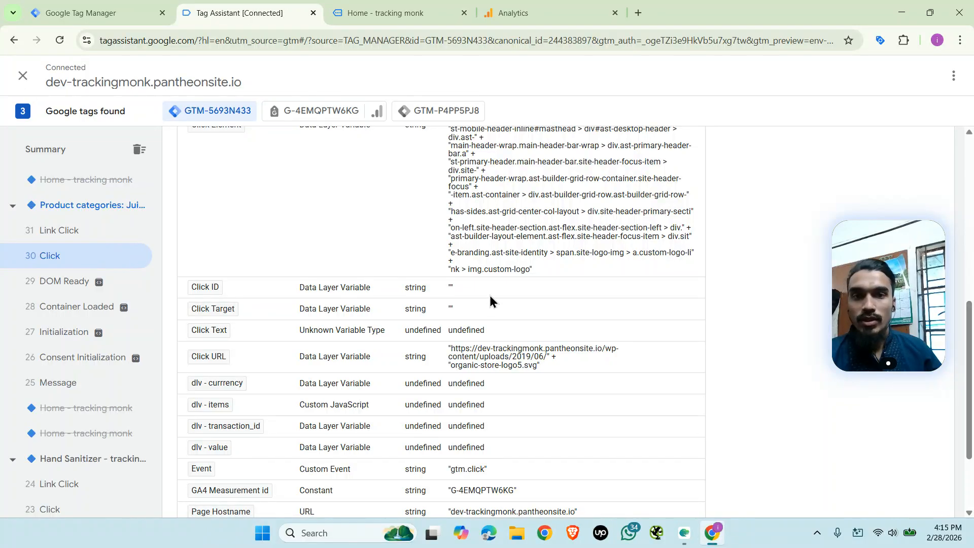
{"action": "scroll", "coordinate": [474, 318], "scroll_direction": "up", "scroll_amount": 10}
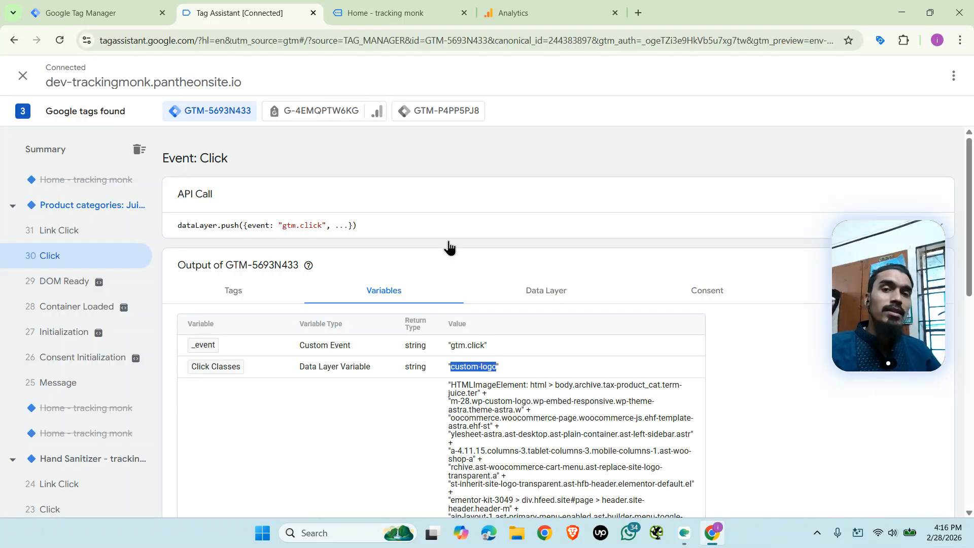
- Compare Click Classes between the Juice page's Link Click and Click events, checking the store's home page for reference
{"action": "left_click", "coordinate": [375, 10]}
{"action": "scroll", "coordinate": [482, 216], "scroll_direction": "down", "scroll_amount": 10}
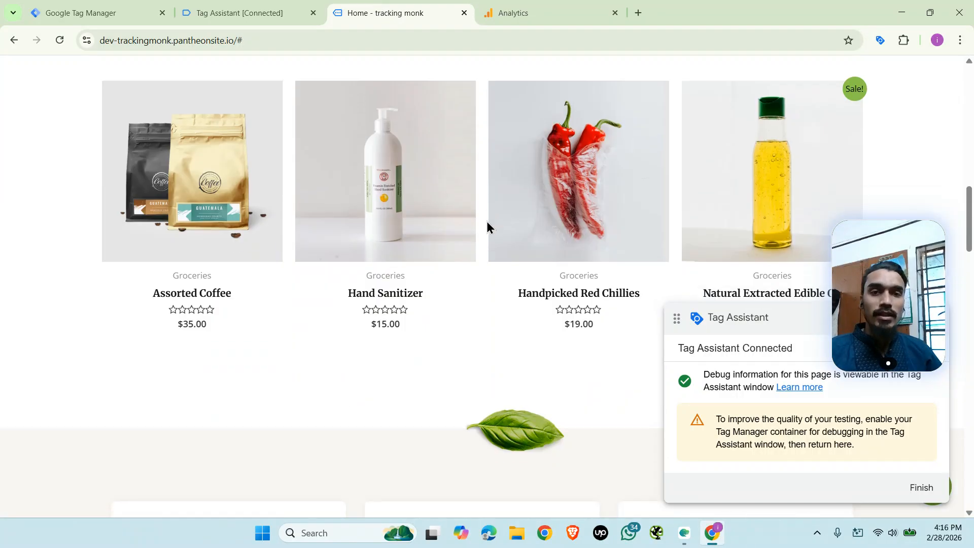
{"action": "scroll", "coordinate": [484, 218], "scroll_direction": "down", "scroll_amount": 8}
{"action": "scroll", "coordinate": [466, 183], "scroll_direction": "up", "scroll_amount": 15}
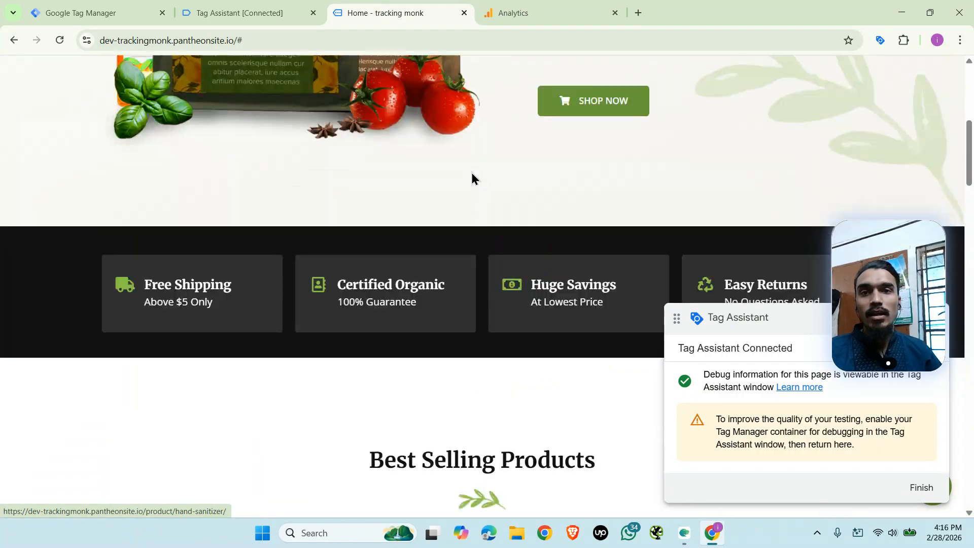
{"action": "left_click", "coordinate": [265, 10]}
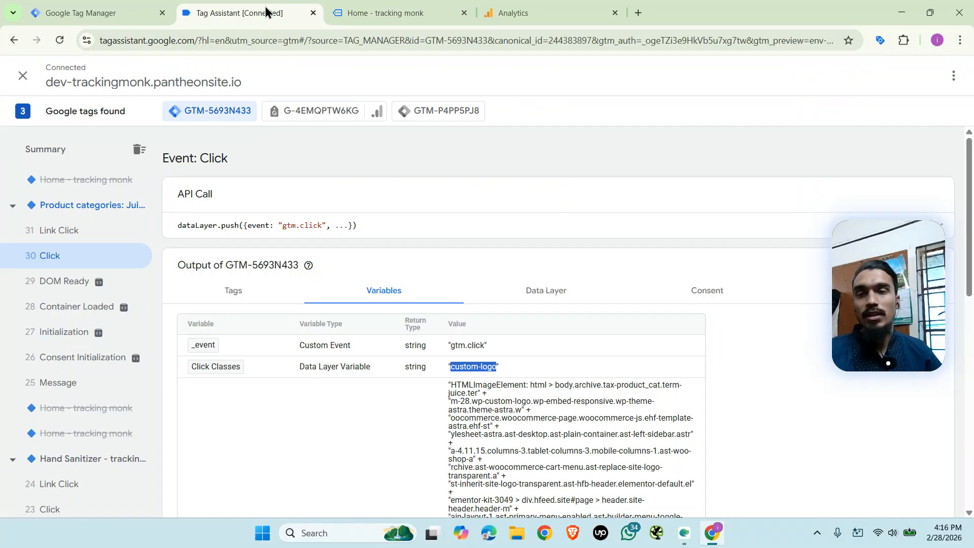
{"action": "left_click", "coordinate": [80, 235]}
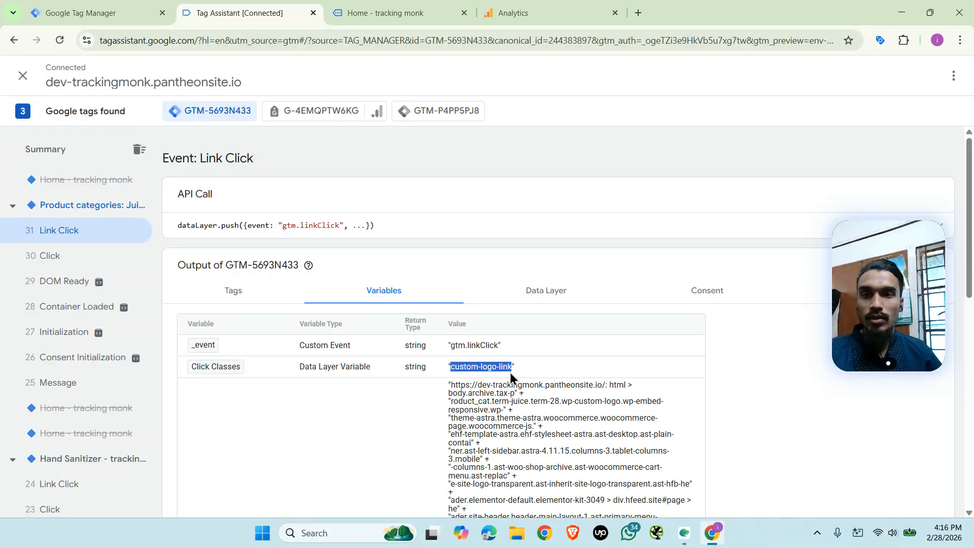
{"action": "left_click", "coordinate": [83, 257]}
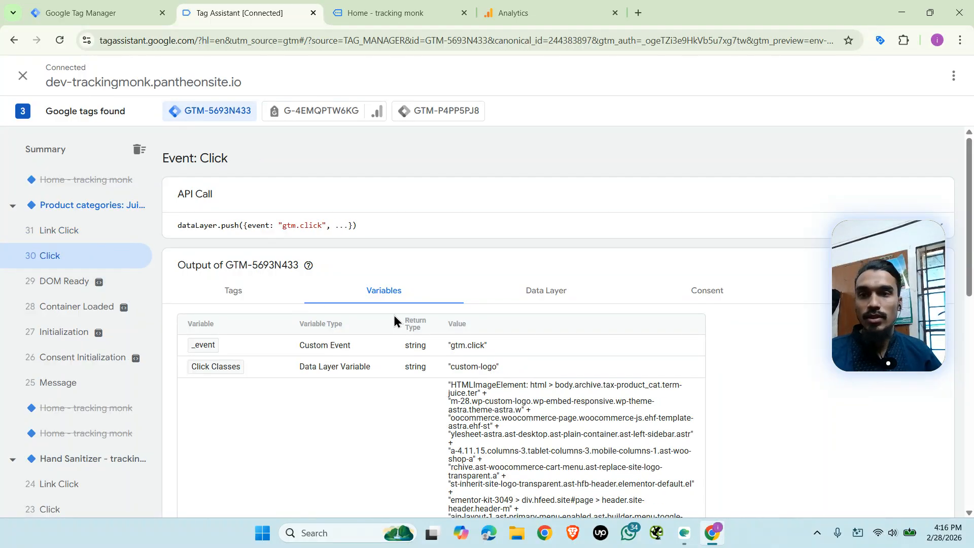
{"action": "left_click", "coordinate": [441, 12]}
{"action": "scroll", "coordinate": [596, 387], "scroll_direction": "down", "scroll_amount": 4}
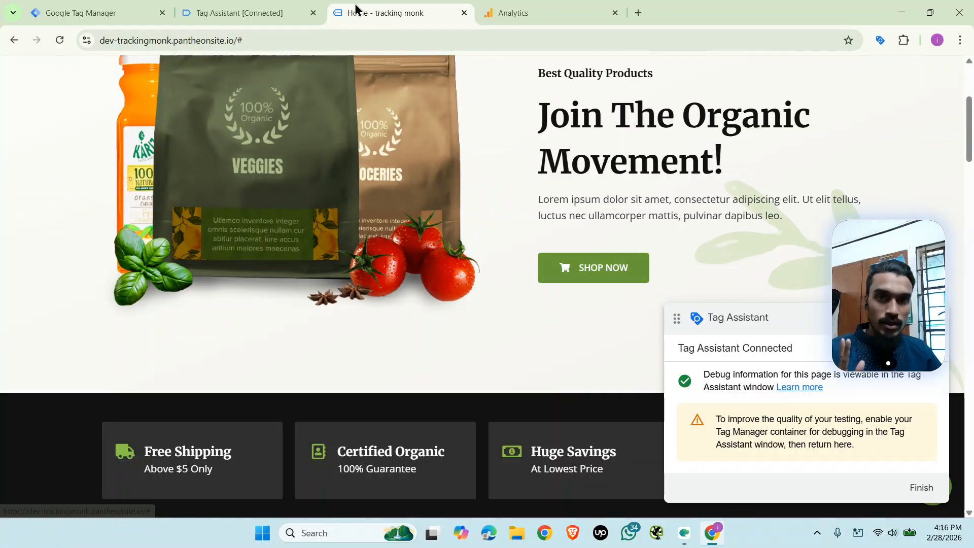
{"action": "left_click", "coordinate": [228, 15]}
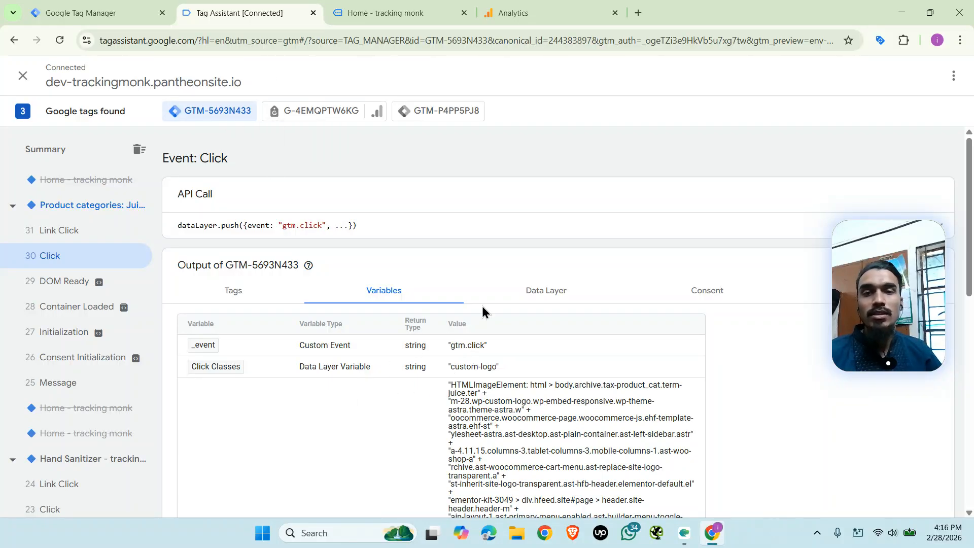
- Switch to Google Tag Manager and open the All elements trigger from the triggers list
{"action": "left_click", "coordinate": [120, 12]}
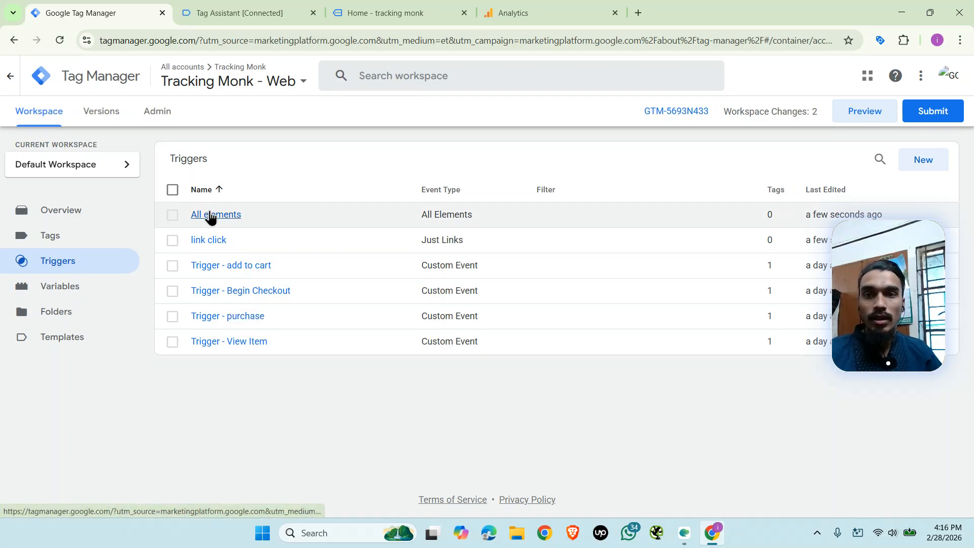
{"action": "left_click", "coordinate": [267, 14]}
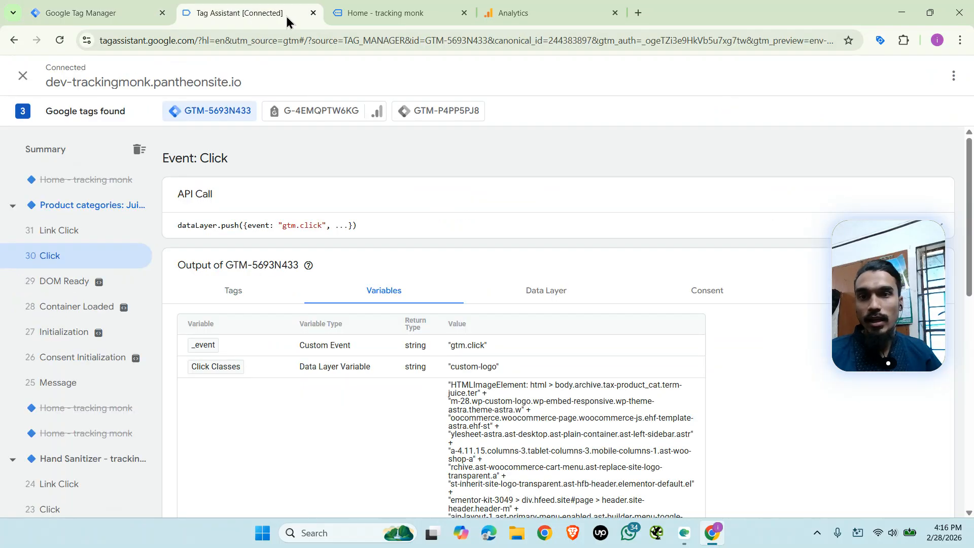
{"action": "left_click", "coordinate": [91, 13]}
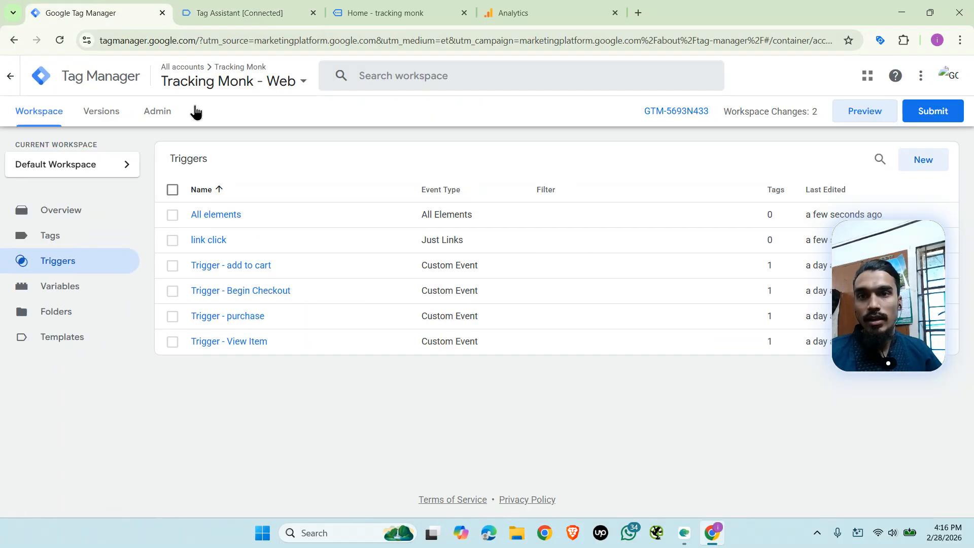
{"action": "left_click", "coordinate": [208, 213]}
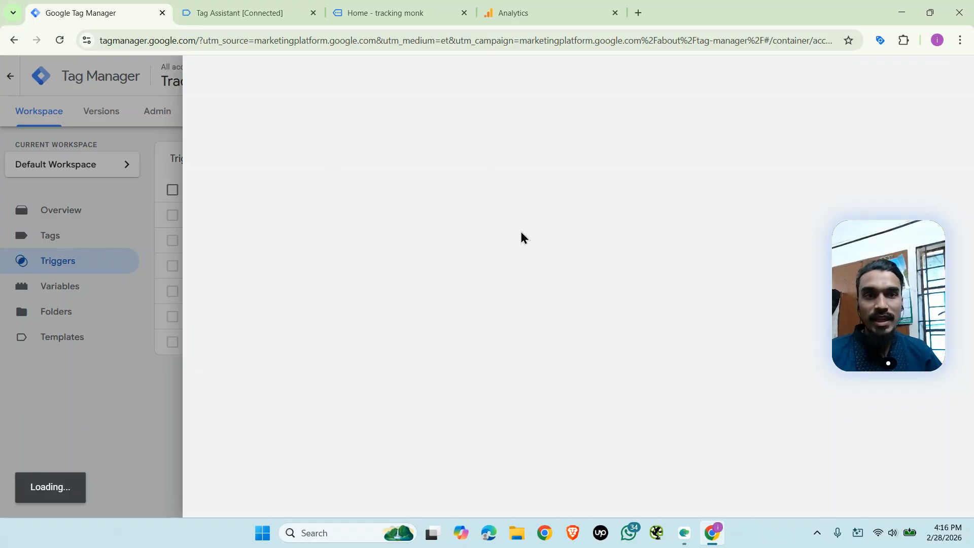
{"action": "left_click", "coordinate": [509, 253]}
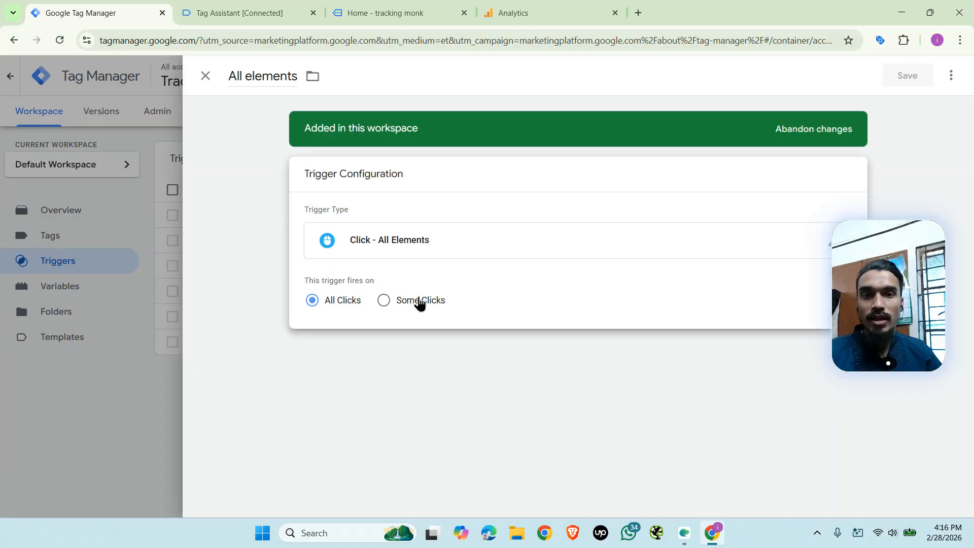
- Visit the Handpicked Red Chillies product from the store's home page and check Tag Assistant for its new events
{"action": "left_click", "coordinate": [447, 12]}
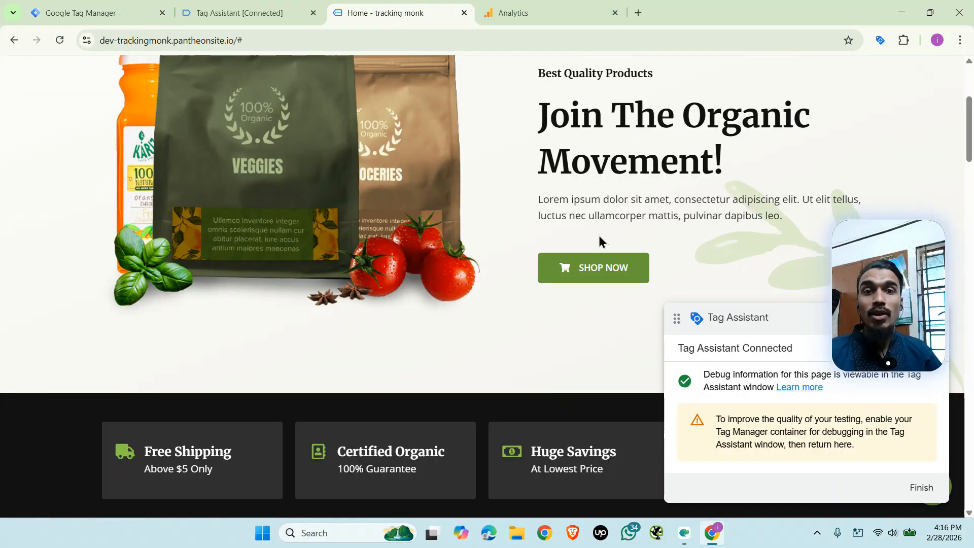
{"action": "left_click", "coordinate": [238, 13]}
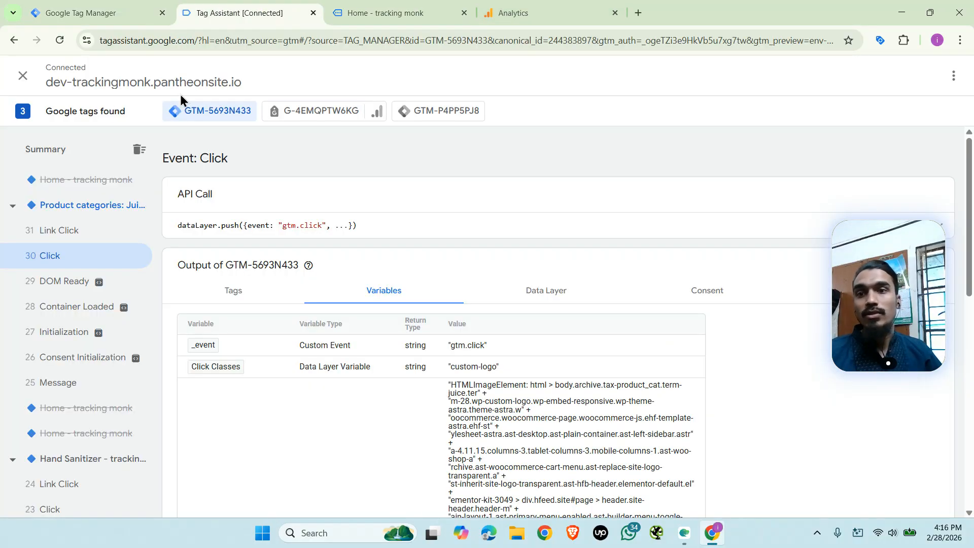
{"action": "left_click", "coordinate": [403, 12]}
{"action": "scroll", "coordinate": [538, 220], "scroll_direction": "down", "scroll_amount": 10}
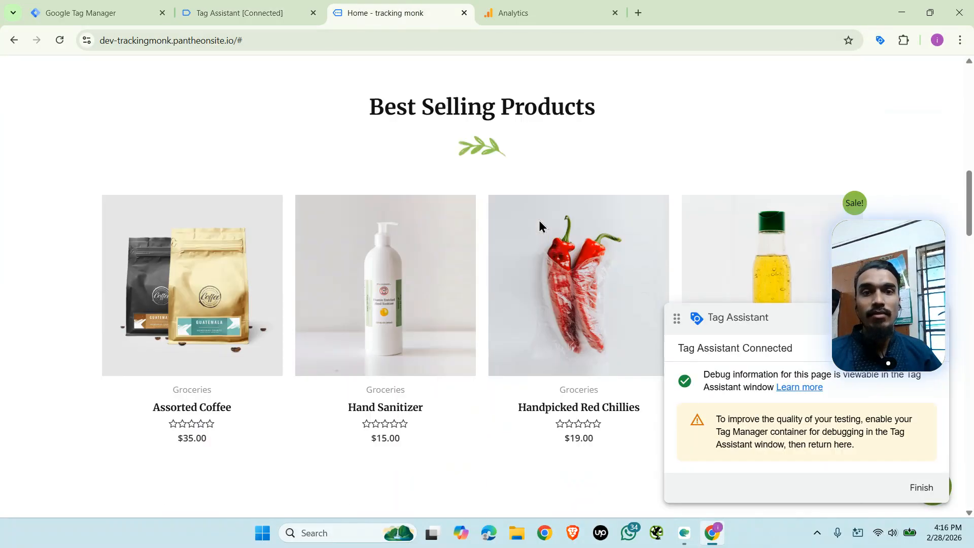
{"action": "left_click", "coordinate": [238, 12]}
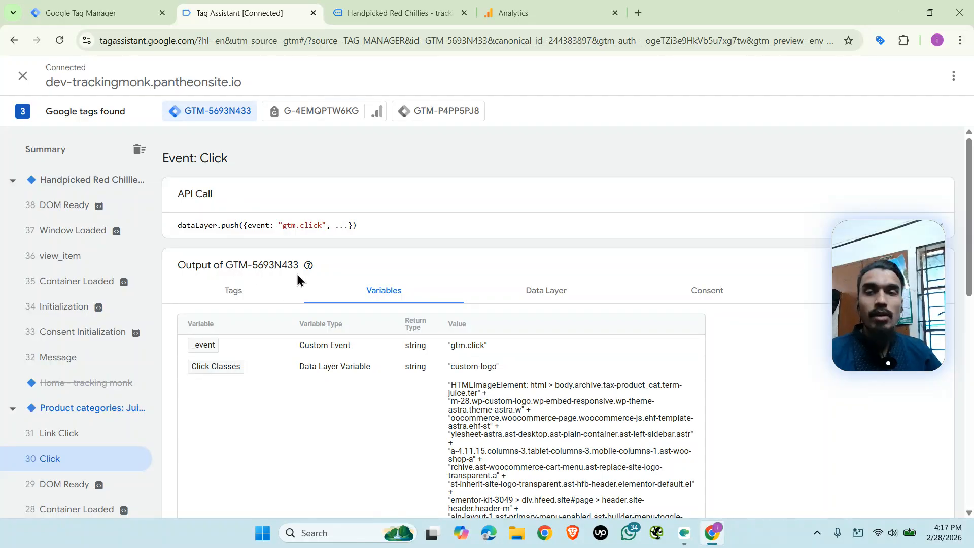
- Open the cart on the Handpicked Red Chillies page and inspect the resulting Link Click and Click events in Tag Assistant
{"action": "left_click", "coordinate": [395, 13]}
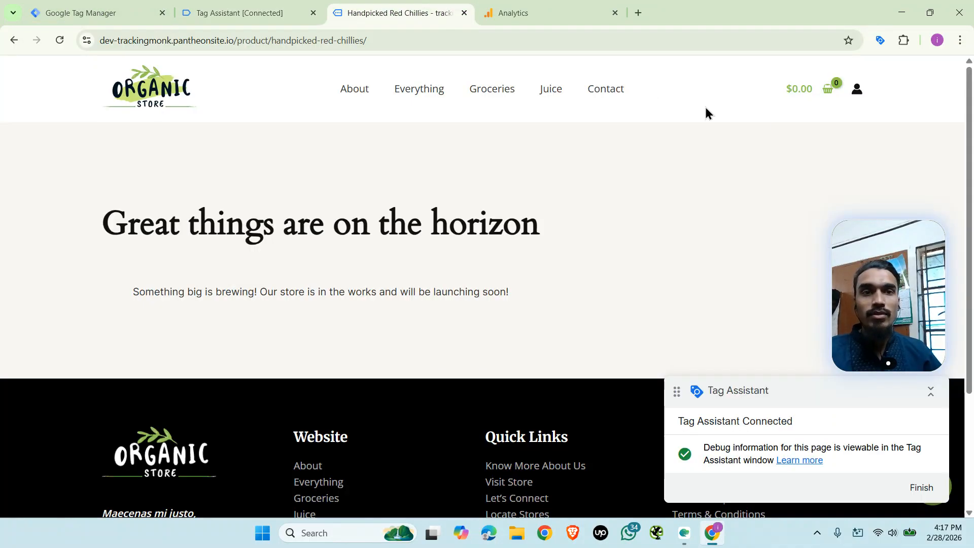
{"action": "left_click", "coordinate": [829, 94]}
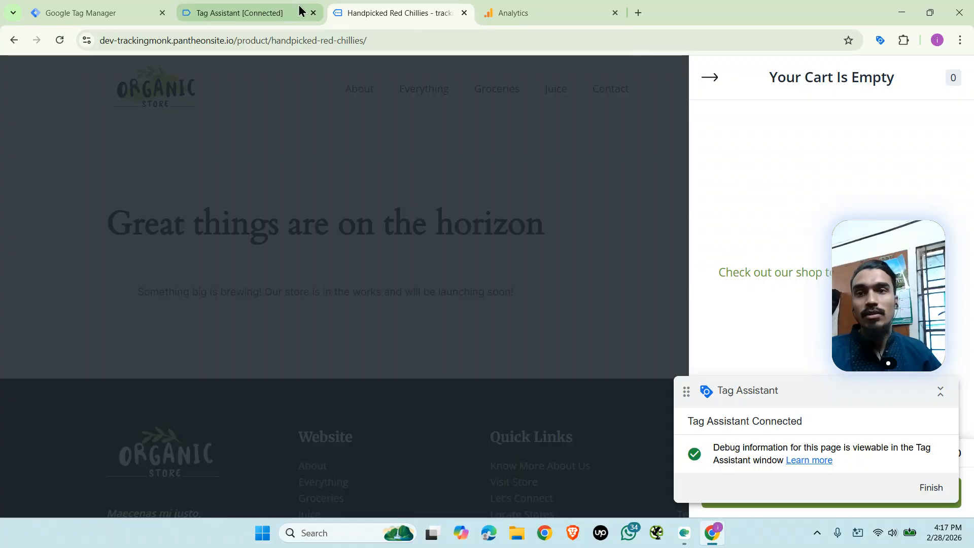
{"action": "left_click", "coordinate": [304, 14]}
{"action": "left_click", "coordinate": [60, 226]}
{"action": "left_click", "coordinate": [60, 206]}
{"action": "left_click", "coordinate": [64, 233]}
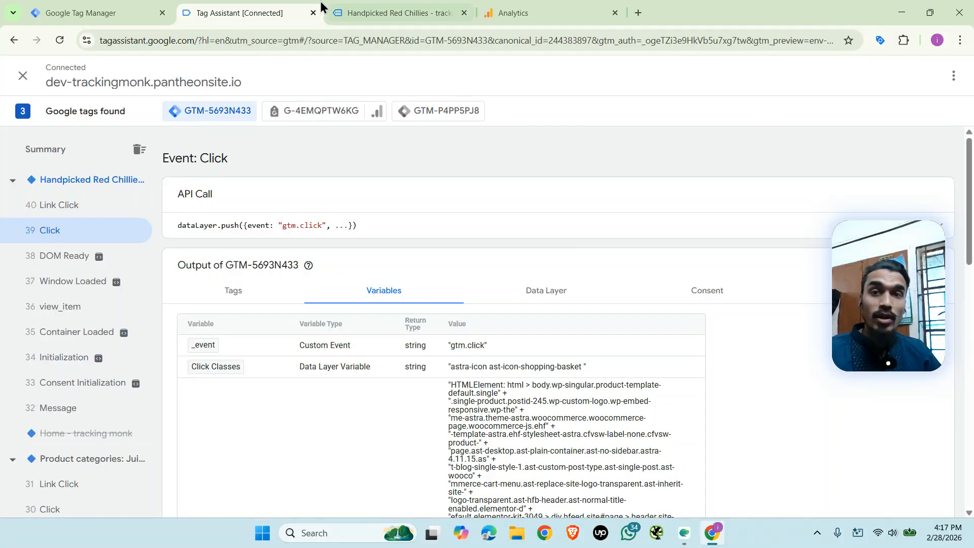
- Make the All elements trigger fire on Some Clicks where Click Classes equals custom-logo, and save it
{"action": "left_click", "coordinate": [139, 8]}
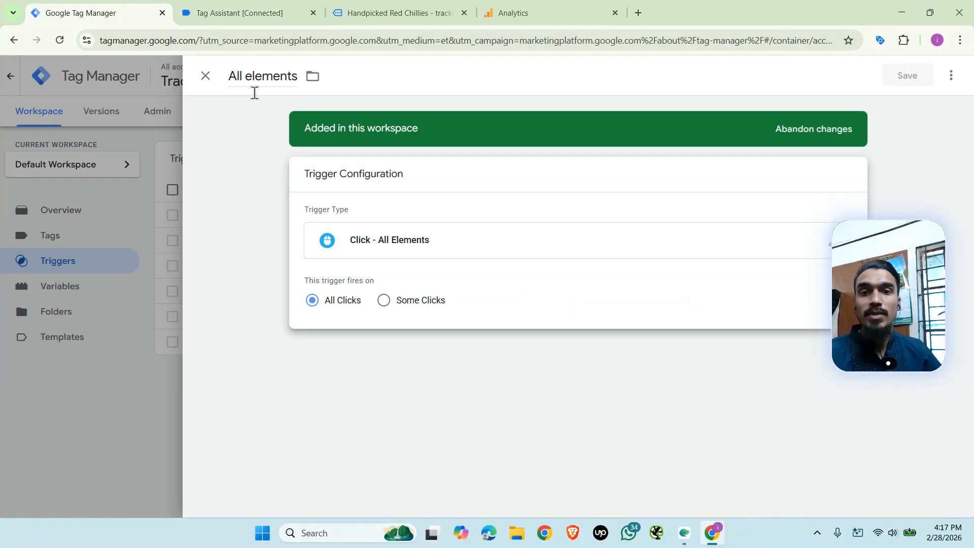
{"action": "left_click", "coordinate": [385, 300]}
{"action": "left_click", "coordinate": [398, 348]}
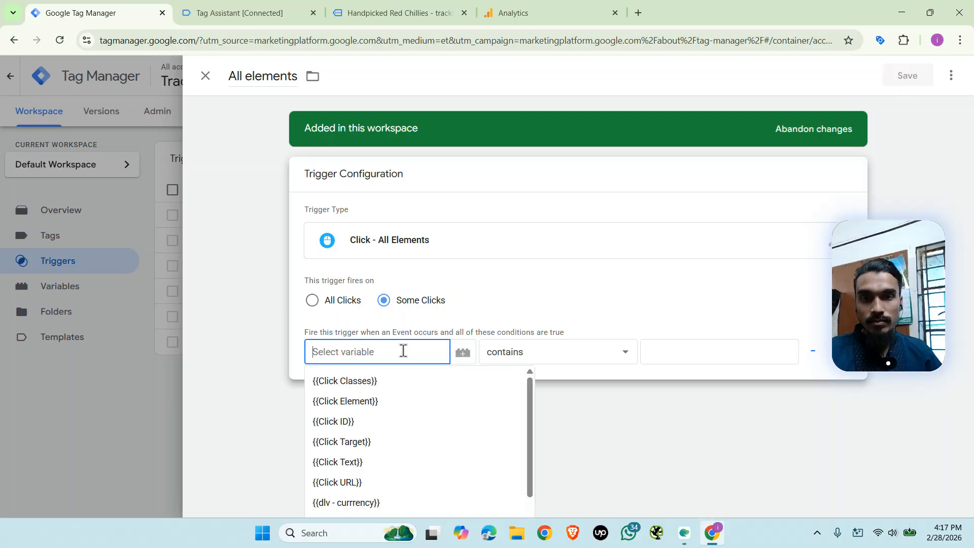
{"action": "left_click", "coordinate": [394, 384]}
{"action": "left_click", "coordinate": [565, 352]}
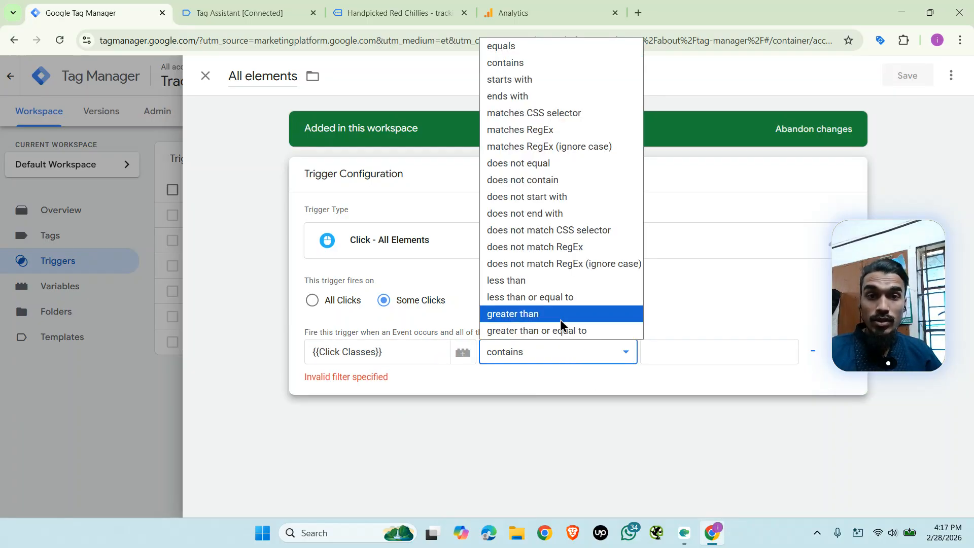
{"action": "left_click", "coordinate": [537, 45]}
{"action": "left_click", "coordinate": [672, 355]}
{"action": "type", "text": "custom-logo"}
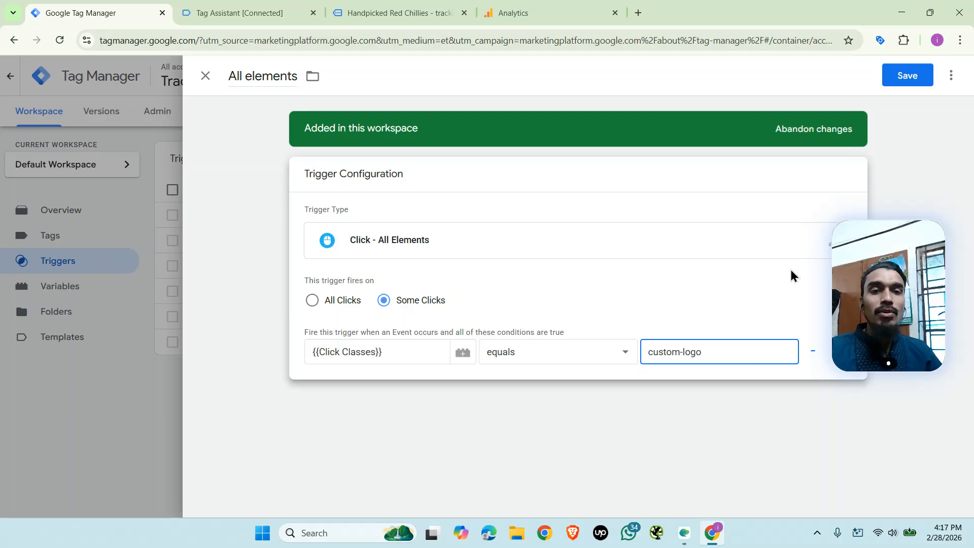
{"action": "left_click", "coordinate": [922, 74]}
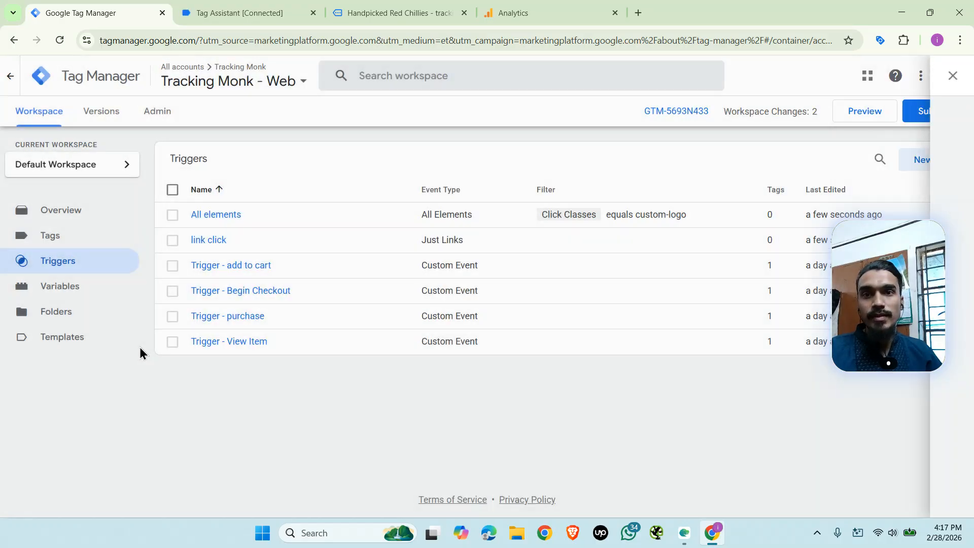
- Submit and publish the workspace changes to the Live environment without a version name or description
{"action": "left_click", "coordinate": [932, 111]}
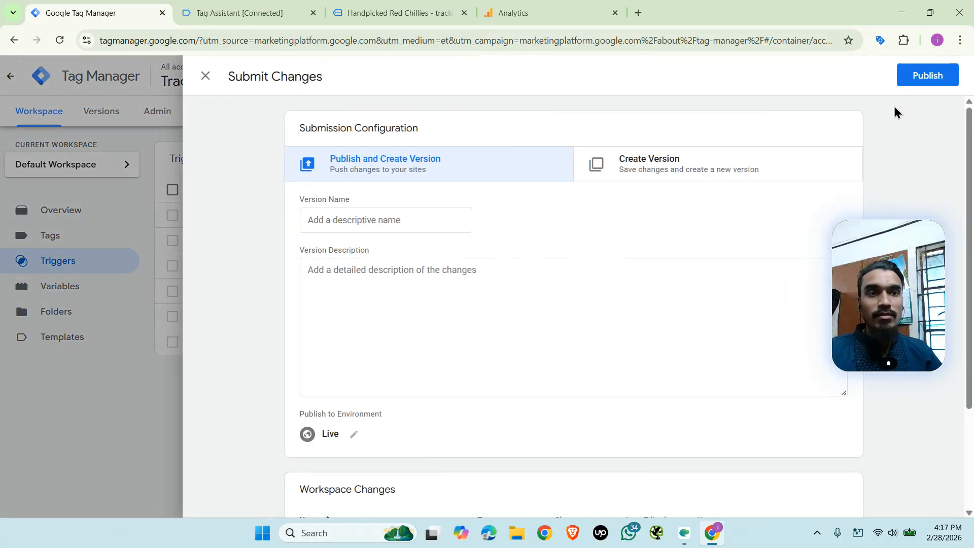
{"action": "left_click", "coordinate": [950, 77]}
{"action": "left_click", "coordinate": [667, 446]}
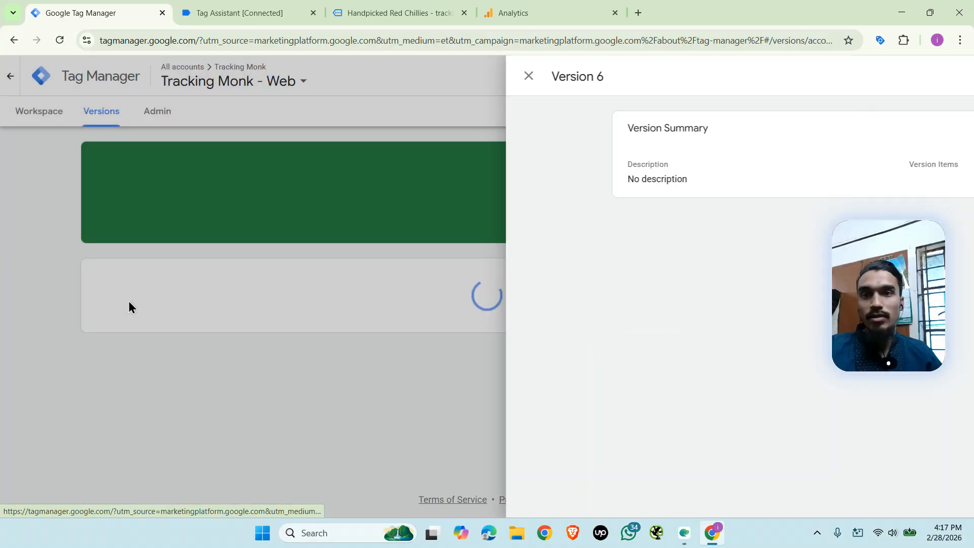
- Return from the published version to the workspace and open its list of tags
{"action": "left_click", "coordinate": [129, 300]}
{"action": "left_click", "coordinate": [29, 117]}
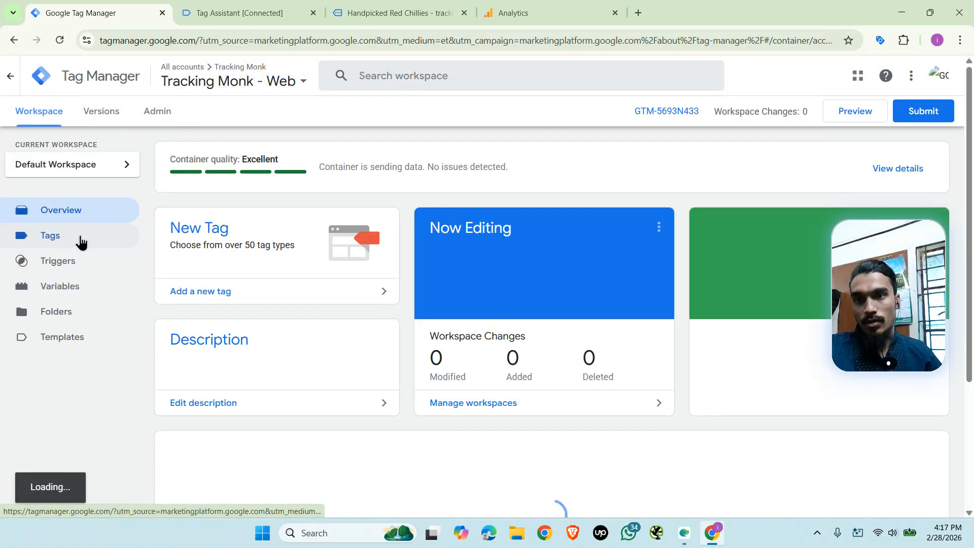
{"action": "left_click", "coordinate": [80, 242]}
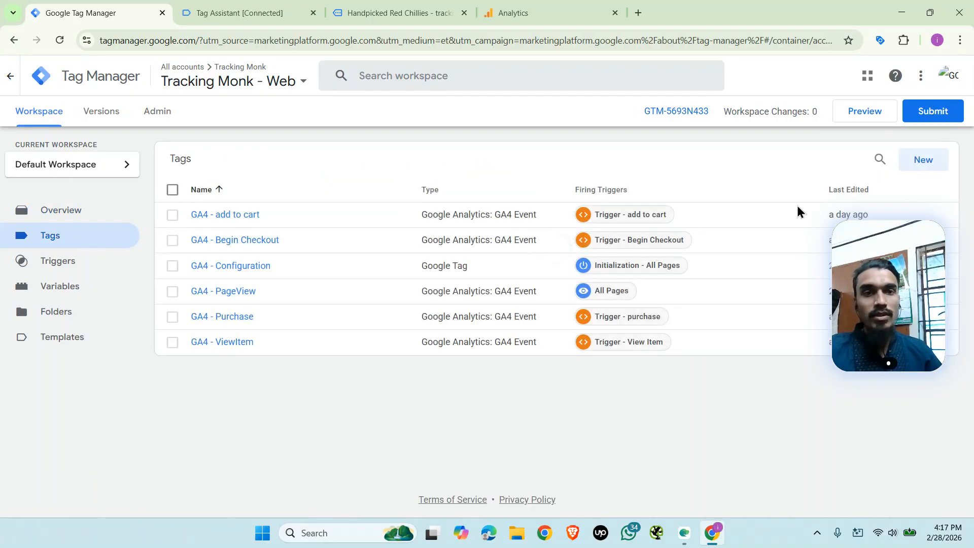
- Create a new tag and set its type to Google Analytics: GA4 Event
{"action": "left_click", "coordinate": [924, 160]}
{"action": "left_click", "coordinate": [865, 183]}
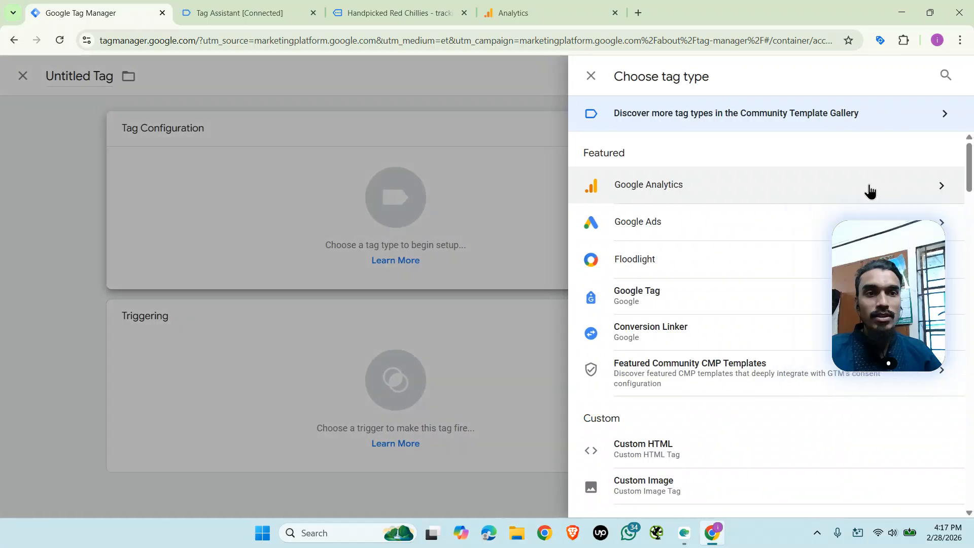
{"action": "left_click", "coordinate": [773, 193]}
{"action": "left_click", "coordinate": [698, 186]}
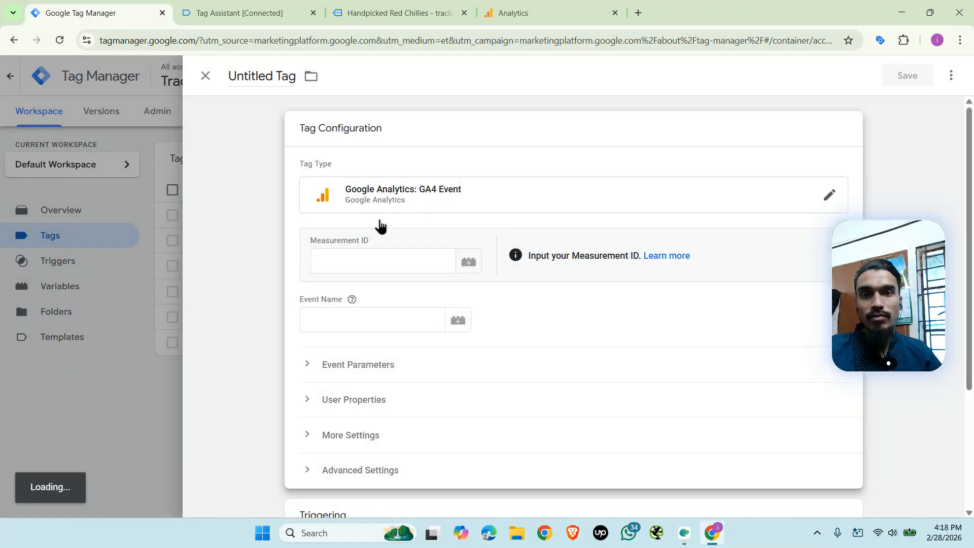
- Set the tag's measurement ID to the {{GA4 Measurement id}} variable and its event name to shop_now_button_click
{"action": "left_click", "coordinate": [379, 264]}
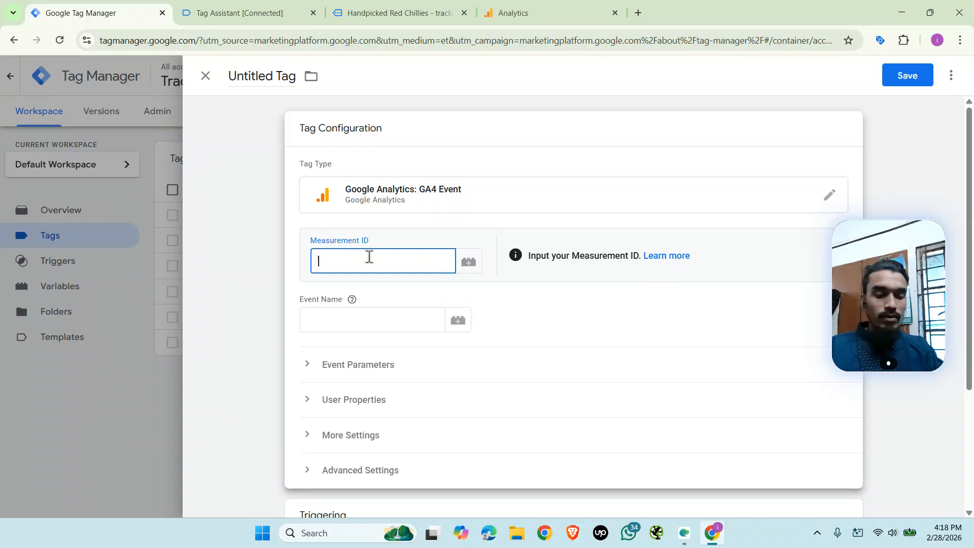
{"action": "type", "text": "{{measur"}
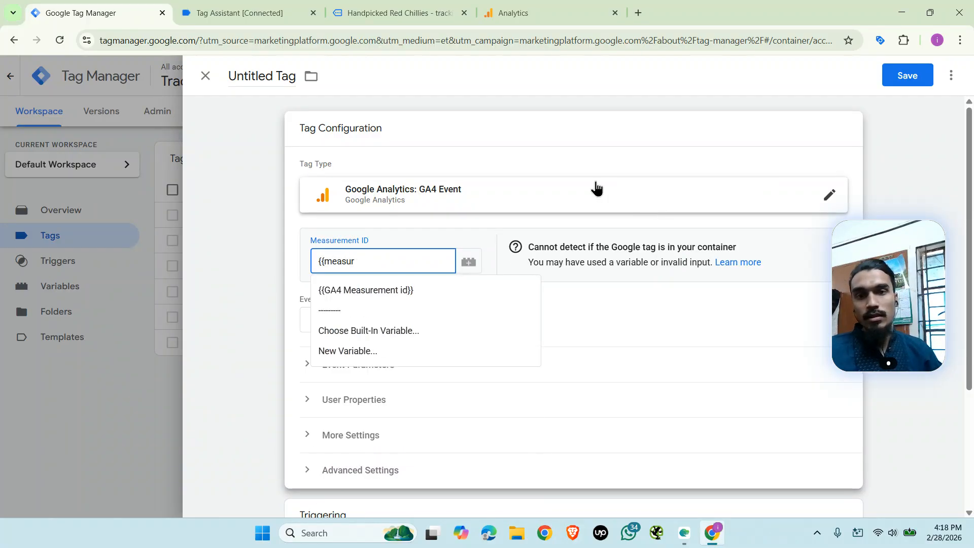
{"action": "left_click", "coordinate": [404, 297]}
{"action": "left_click", "coordinate": [354, 327]}
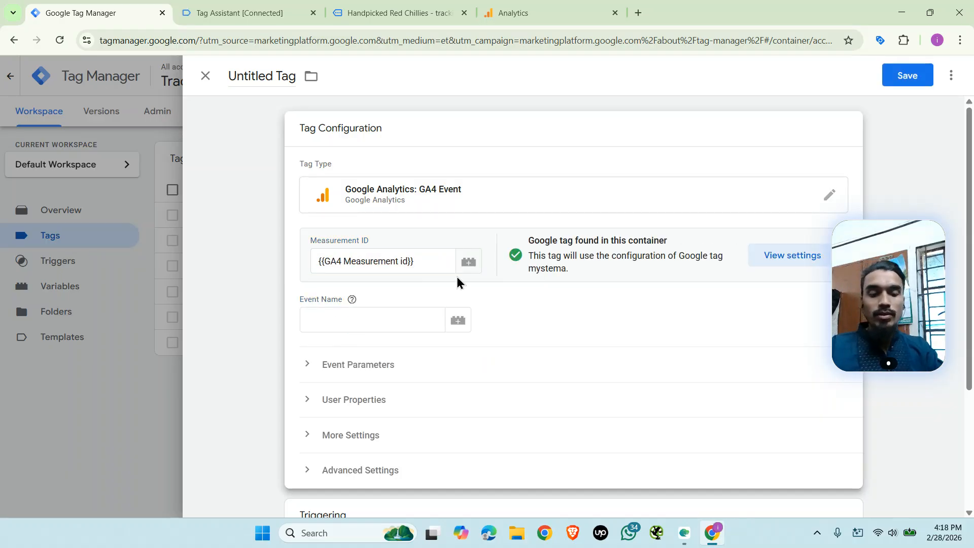
{"action": "left_click", "coordinate": [357, 325]}
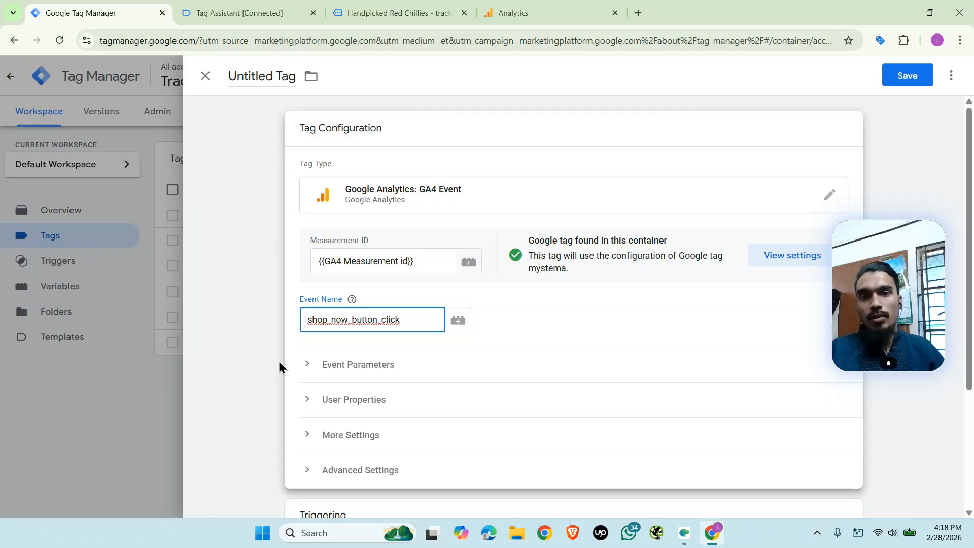
- Add an event parameter named color with the value green to the GA4 event tag
{"action": "scroll", "coordinate": [416, 354], "scroll_direction": "down", "scroll_amount": 3}
{"action": "left_click", "coordinate": [360, 194]}
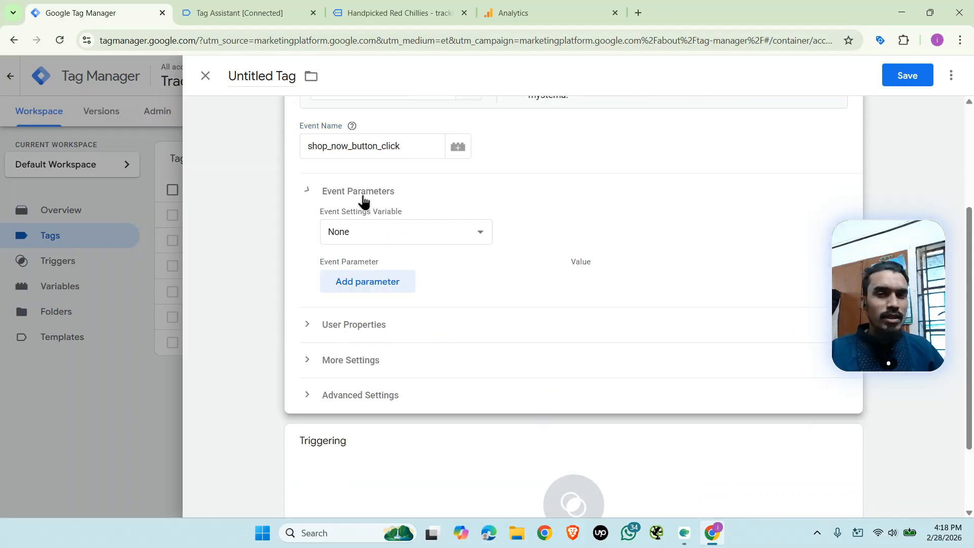
{"action": "left_click", "coordinate": [408, 283]}
{"action": "left_click", "coordinate": [448, 290]}
{"action": "type", "text": "color"}
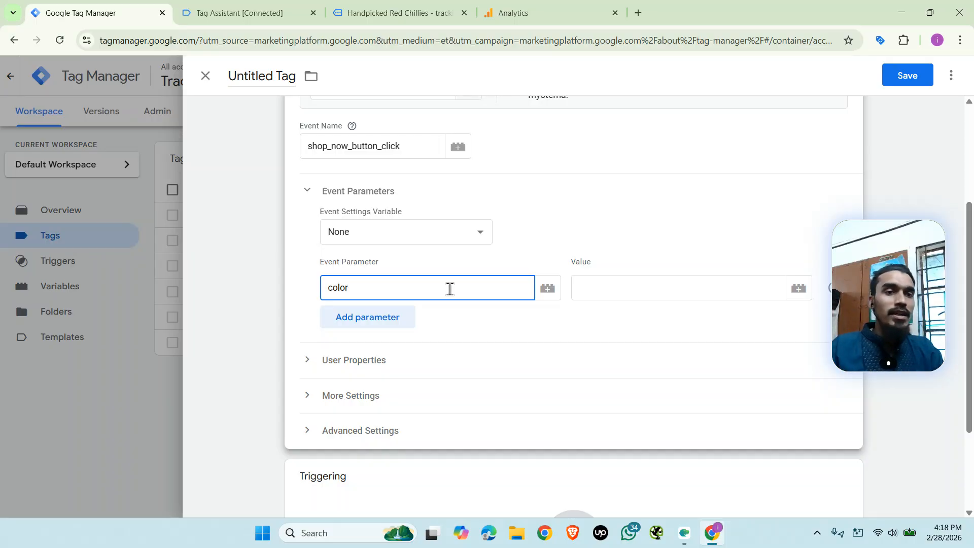
{"action": "left_click", "coordinate": [611, 294]}
{"action": "type", "text": "reen"}
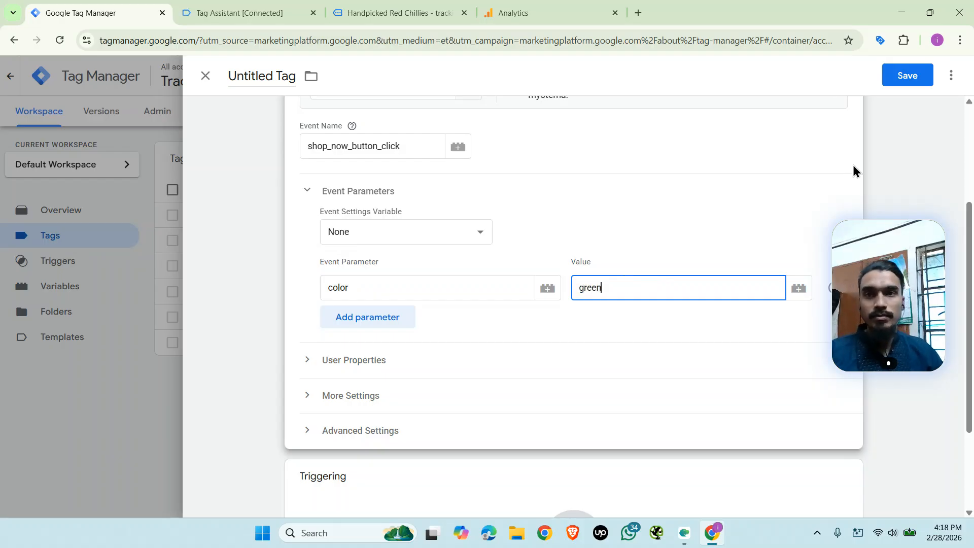
- Name the new tag "GA4 - Shop now button click"
{"action": "left_click", "coordinate": [259, 77]}
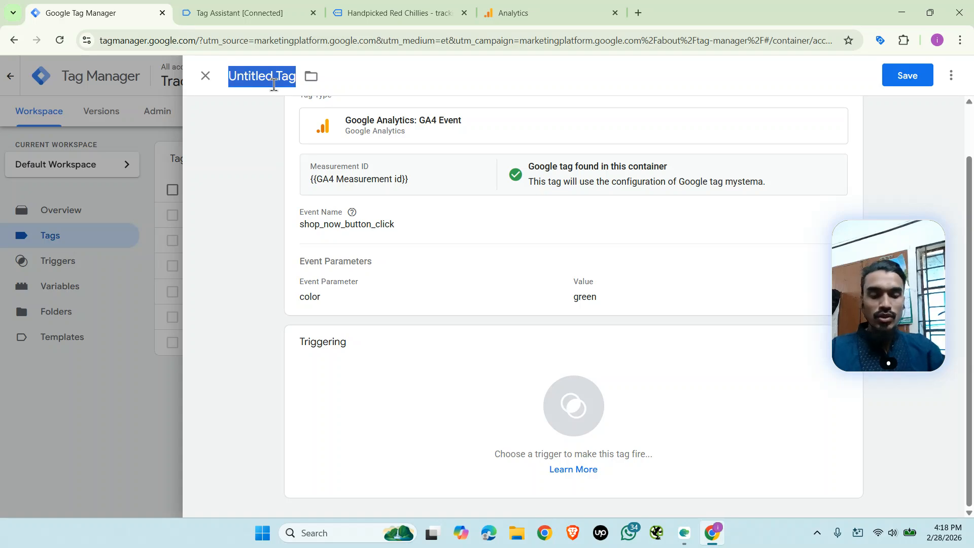
{"action": "type", "text": "GA4 - Shop now butt"}
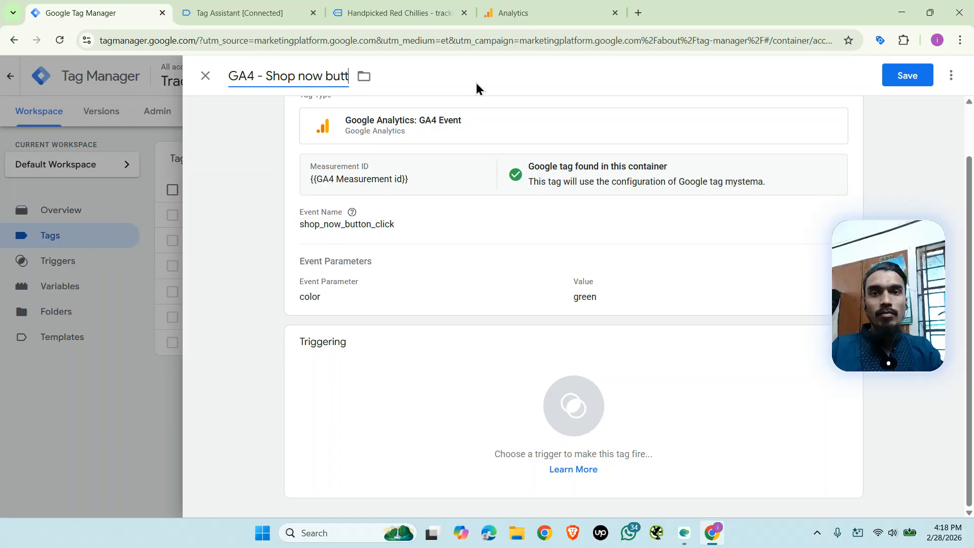
{"action": "type", "text": "on click"}
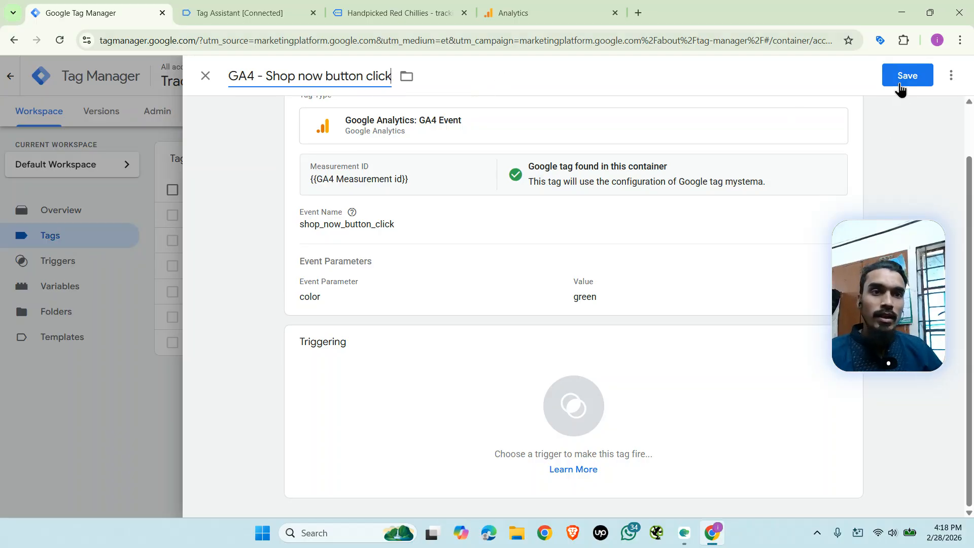
- Assign the All elements trigger to the GA4 - Shop now button click tag and save it
{"action": "left_click", "coordinate": [898, 81]}
{"action": "left_click", "coordinate": [577, 223]}
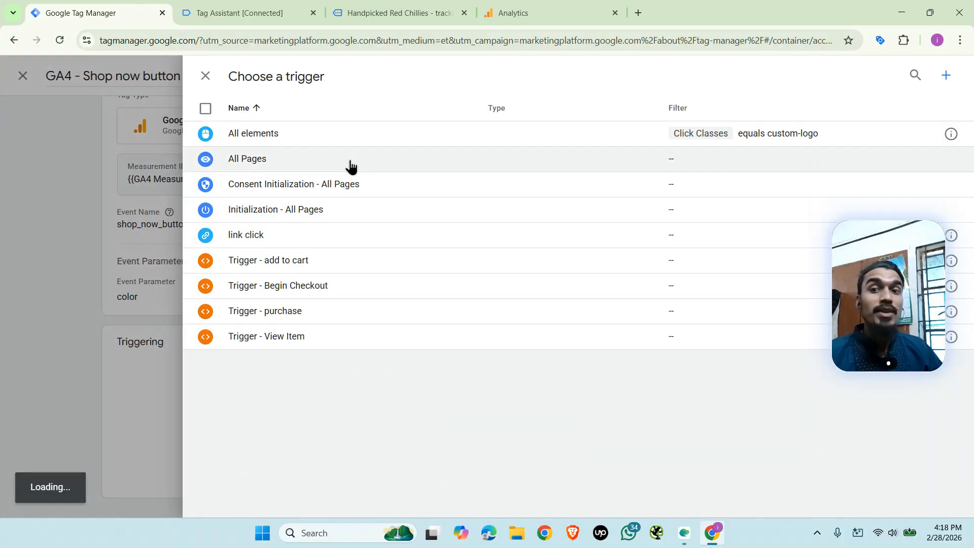
{"action": "left_click", "coordinate": [300, 140]}
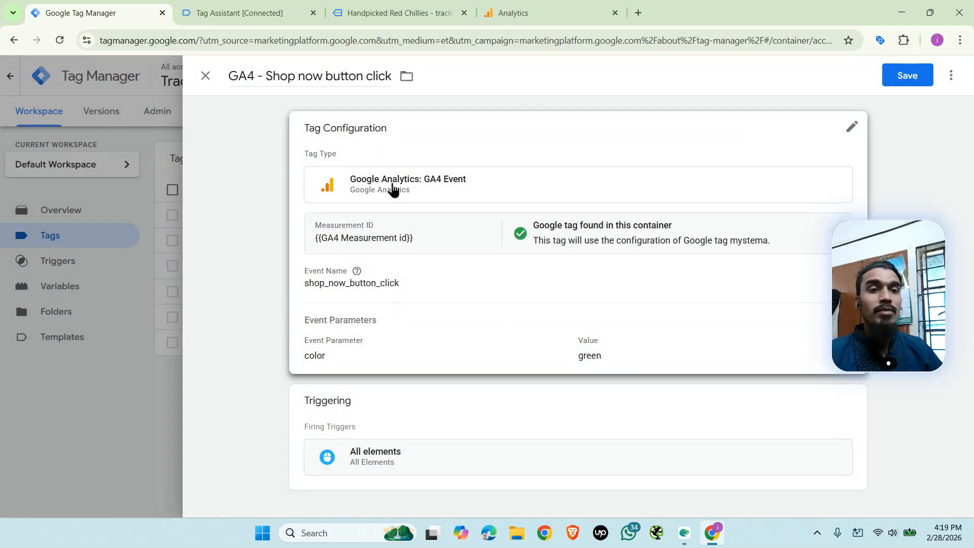
{"action": "left_click", "coordinate": [918, 81]}
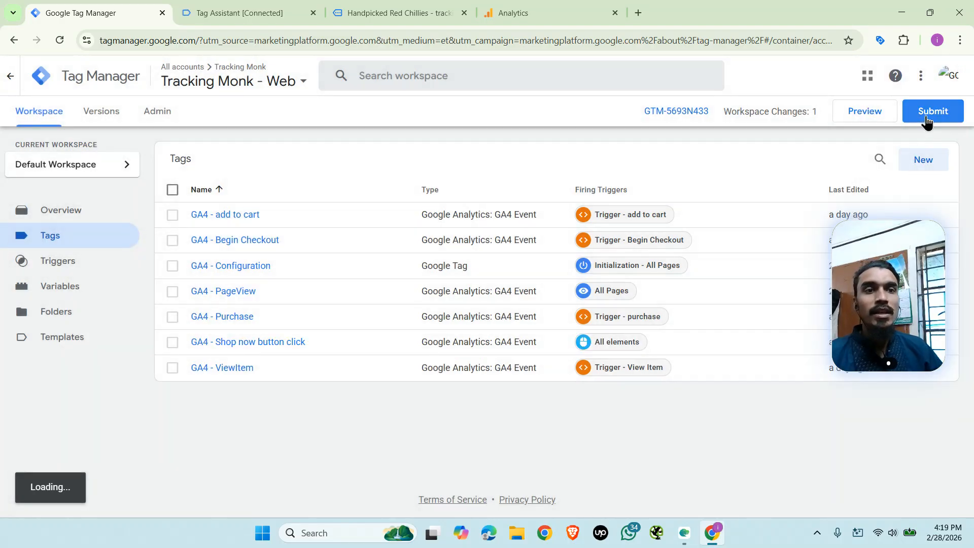
- Submit the new tag and publish it to the Live environment, leaving the version name and description blank
{"action": "left_click", "coordinate": [927, 112]}
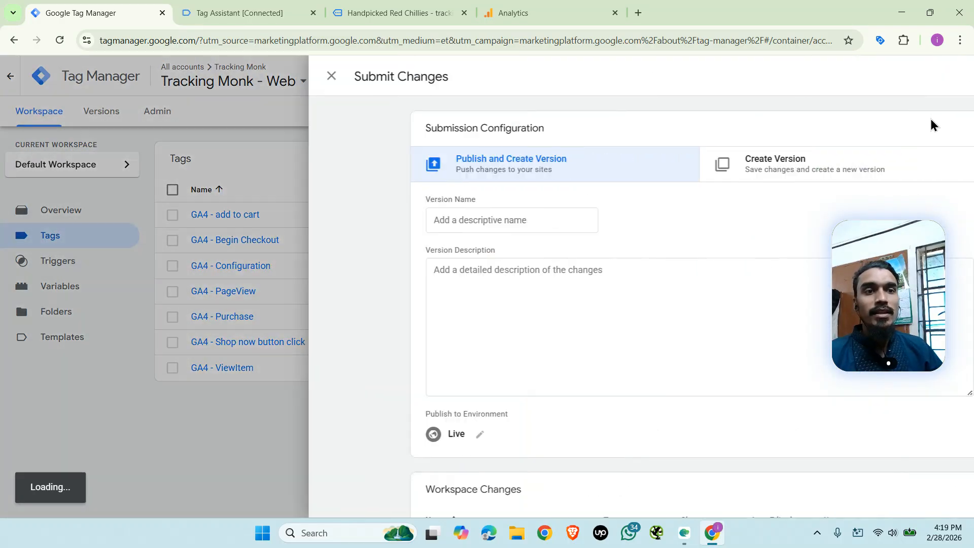
{"action": "left_click", "coordinate": [923, 77]}
{"action": "left_click", "coordinate": [656, 449]}
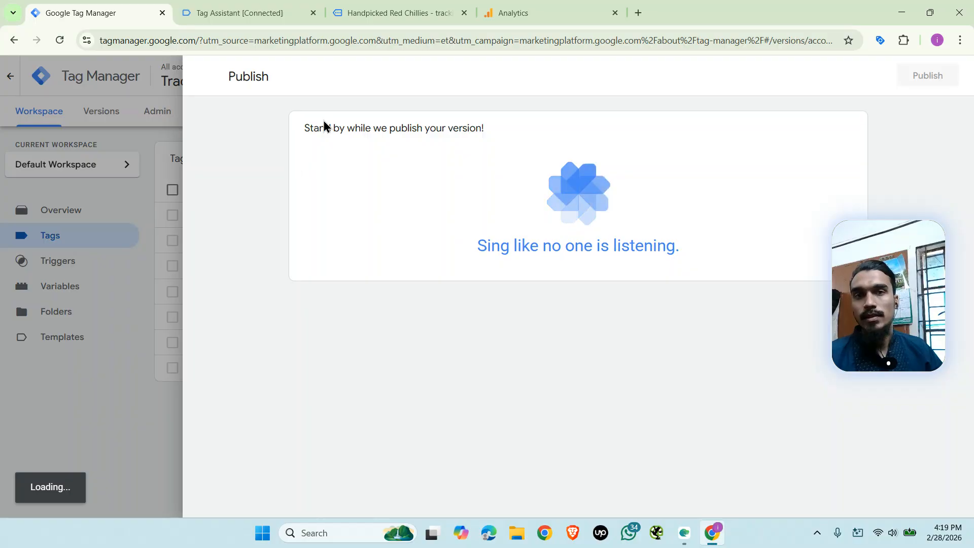
- Check the Analytics DebugView event stream and dismiss the open cart on the store's product page
{"action": "left_click", "coordinate": [525, 11]}
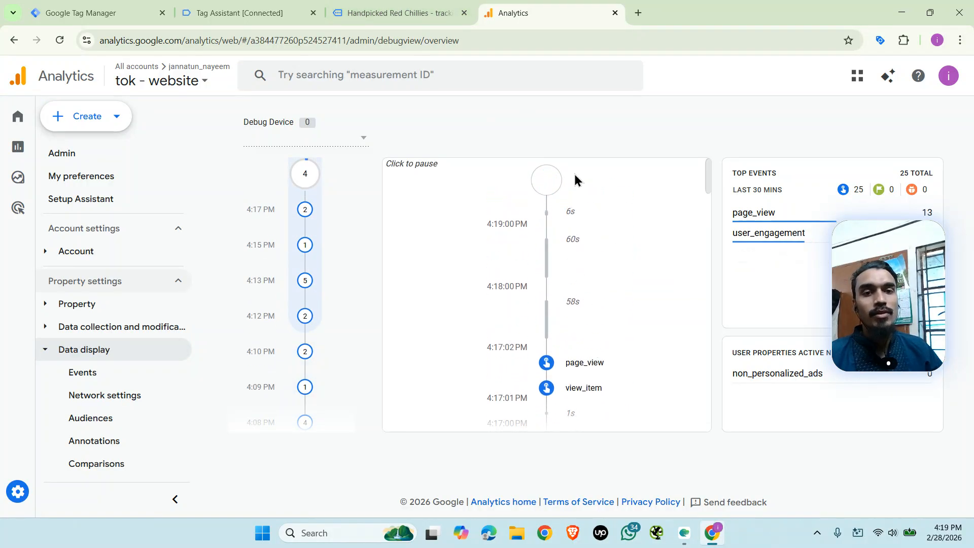
{"action": "left_click", "coordinate": [385, 11]}
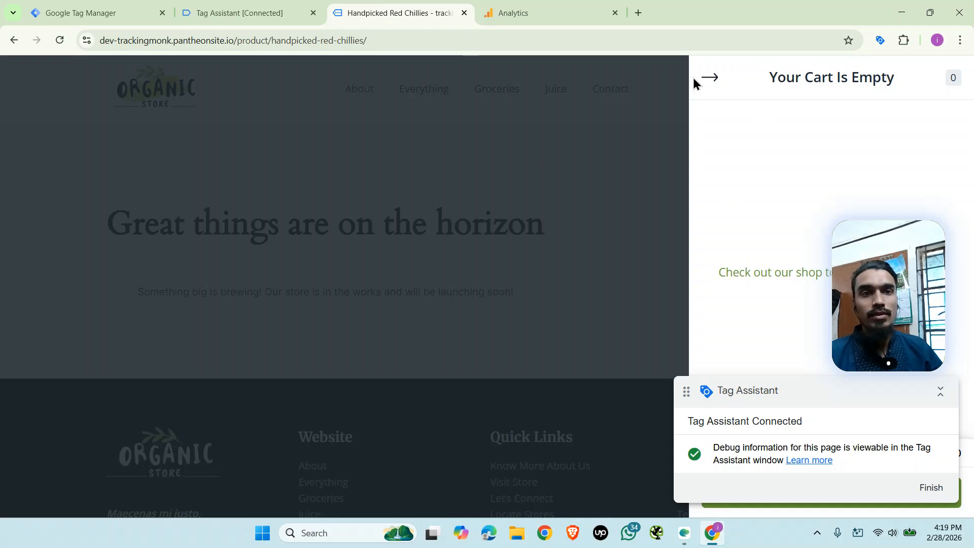
{"action": "left_click", "coordinate": [644, 208]}
- Return from the published version to the workspace and start a Tag Assistant preview of the store site
{"action": "left_click", "coordinate": [97, 12]}
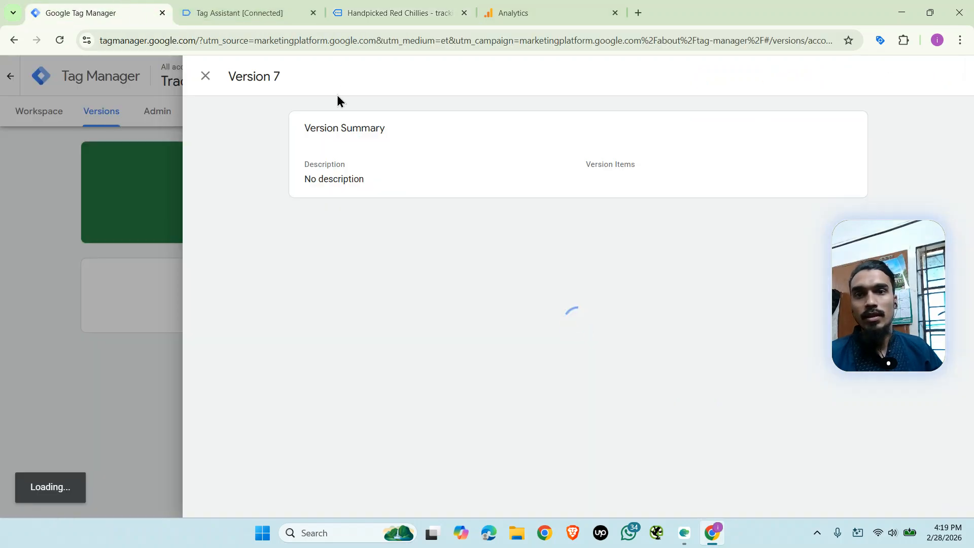
{"action": "left_click", "coordinate": [78, 159]}
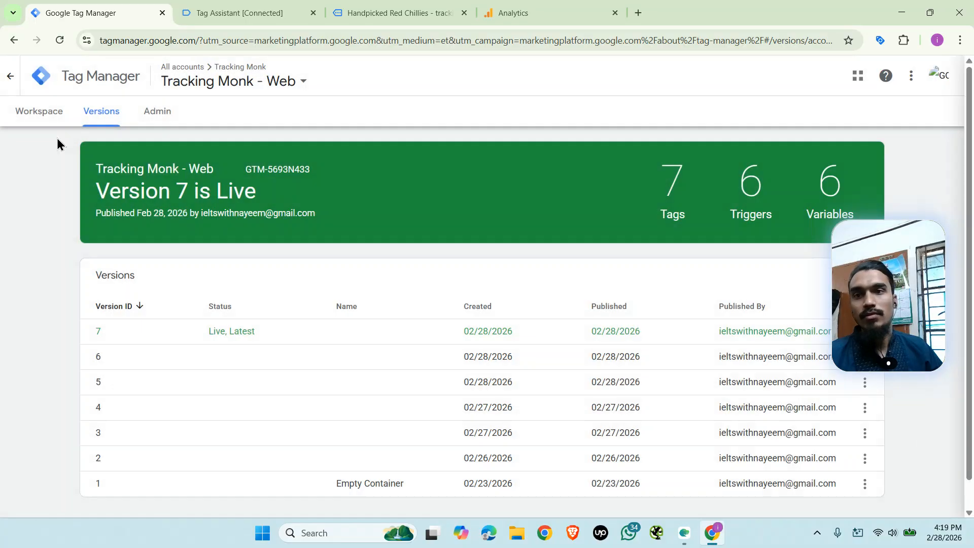
{"action": "left_click", "coordinate": [28, 113]}
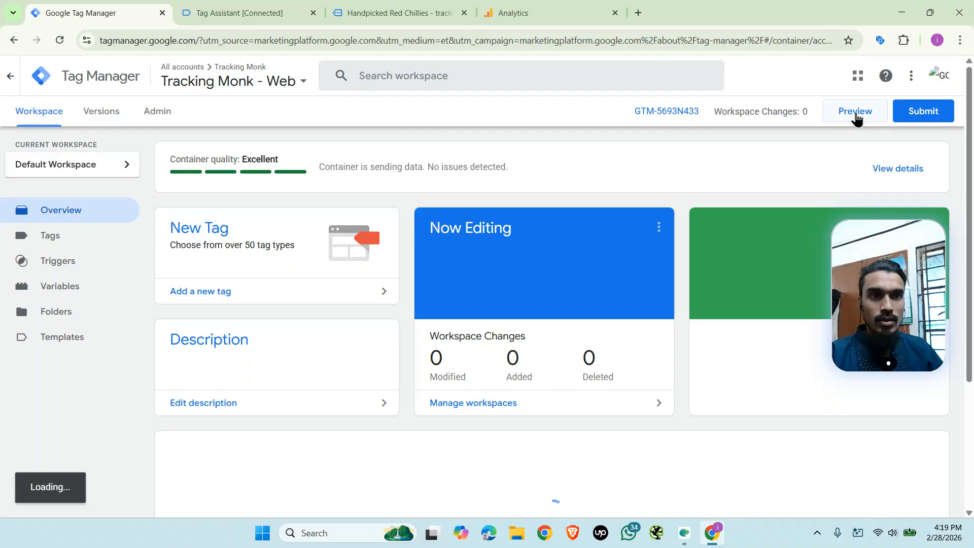
{"action": "left_click", "coordinate": [856, 114]}
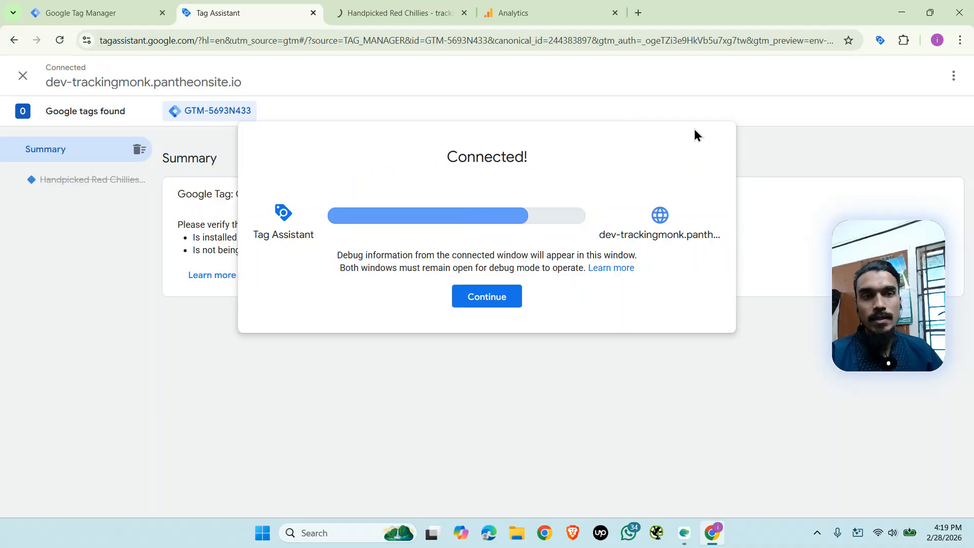
{"action": "left_click", "coordinate": [486, 297]}
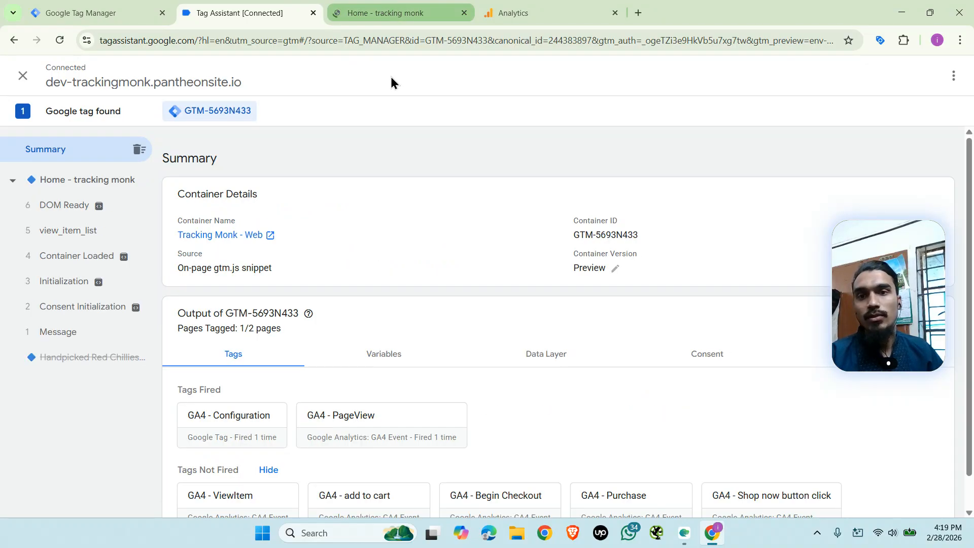
- Test the Shop Now button on the store's home page and check in Tag Assistant which tags fired
{"action": "left_click", "coordinate": [404, 13]}
{"action": "scroll", "coordinate": [585, 278], "scroll_direction": "down", "scroll_amount": 2}
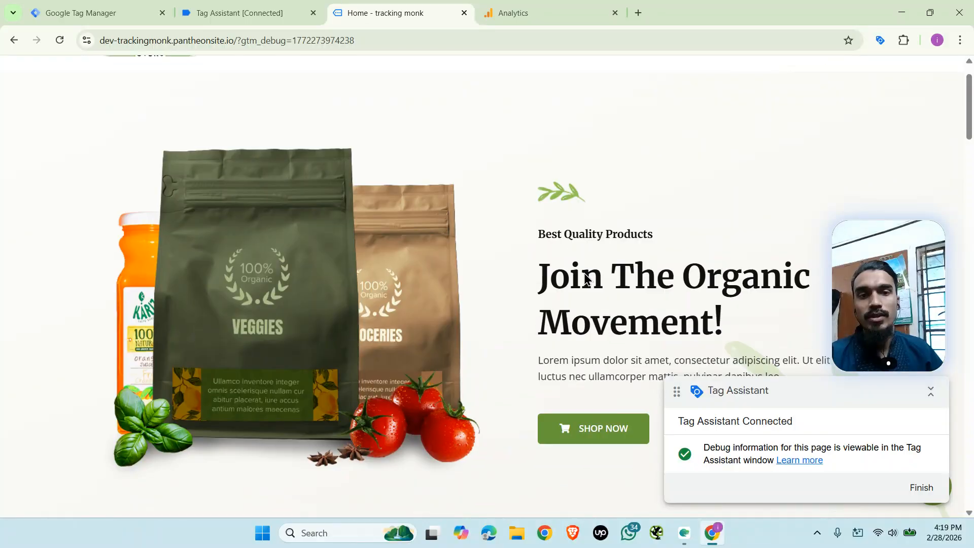
{"action": "left_click", "coordinate": [608, 379]}
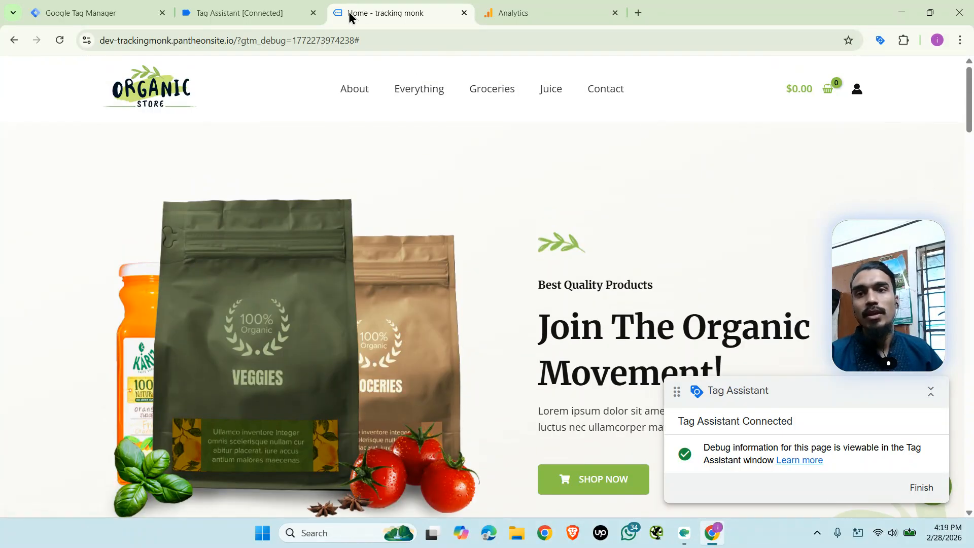
{"action": "left_click", "coordinate": [282, 13]}
{"action": "scroll", "coordinate": [348, 282], "scroll_direction": "down", "scroll_amount": 1}
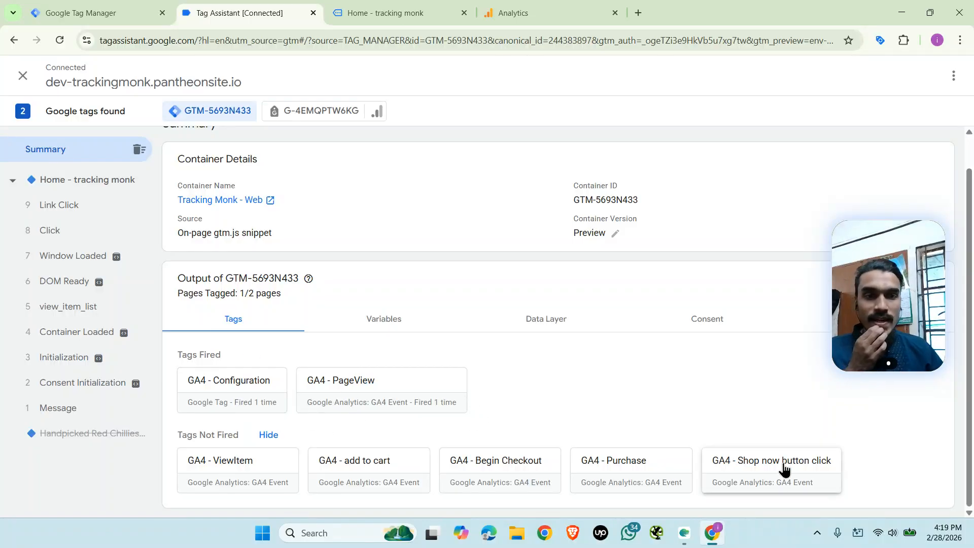
- Change the All elements trigger's Click Classes condition to equals #custom-logo and save the trigger
{"action": "left_click", "coordinate": [142, 13]}
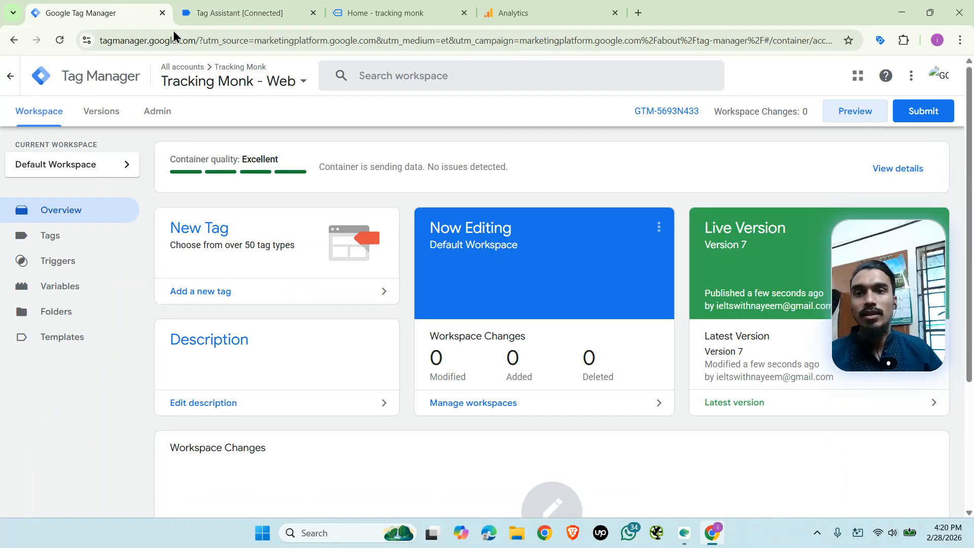
{"action": "left_click", "coordinate": [76, 264]}
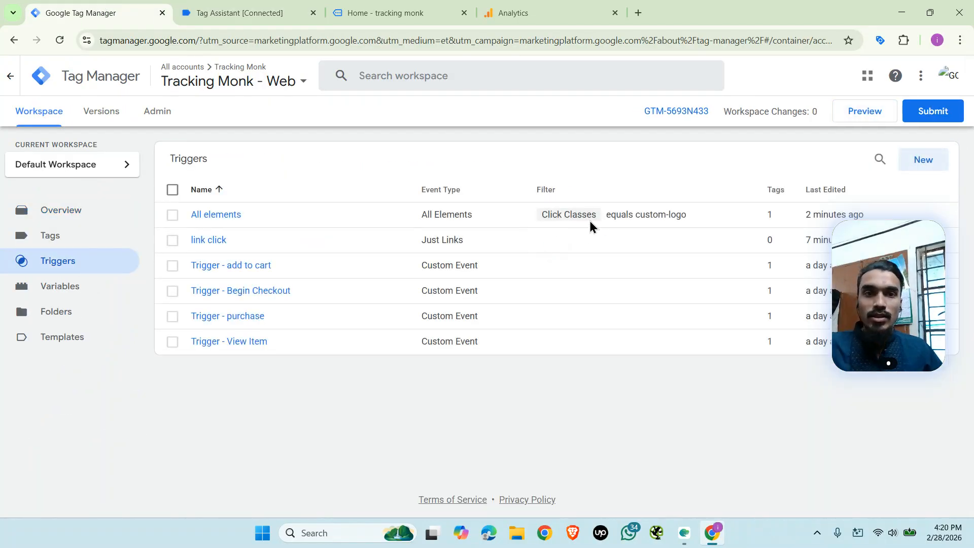
{"action": "left_click", "coordinate": [585, 221]}
{"action": "left_click", "coordinate": [217, 215]}
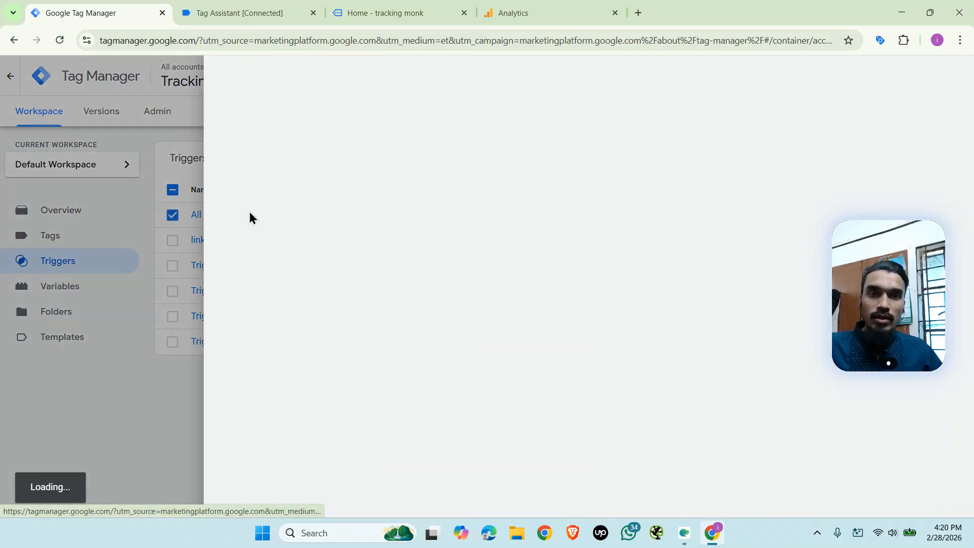
{"action": "left_click", "coordinate": [550, 249]}
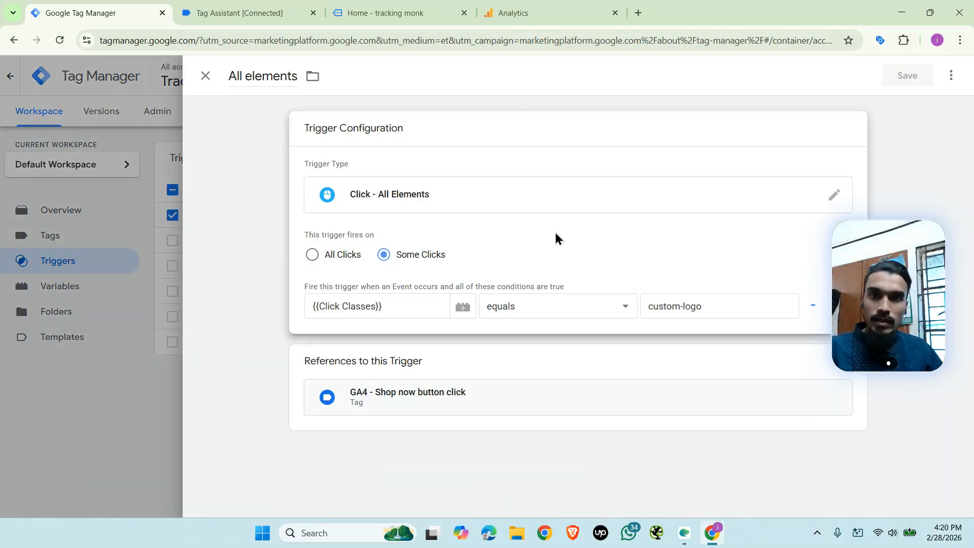
{"action": "left_click", "coordinate": [642, 308]}
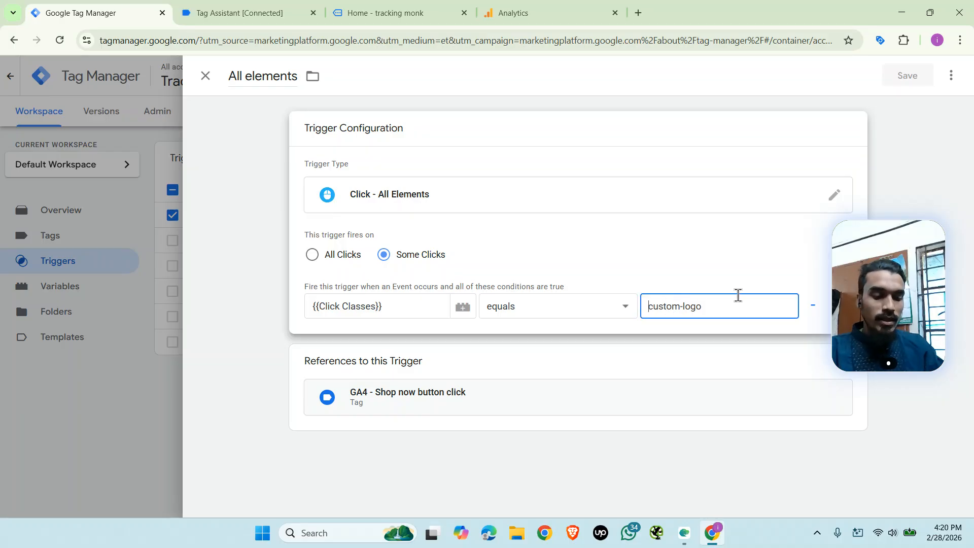
{"action": "type", "text": "#"}
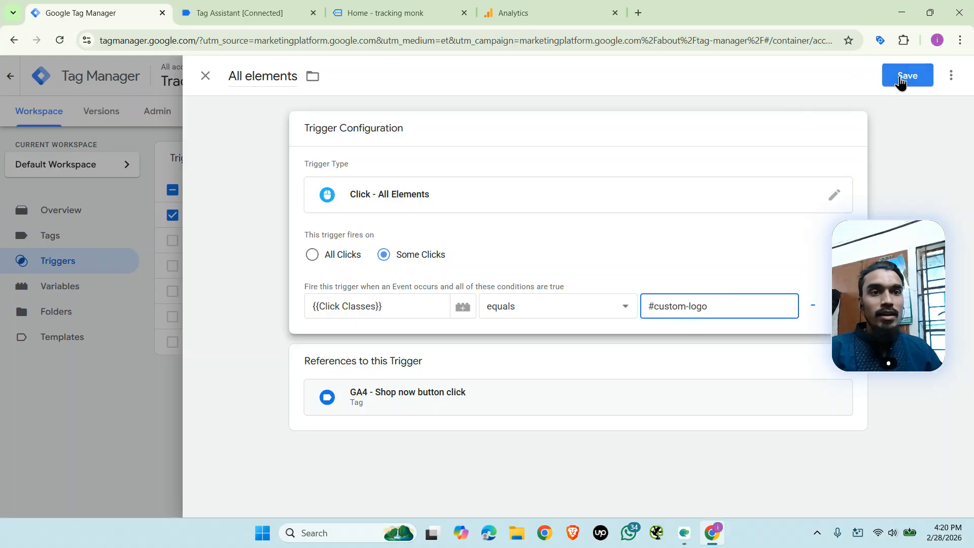
{"action": "left_click", "coordinate": [899, 78]}
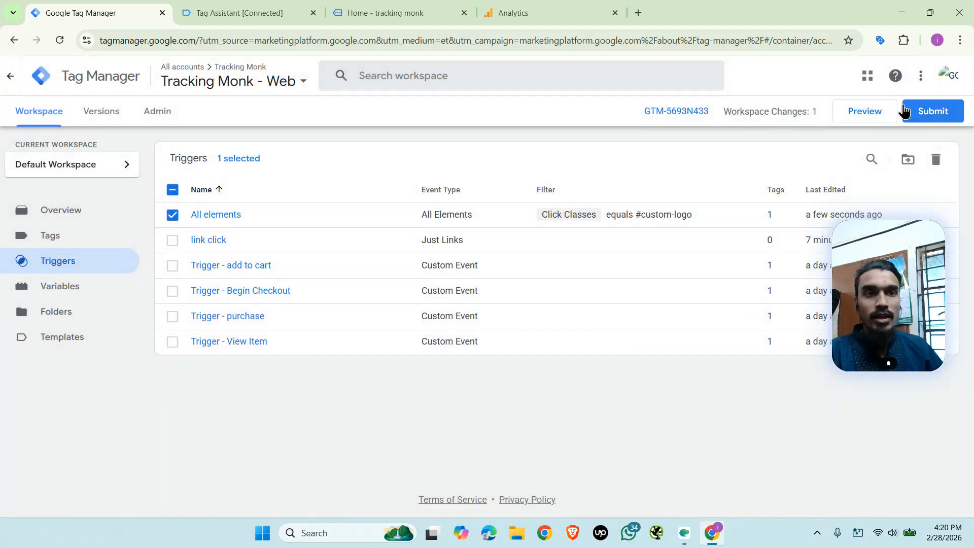
- Restart the Tag Assistant preview of the store site and test the Shop Now button on the home page
{"action": "left_click", "coordinate": [865, 111]}
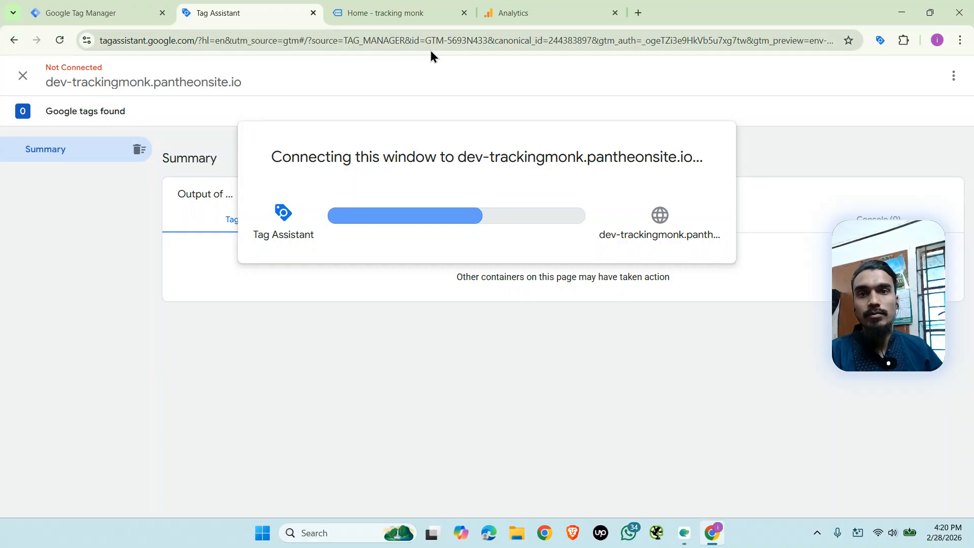
{"action": "left_click", "coordinate": [490, 297]}
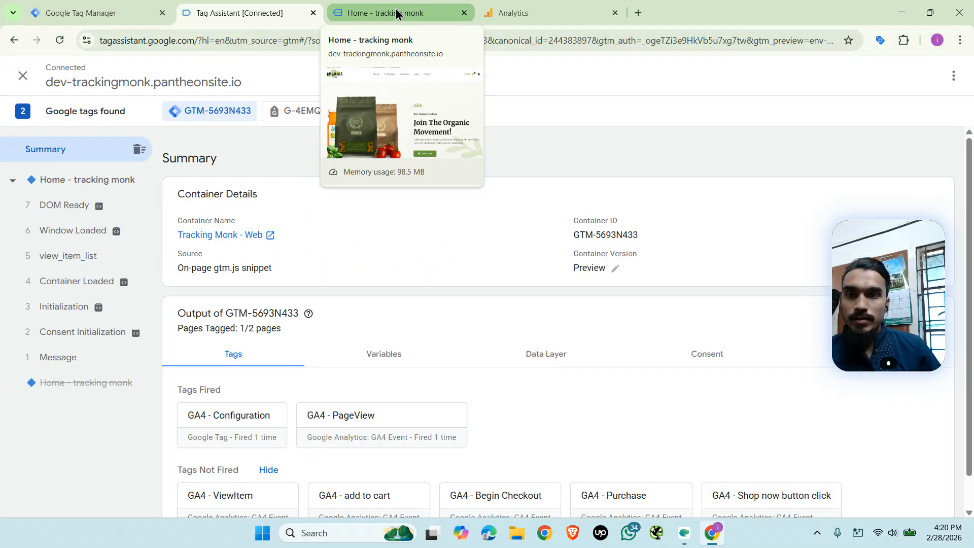
{"action": "left_click", "coordinate": [396, 13]}
{"action": "scroll", "coordinate": [609, 250], "scroll_direction": "down", "scroll_amount": 4}
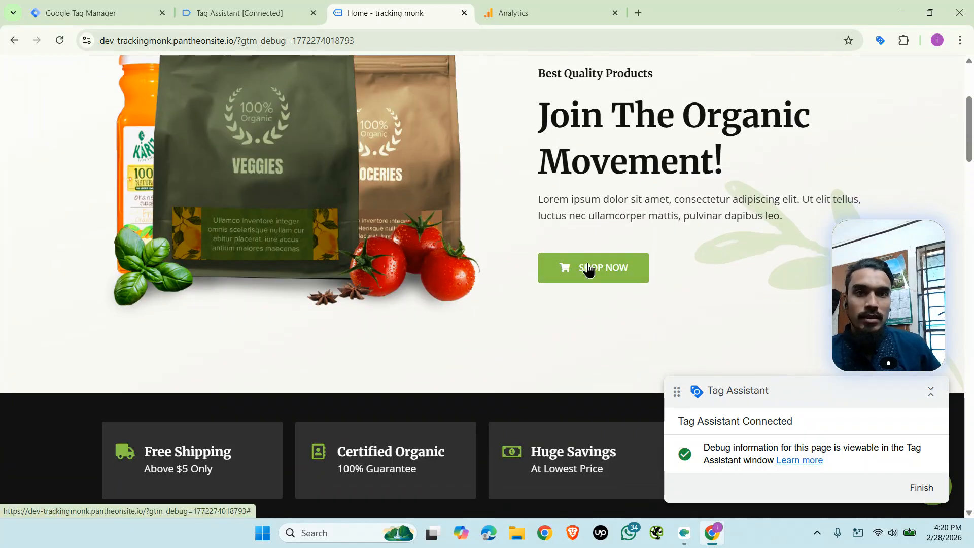
{"action": "left_click", "coordinate": [602, 271]}
- Check in Tag Assistant the details and firing trigger filters of the GA4 - Shop now button click tag
{"action": "left_click", "coordinate": [251, 11]}
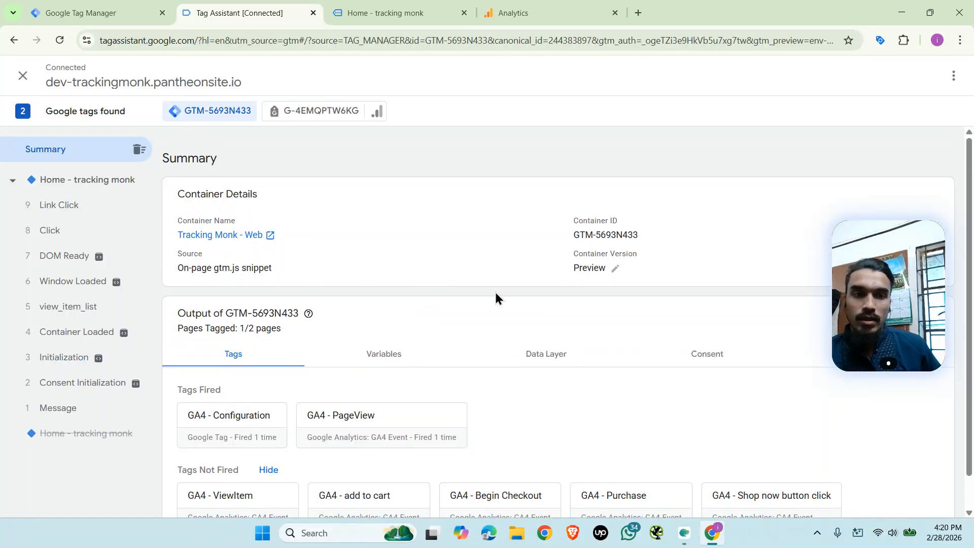
{"action": "scroll", "coordinate": [495, 293], "scroll_direction": "down", "scroll_amount": 1}
{"action": "left_click", "coordinate": [769, 479]}
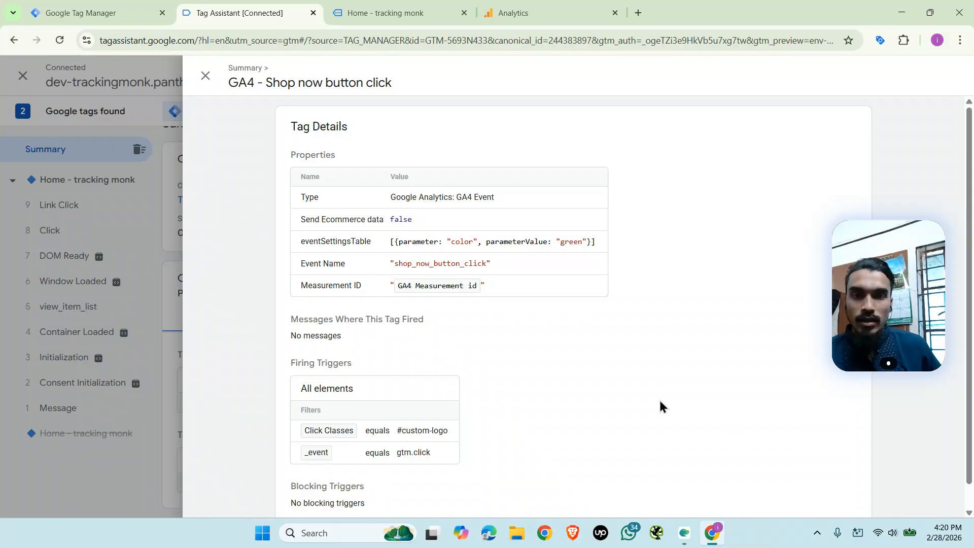
{"action": "scroll", "coordinate": [654, 398], "scroll_direction": "down", "scroll_amount": 1}
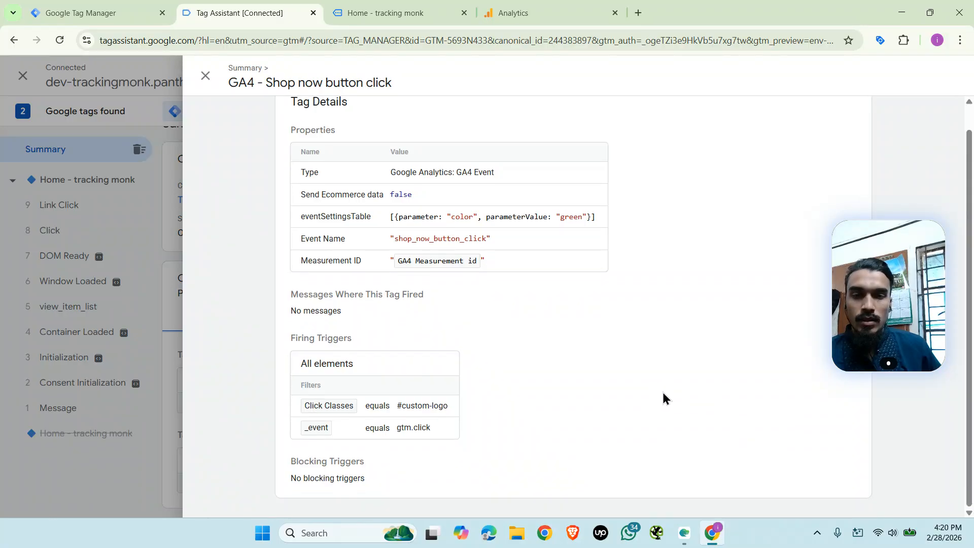
{"action": "left_click", "coordinate": [94, 10]}
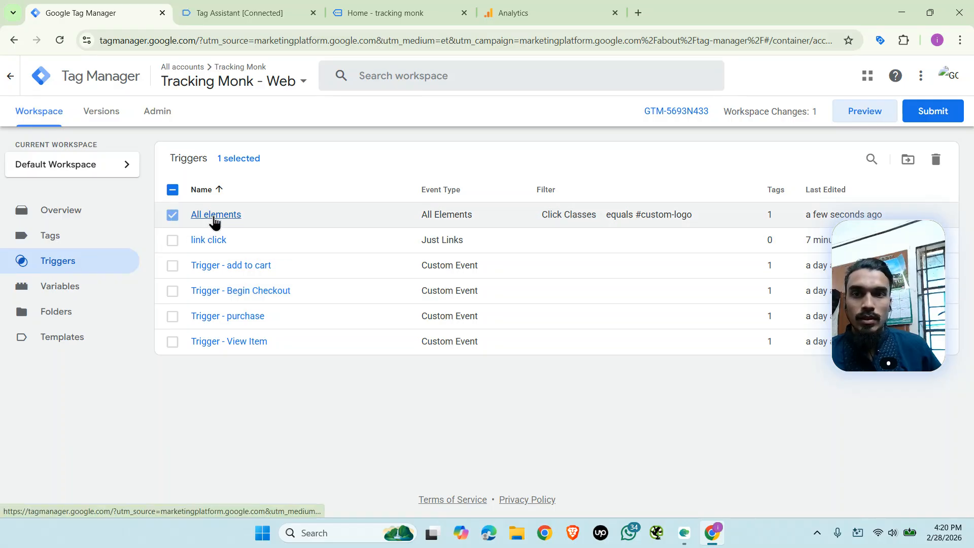
{"action": "left_click", "coordinate": [258, 10]}
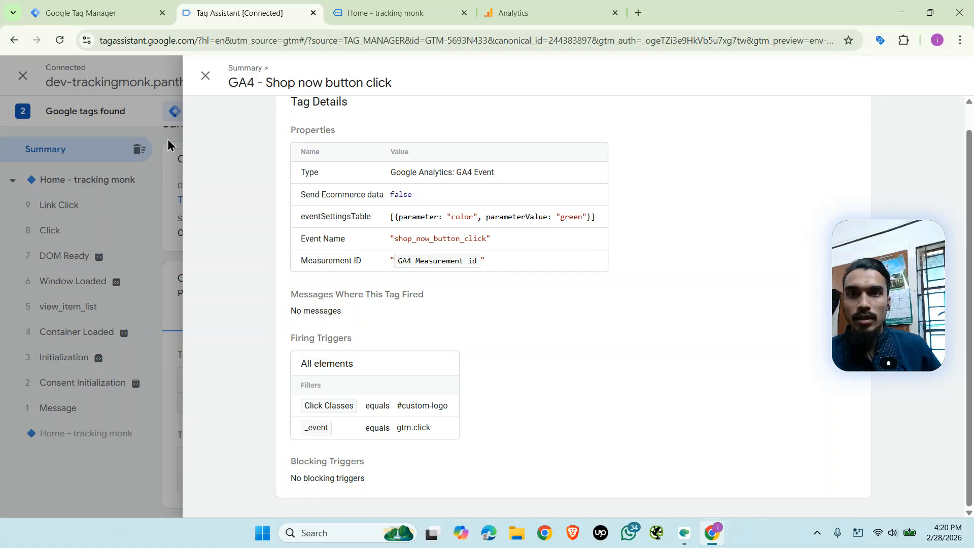
- Compare the click variables of the Link Click and Click events in Tag Assistant and select the Click Text value
{"action": "left_click", "coordinate": [177, 139]}
{"action": "left_click", "coordinate": [48, 205]}
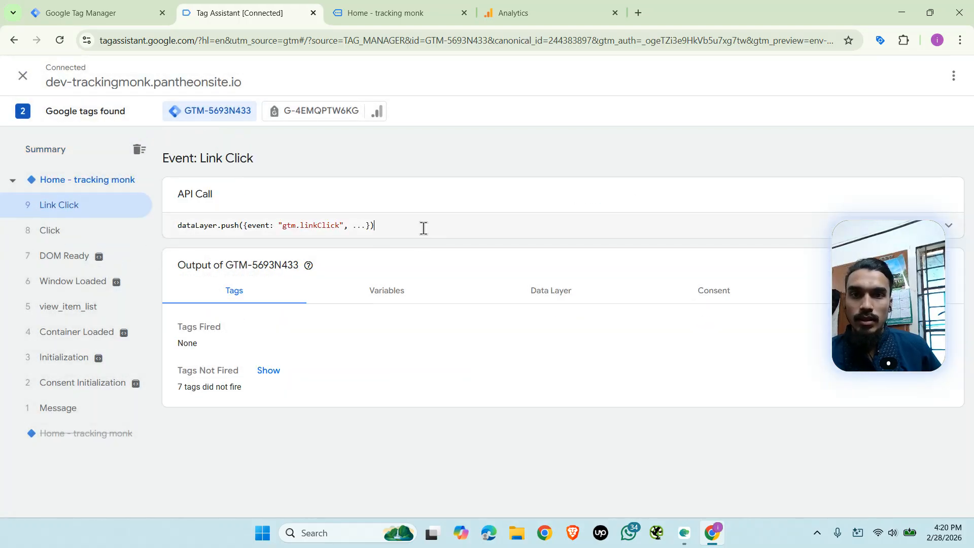
{"action": "left_click", "coordinate": [384, 291]}
{"action": "scroll", "coordinate": [446, 284], "scroll_direction": "down", "scroll_amount": 4}
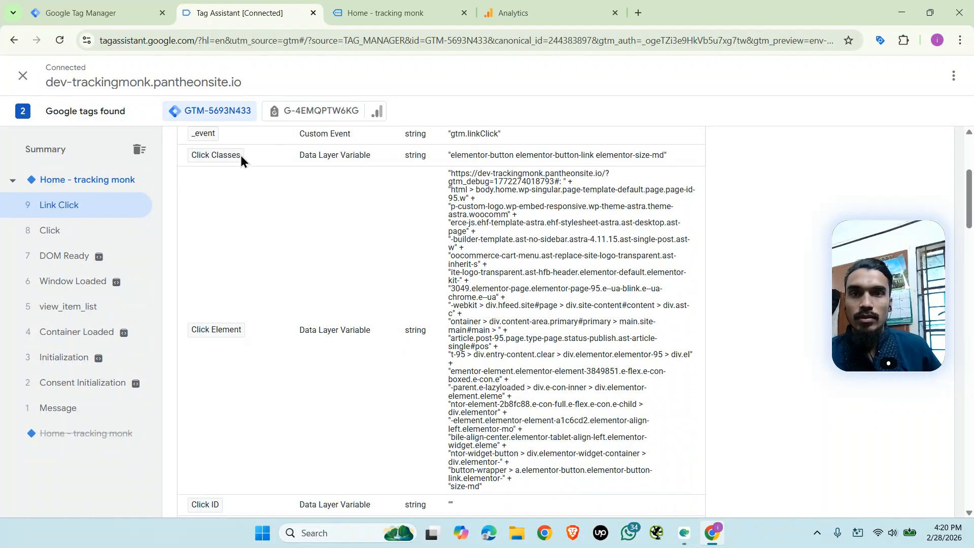
{"action": "scroll", "coordinate": [500, 281], "scroll_direction": "down", "scroll_amount": 2}
{"action": "scroll", "coordinate": [500, 282], "scroll_direction": "down", "scroll_amount": 2}
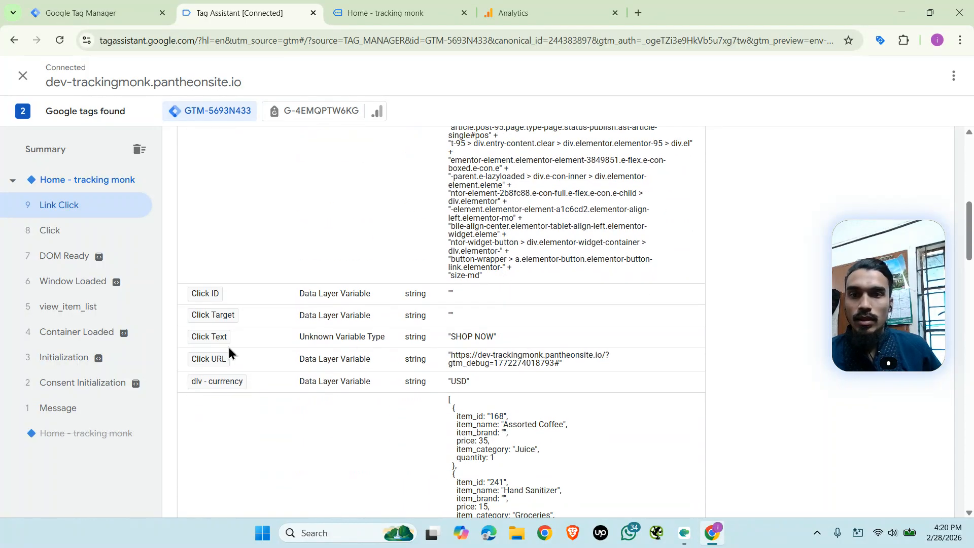
{"action": "left_click", "coordinate": [54, 228]}
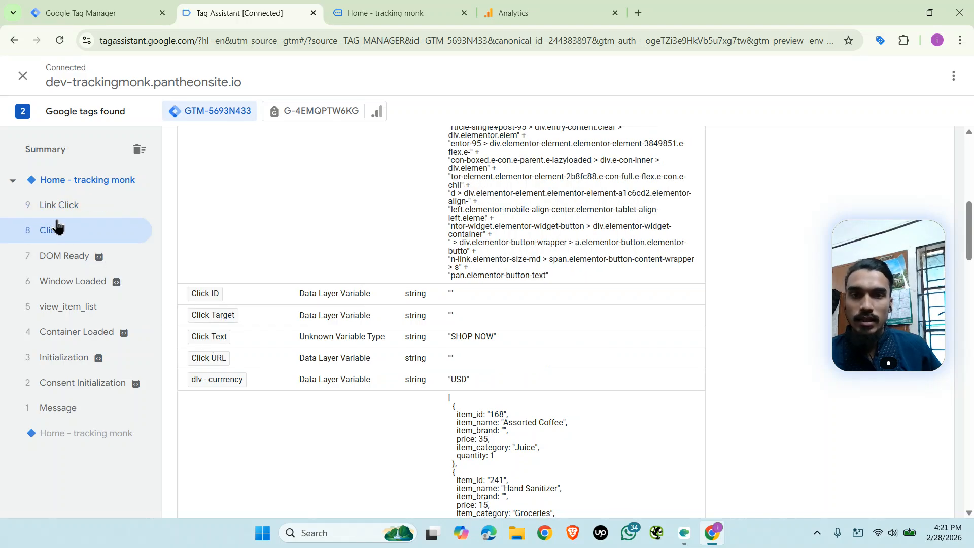
{"action": "left_click", "coordinate": [71, 206]}
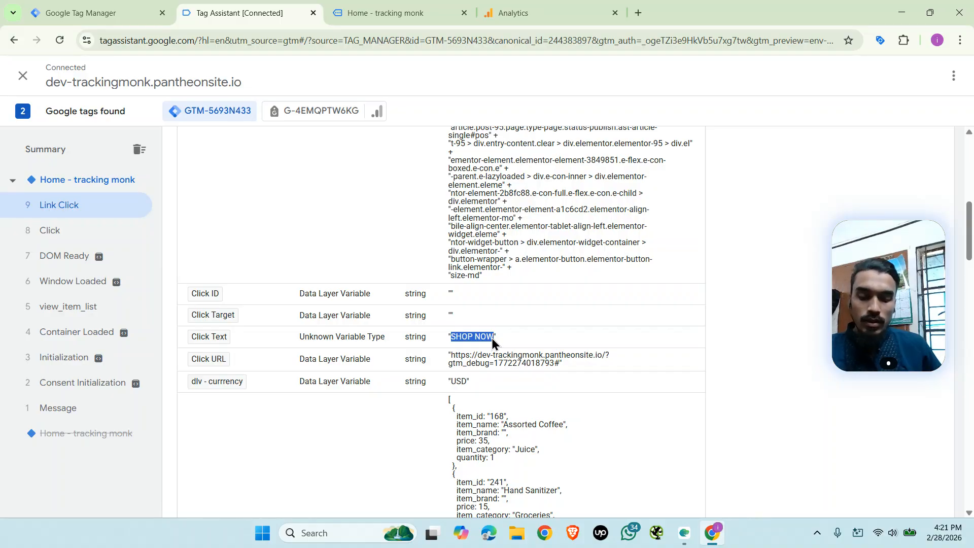
- Change the All elements trigger's condition in Tag Manager to Click Text equals SHOP NOW and save the trigger
{"action": "left_click", "coordinate": [114, 14]}
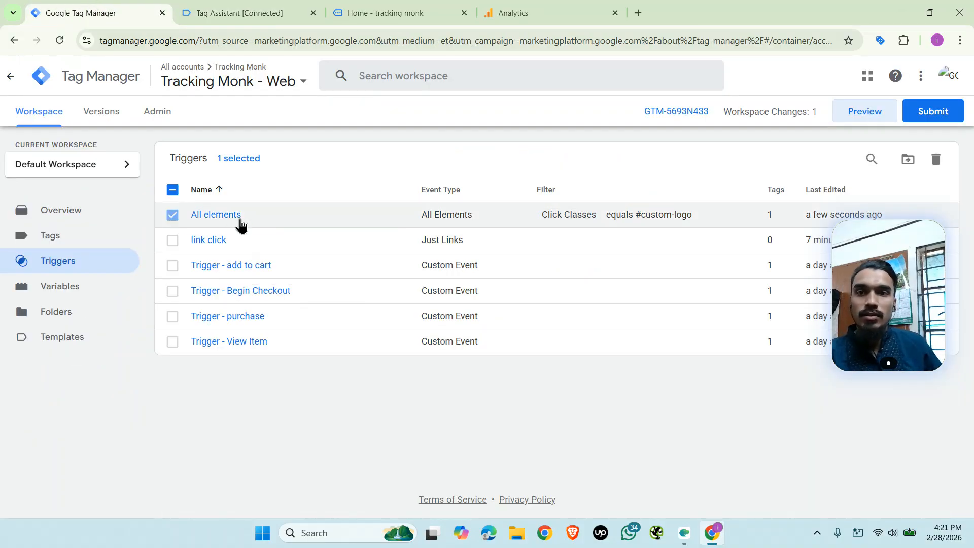
{"action": "left_click", "coordinate": [217, 215]}
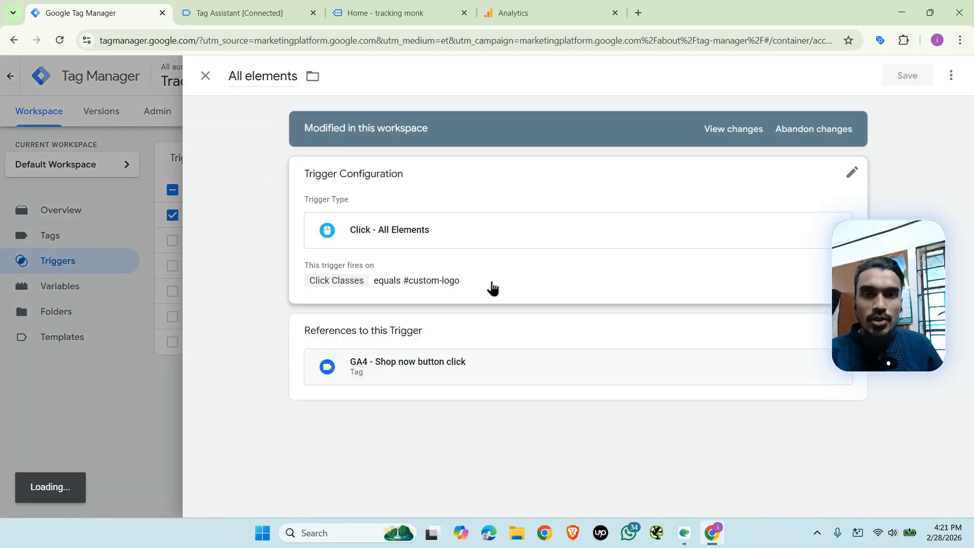
{"action": "left_click", "coordinate": [469, 283]}
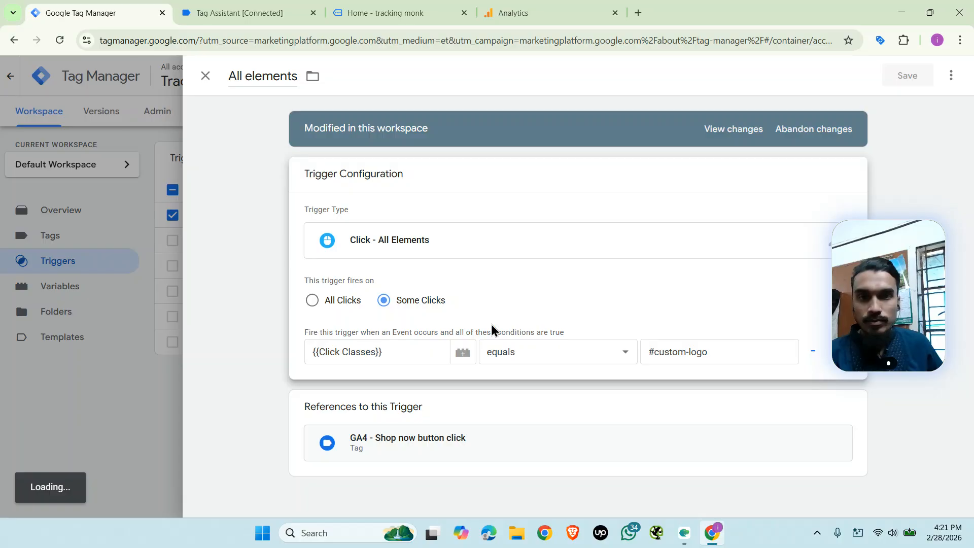
{"action": "left_click", "coordinate": [433, 351]}
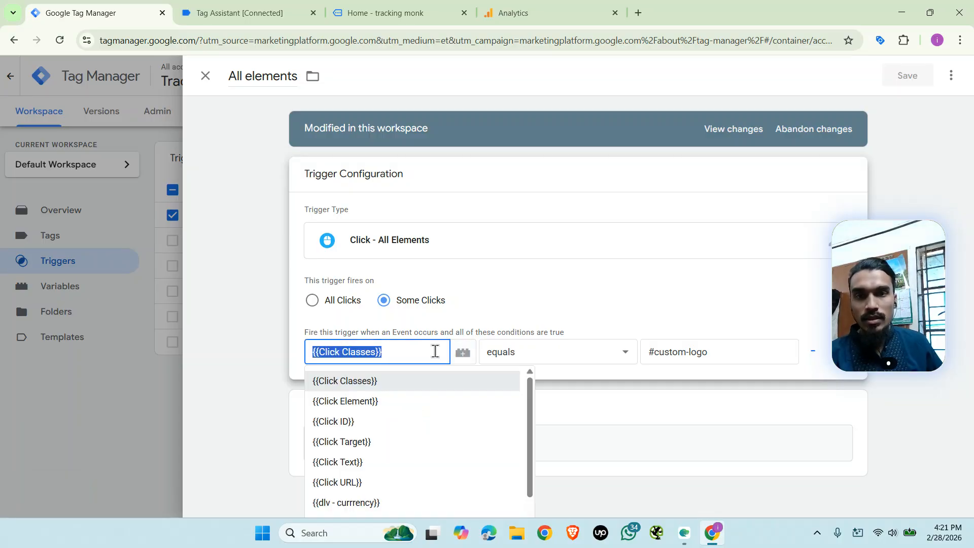
{"action": "left_click", "coordinate": [411, 461]}
{"action": "left_click", "coordinate": [705, 352]}
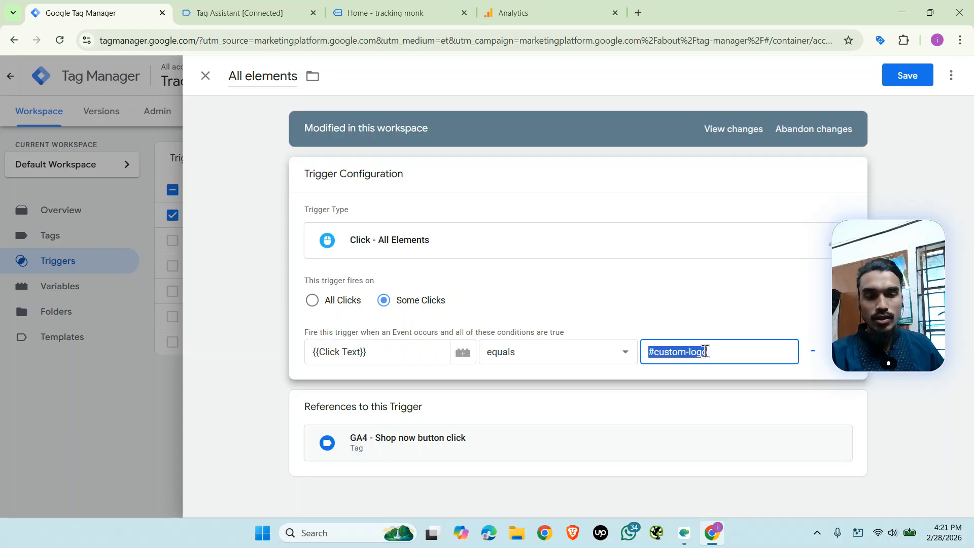
{"action": "type", "text": "SHOP NOW"}
{"action": "left_click", "coordinate": [916, 76]}
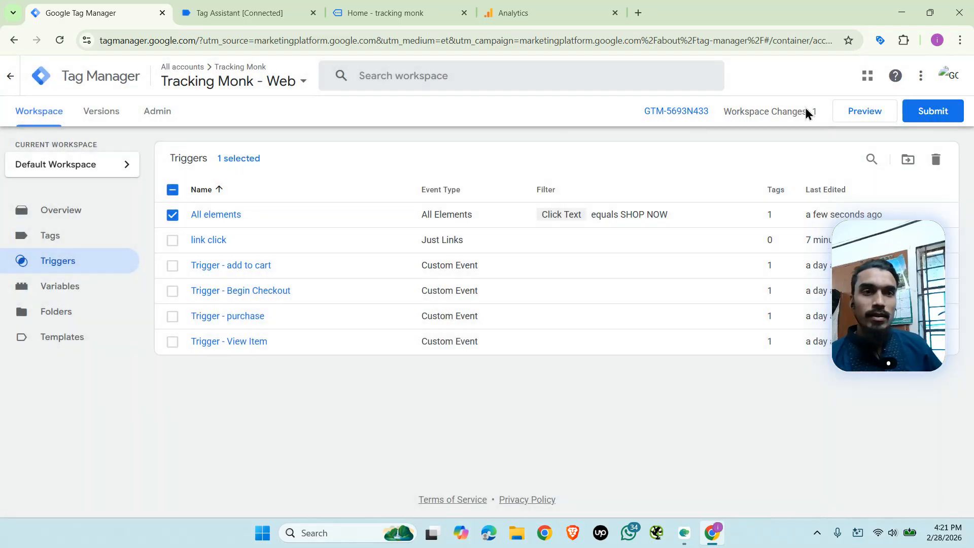
- Preview the store site with the updated trigger, test its Shop Now button and check the fired tags in Tag Assistant
{"action": "left_click", "coordinate": [879, 114]}
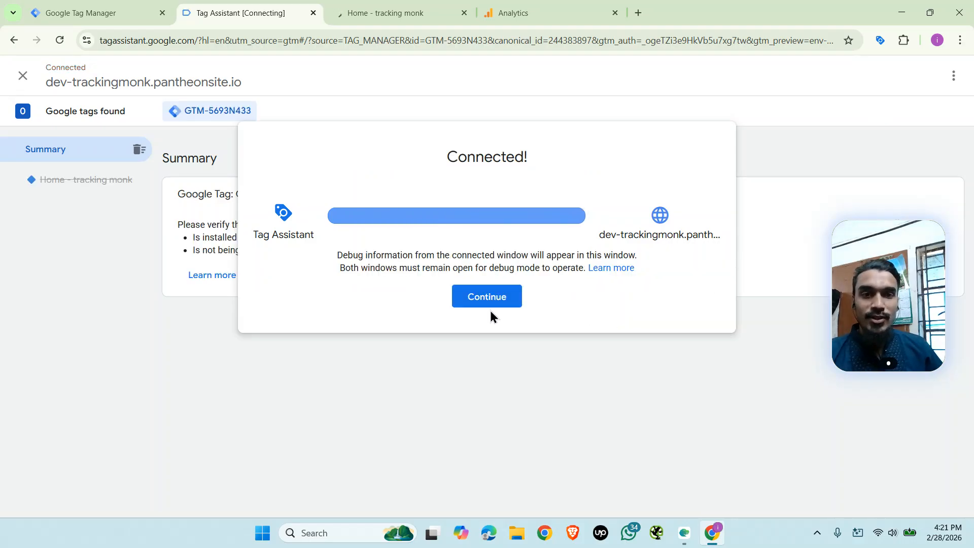
{"action": "left_click", "coordinate": [504, 304]}
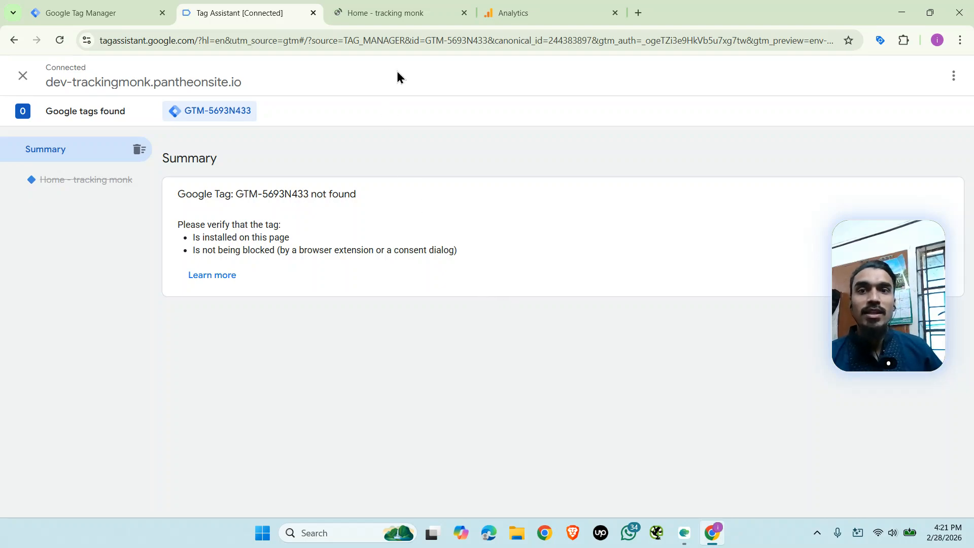
{"action": "left_click", "coordinate": [408, 11]}
{"action": "scroll", "coordinate": [586, 252], "scroll_direction": "down", "scroll_amount": 5}
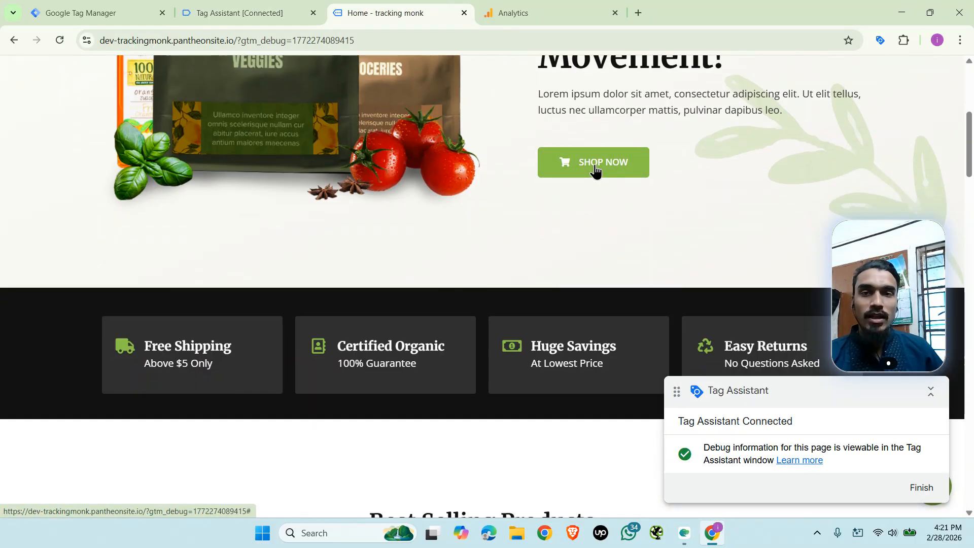
{"action": "left_click", "coordinate": [595, 170]}
{"action": "left_click", "coordinate": [269, 10]}
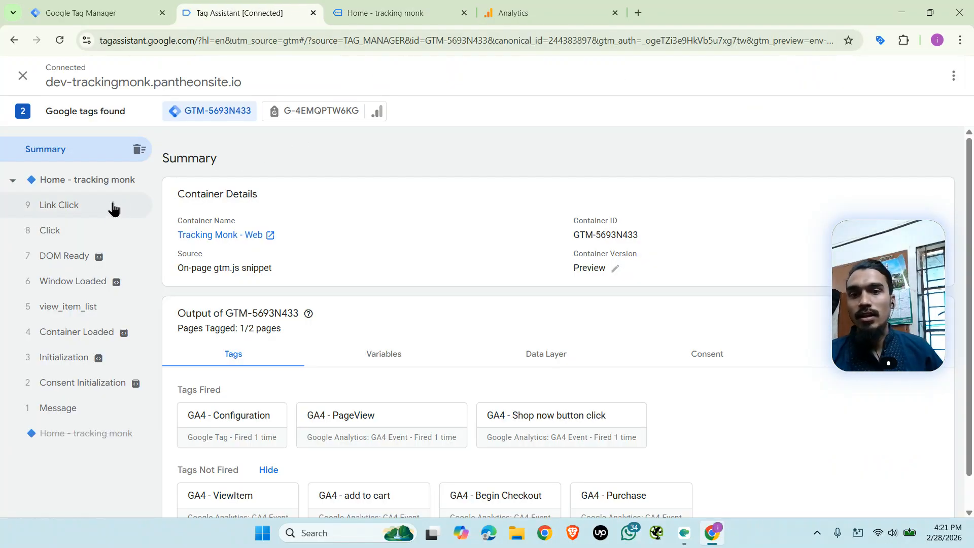
- Inspect the shop_now_button_click event's parameters in Analytics DebugView and expand the color parameter
{"action": "left_click", "coordinate": [554, 10]}
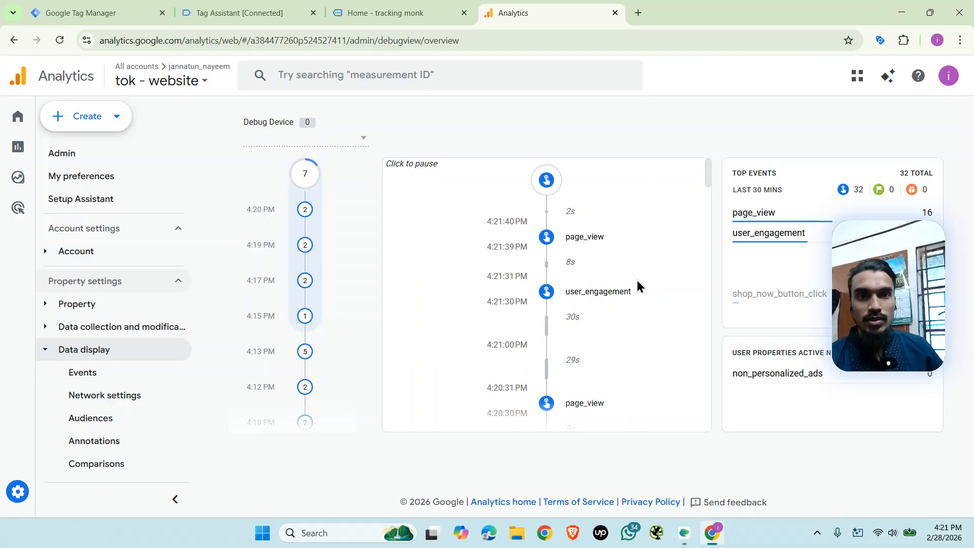
{"action": "left_click", "coordinate": [611, 238]}
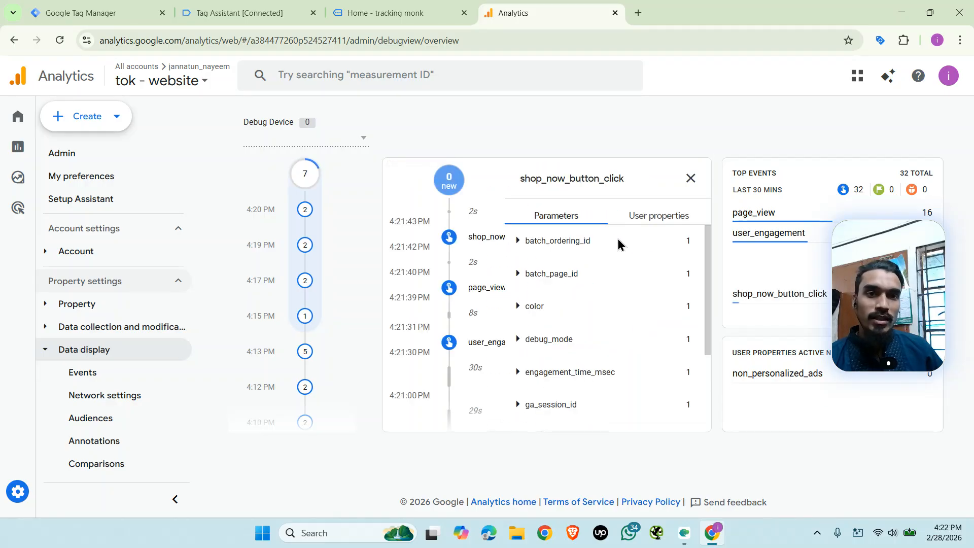
{"action": "left_click", "coordinate": [658, 216]}
{"action": "left_click", "coordinate": [556, 216]}
{"action": "scroll", "coordinate": [592, 329], "scroll_direction": "down", "scroll_amount": 2}
{"action": "scroll", "coordinate": [591, 330], "scroll_direction": "up", "scroll_amount": 2}
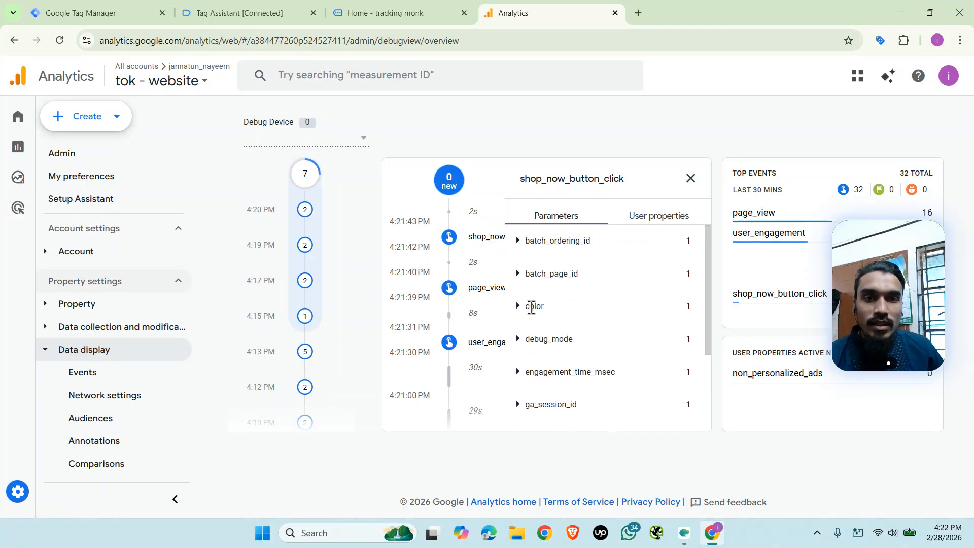
{"action": "left_click", "coordinate": [517, 306]}
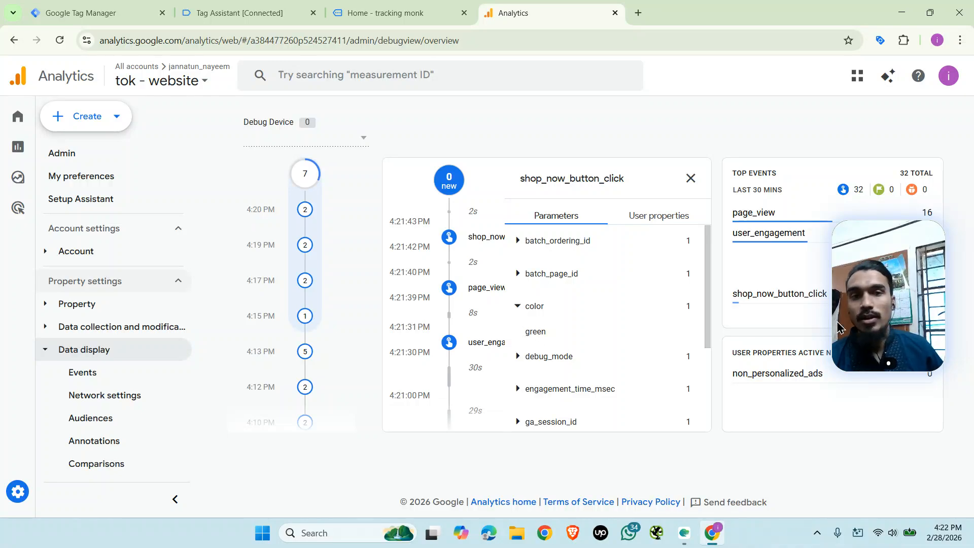
- Look through the property's data collection and data display settings in the Analytics admin navigation
{"action": "scroll", "coordinate": [122, 392], "scroll_direction": "down", "scroll_amount": 2}
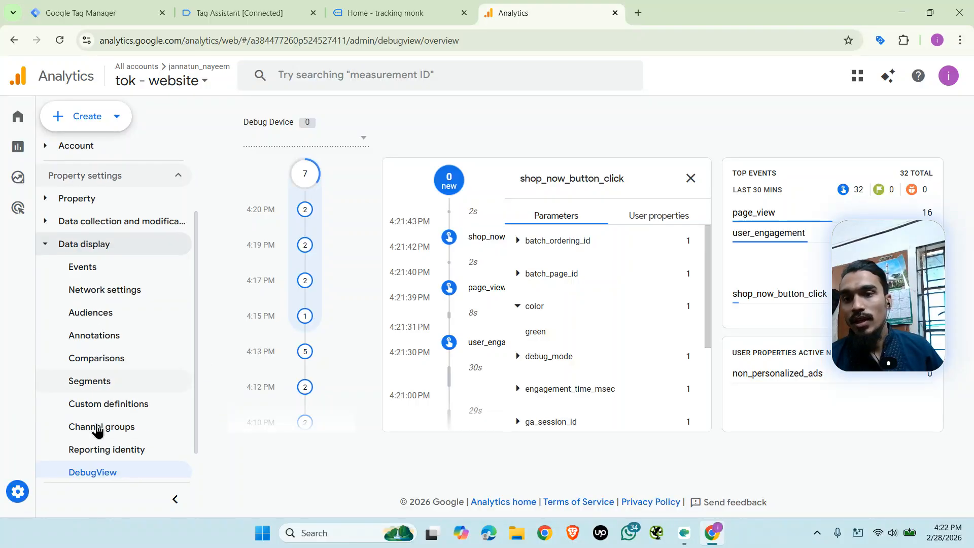
{"action": "scroll", "coordinate": [95, 412], "scroll_direction": "down", "scroll_amount": 1}
{"action": "scroll", "coordinate": [121, 373], "scroll_direction": "up", "scroll_amount": 3}
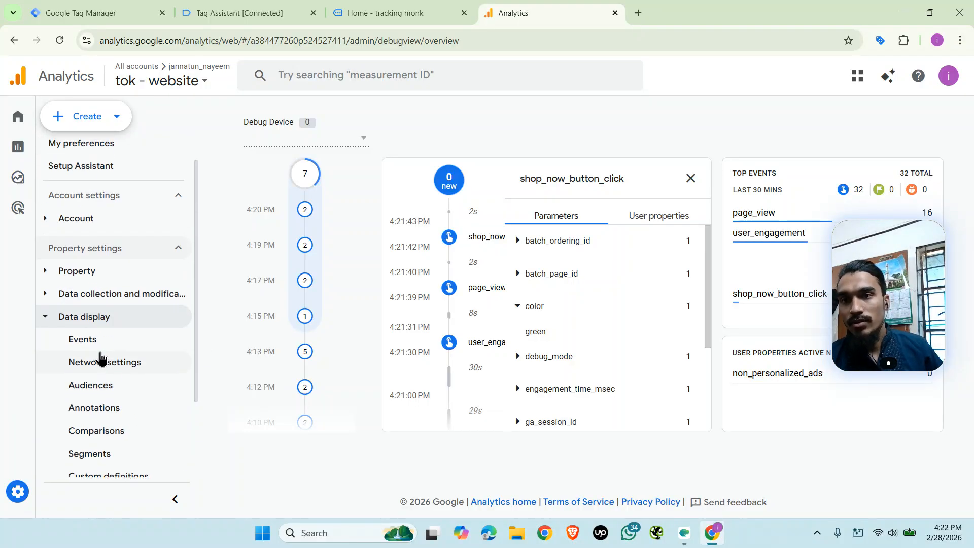
{"action": "left_click", "coordinate": [41, 297]}
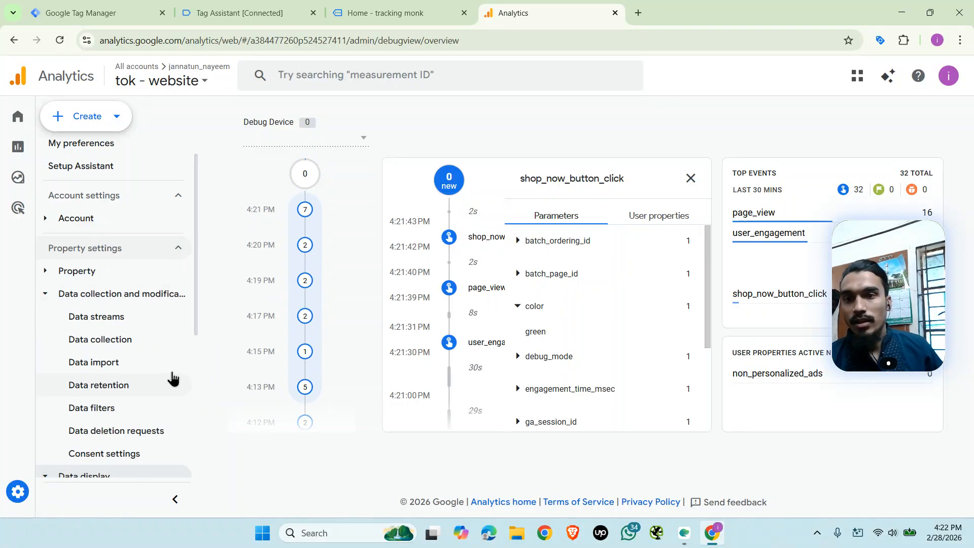
{"action": "scroll", "coordinate": [142, 362], "scroll_direction": "down", "scroll_amount": 2}
{"action": "scroll", "coordinate": [153, 361], "scroll_direction": "down", "scroll_amount": 3}
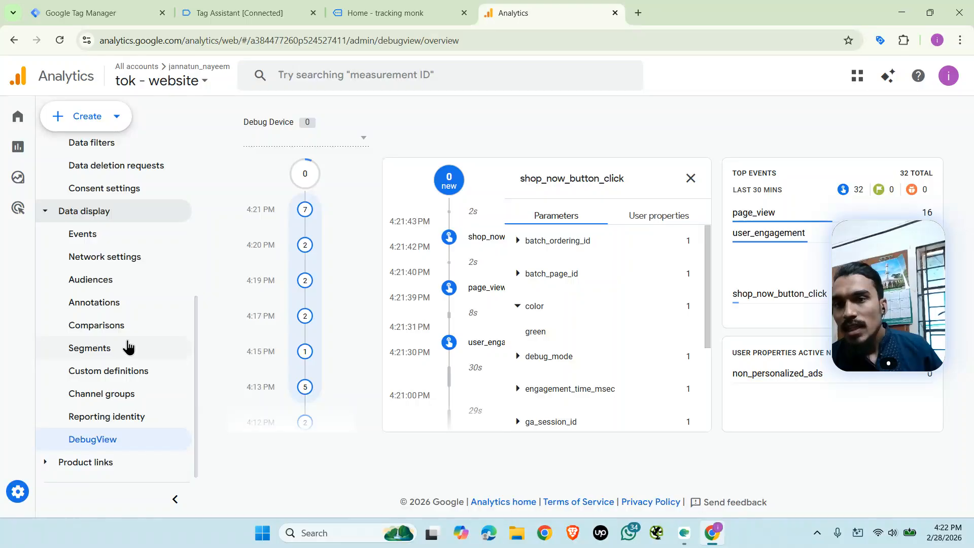
{"action": "scroll", "coordinate": [50, 376], "scroll_direction": "up", "scroll_amount": 2}
{"action": "mouse_move", "coordinate": [24, 475]}
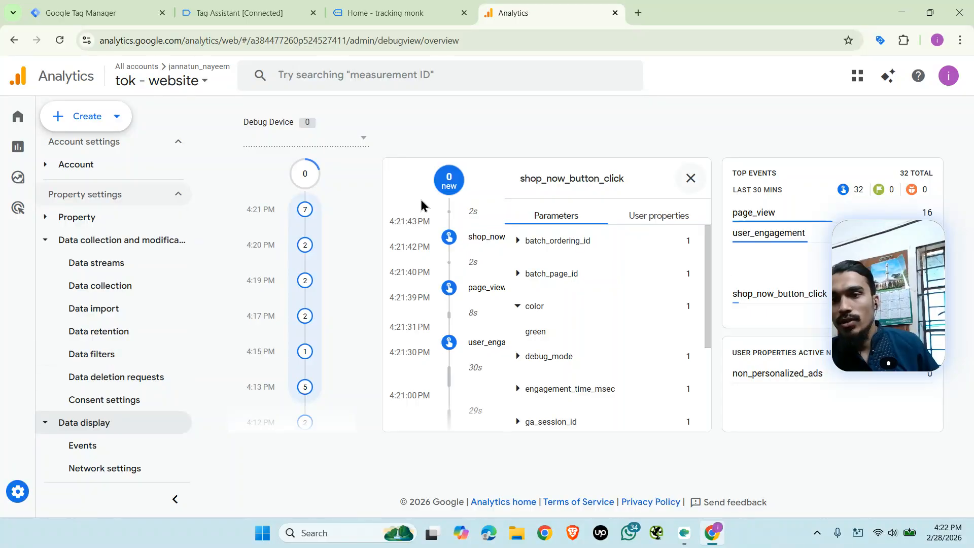
- Open the property's custom definitions from the Analytics admin settings
{"action": "left_click", "coordinate": [31, 117]}
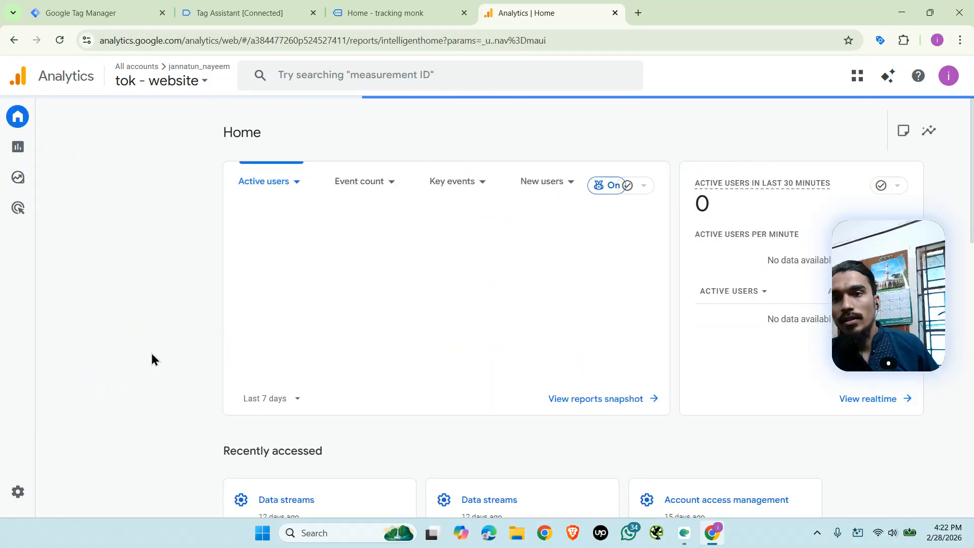
{"action": "scroll", "coordinate": [187, 349], "scroll_direction": "down", "scroll_amount": 4}
{"action": "mouse_move", "coordinate": [35, 245]}
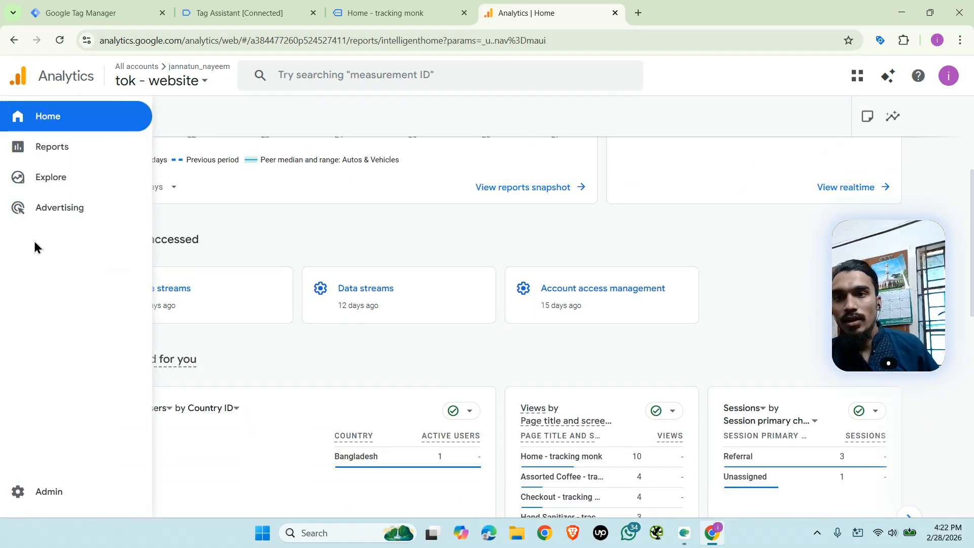
{"action": "left_click", "coordinate": [18, 490]}
{"action": "scroll", "coordinate": [143, 387], "scroll_direction": "down", "scroll_amount": 5}
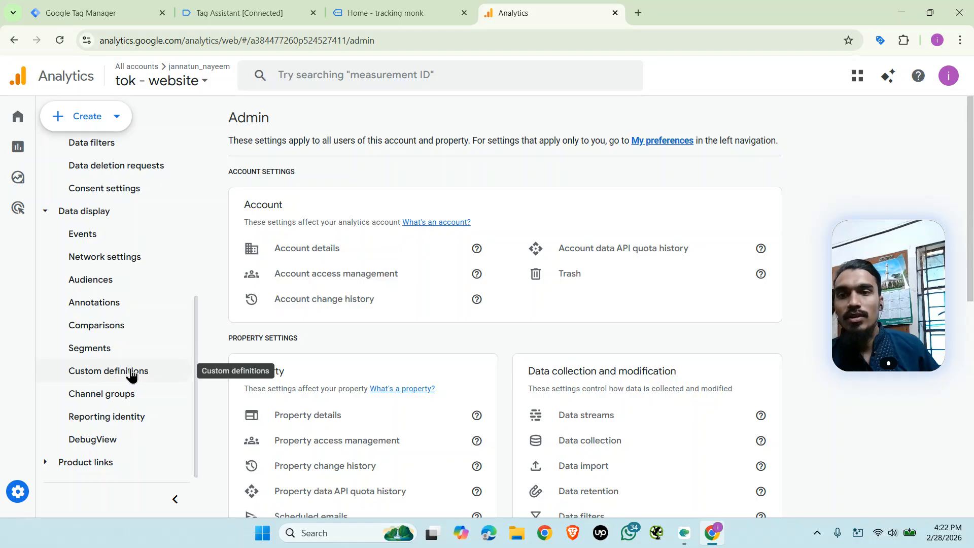
{"action": "left_click", "coordinate": [128, 374]}
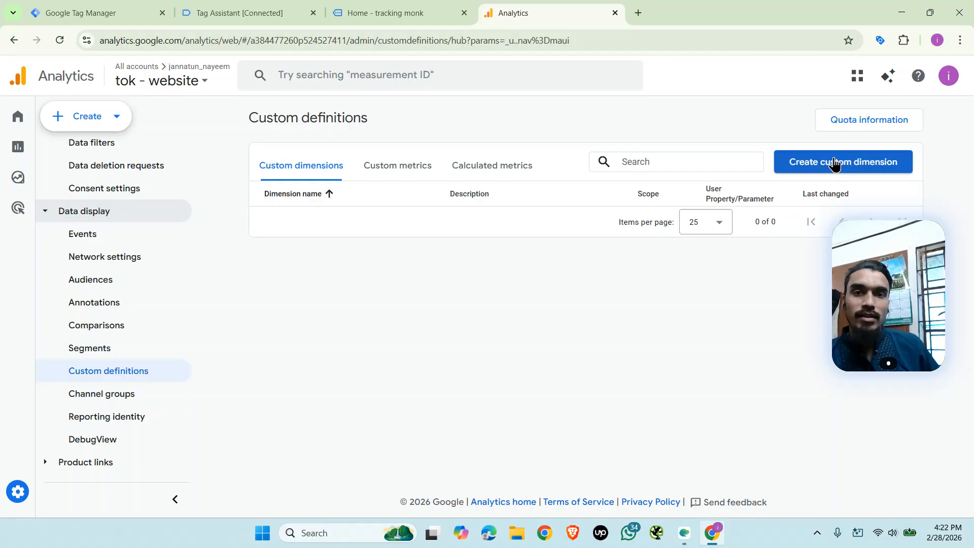
- Start a new custom dimension and enter color as its dimension name
{"action": "left_click", "coordinate": [836, 163]}
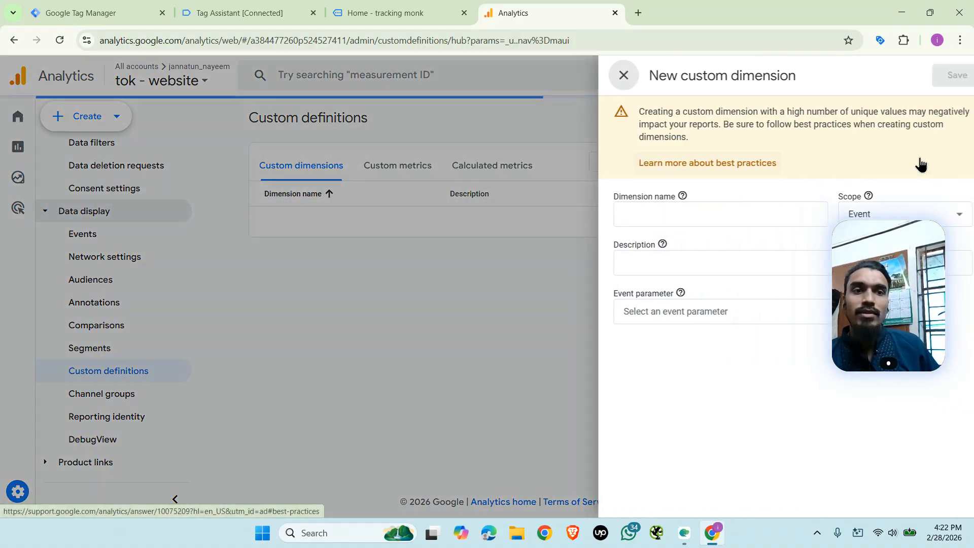
{"action": "left_click", "coordinate": [670, 215]}
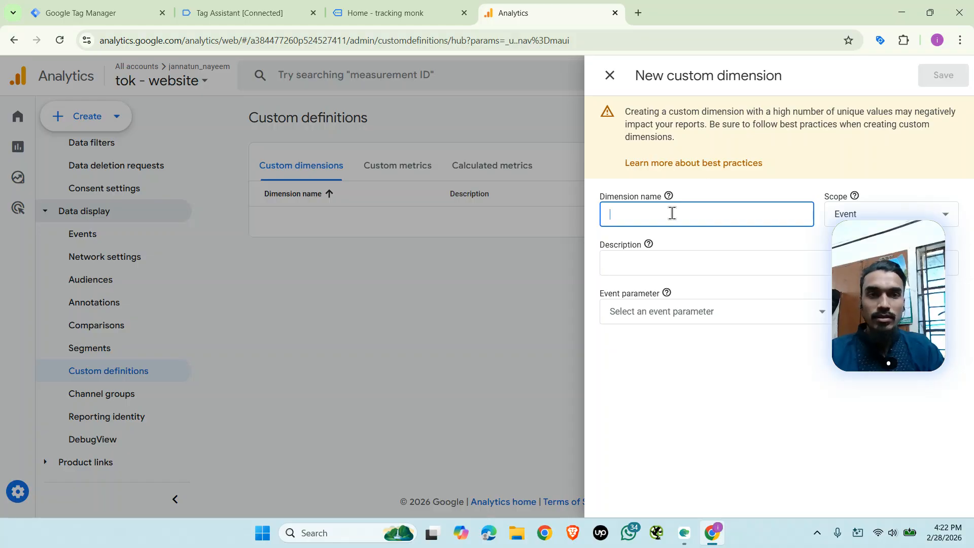
{"action": "type", "text": "cl"}
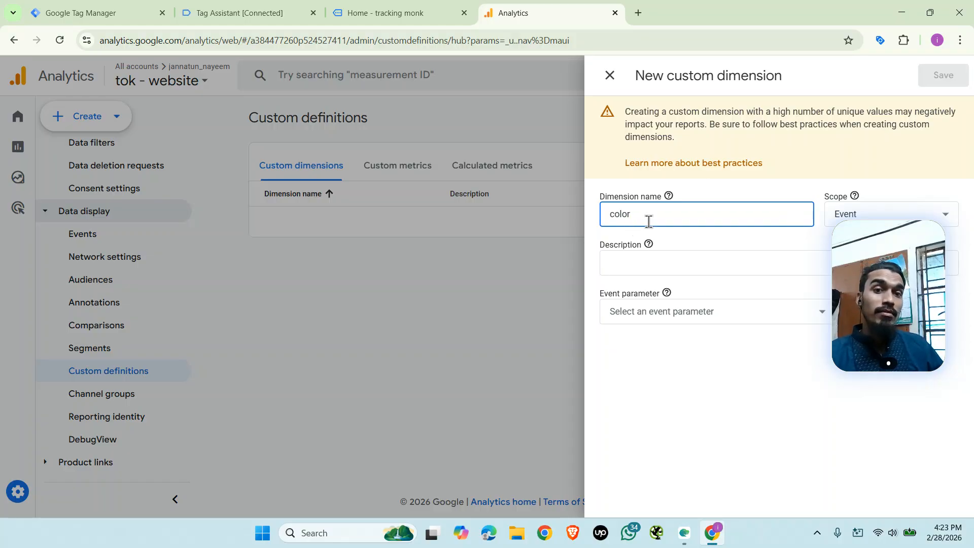
- Look through the new dimension's available event parameters and scope options, keeping the scope at Event
{"action": "left_click", "coordinate": [681, 318]}
{"action": "scroll", "coordinate": [674, 421], "scroll_direction": "down", "scroll_amount": 5}
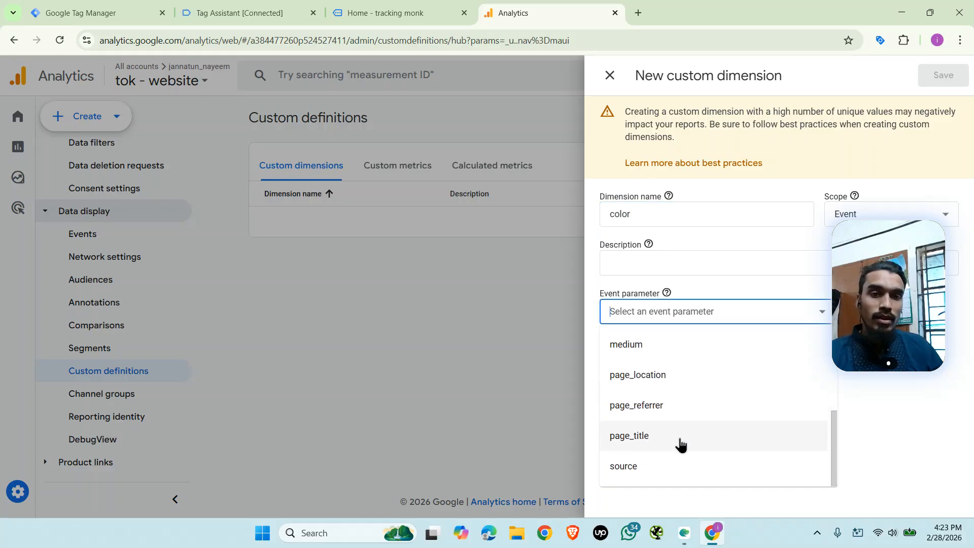
{"action": "scroll", "coordinate": [682, 448], "scroll_direction": "up", "scroll_amount": 5}
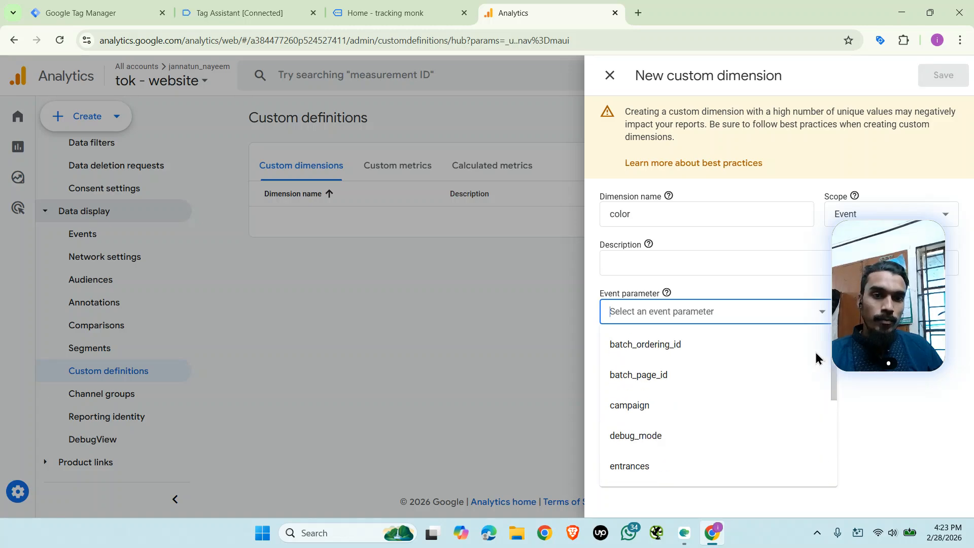
{"action": "left_click_drag", "start_coordinate": [903, 236], "coordinate": [921, 103]}
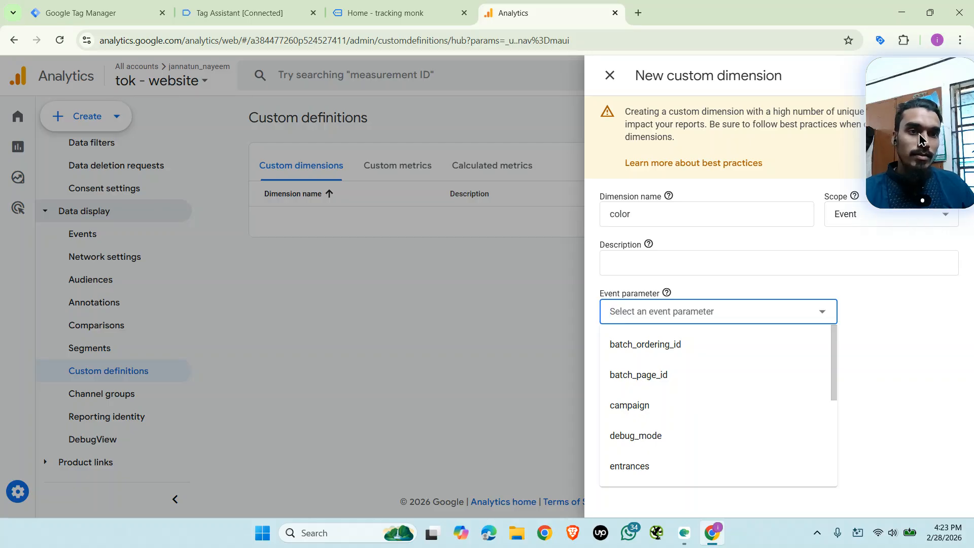
{"action": "left_click", "coordinate": [936, 221]}
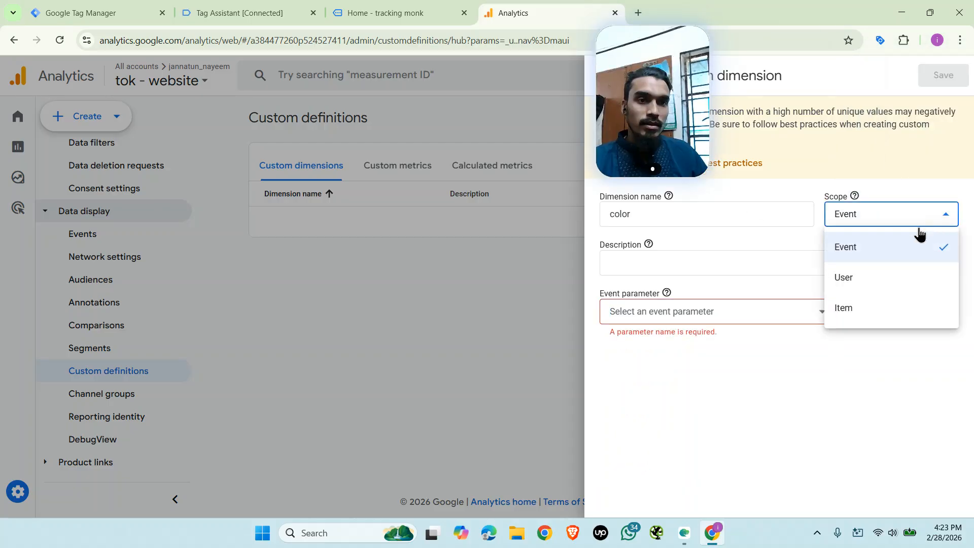
{"action": "left_click", "coordinate": [874, 252]}
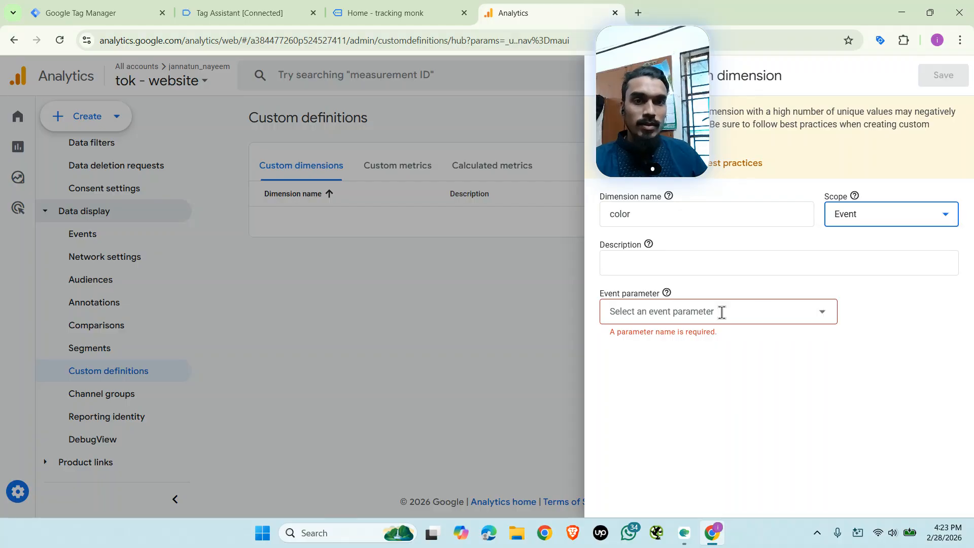
{"action": "left_click", "coordinate": [874, 219]}
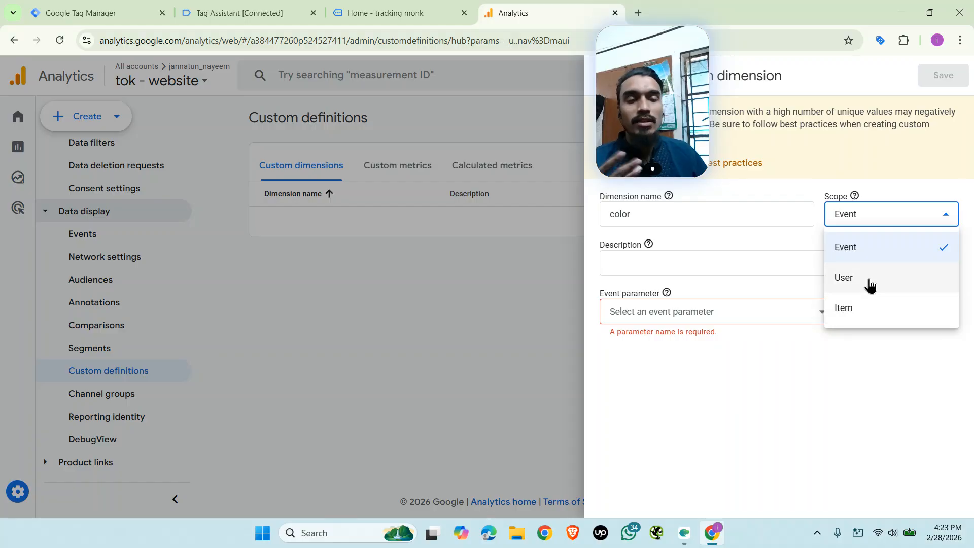
{"action": "left_click", "coordinate": [729, 366]}
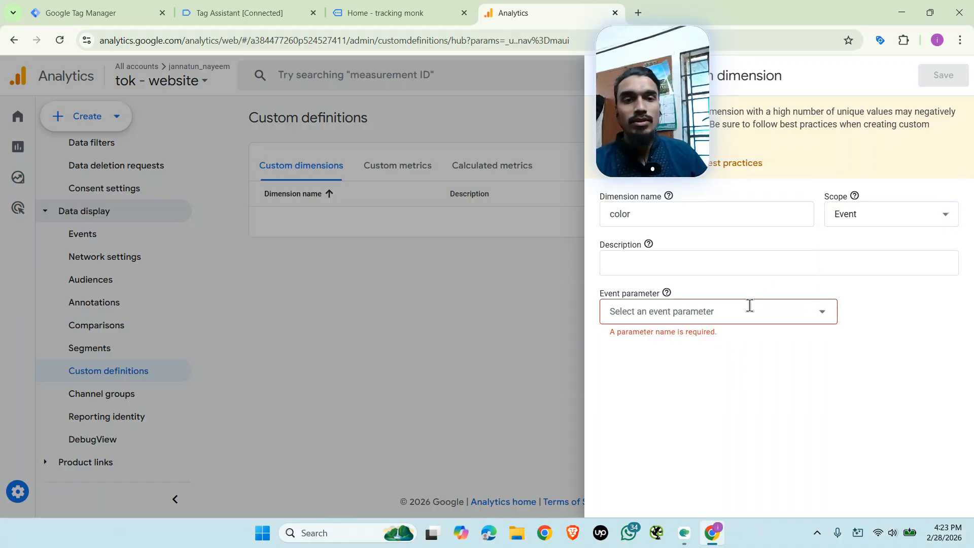
{"action": "left_click", "coordinate": [750, 307]}
{"action": "scroll", "coordinate": [710, 404], "scroll_direction": "down", "scroll_amount": 2}
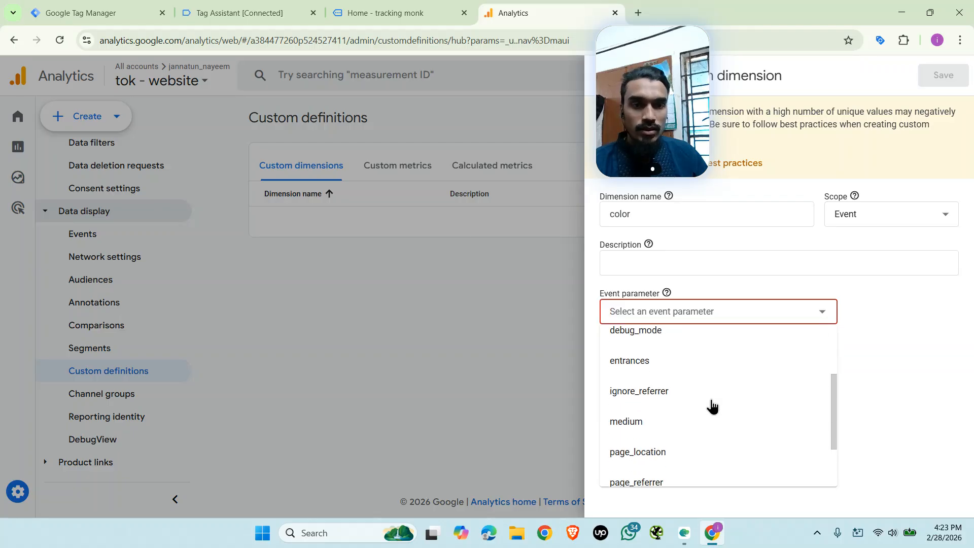
{"action": "scroll", "coordinate": [713, 404], "scroll_direction": "down", "scroll_amount": 2}
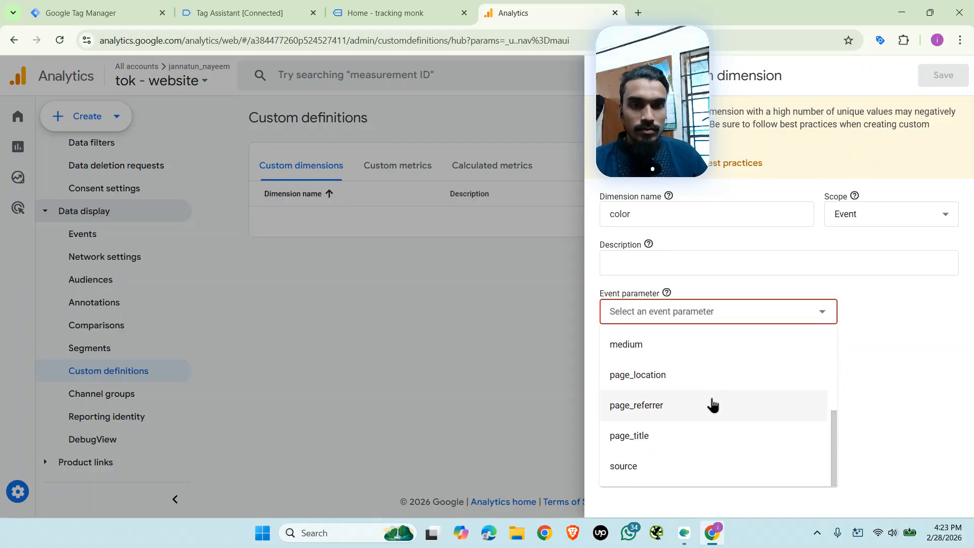
{"action": "scroll", "coordinate": [711, 404], "scroll_direction": "up", "scroll_amount": 4}
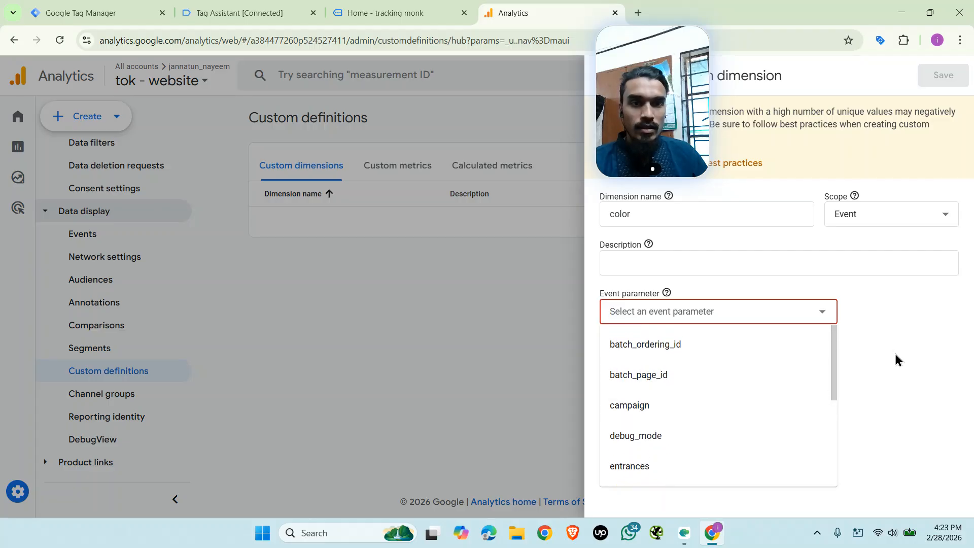
- Enter color as both the description and the event parameter, and save the custom dimension
{"action": "left_click", "coordinate": [724, 263]}
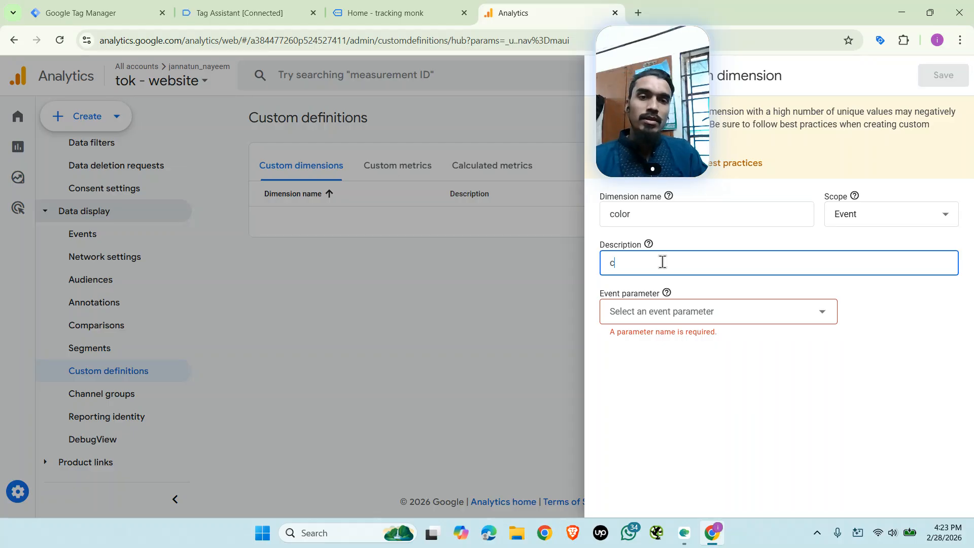
{"action": "left_click", "coordinate": [707, 307]}
{"action": "type", "text": "c"}
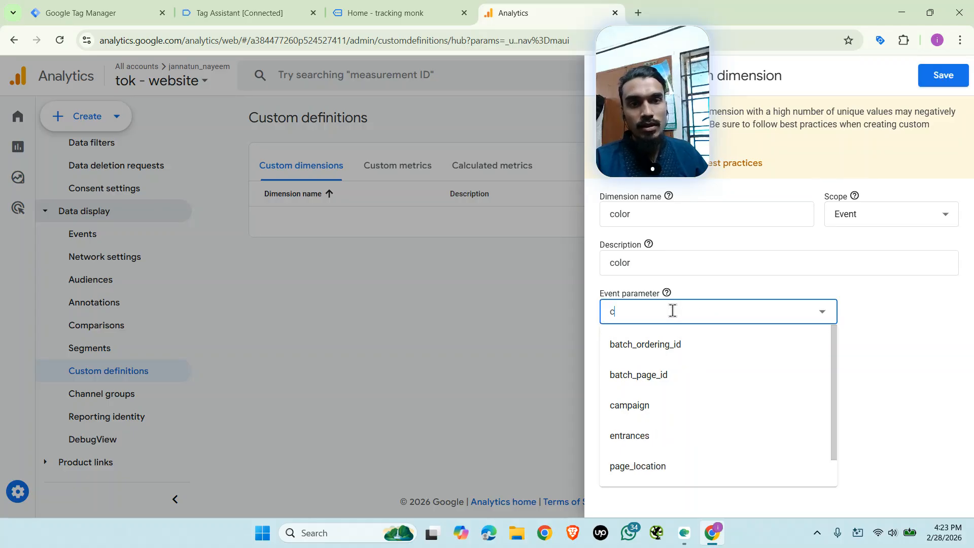
{"action": "type", "text": "olor"}
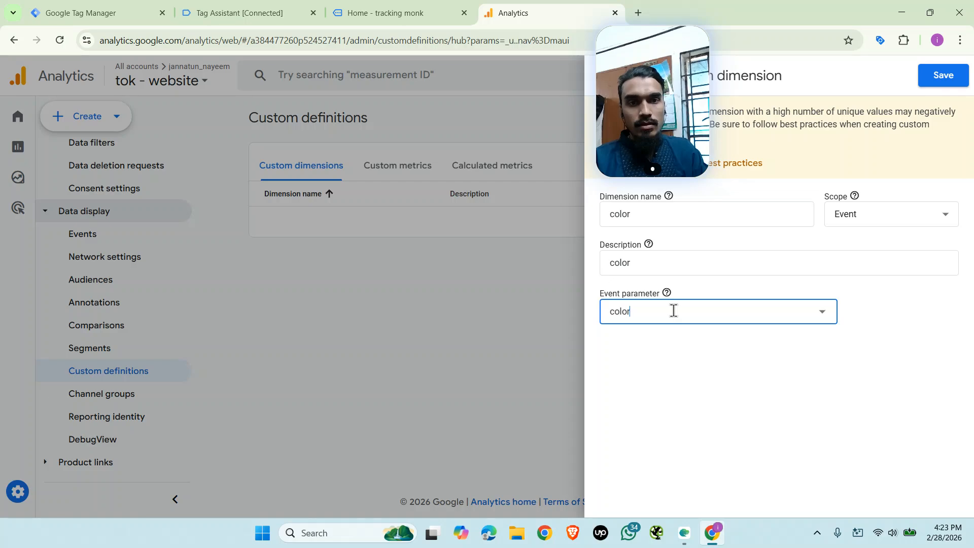
{"action": "left_click", "coordinate": [943, 75]}
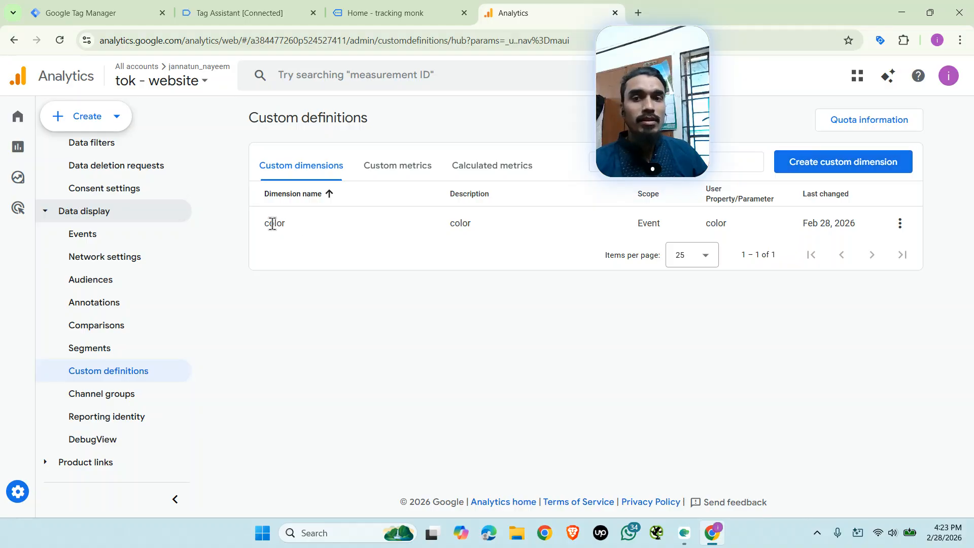
- Open the color custom dimension for editing and change its dimension name to Color
{"action": "left_click", "coordinate": [901, 226]}
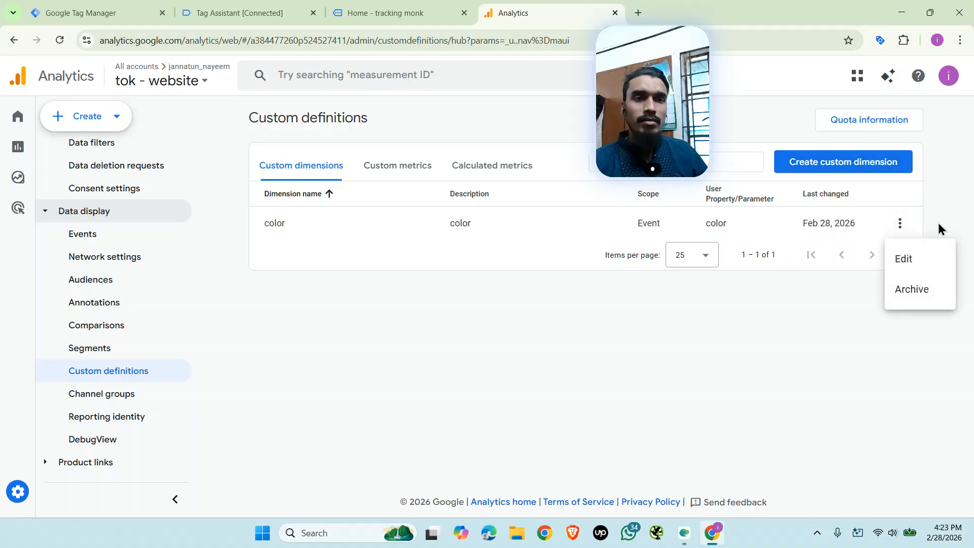
{"action": "left_click", "coordinate": [906, 257]}
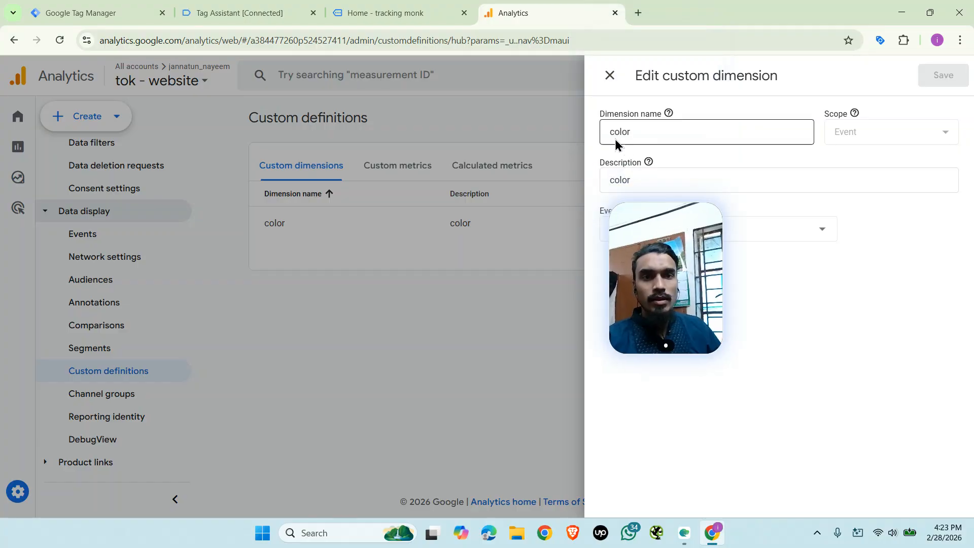
{"action": "left_click", "coordinate": [610, 133]}
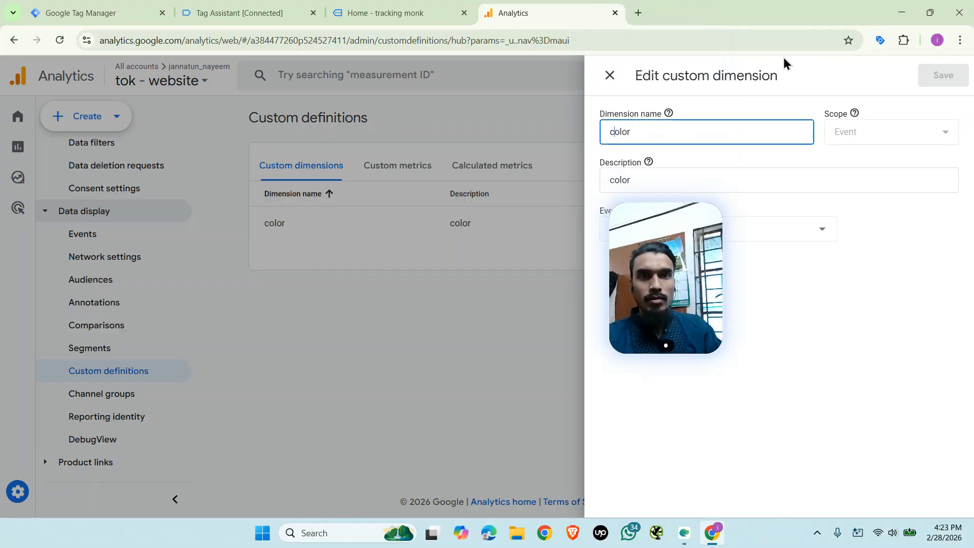
{"action": "key", "text": "Delete"}
{"action": "type", "text": "C"}
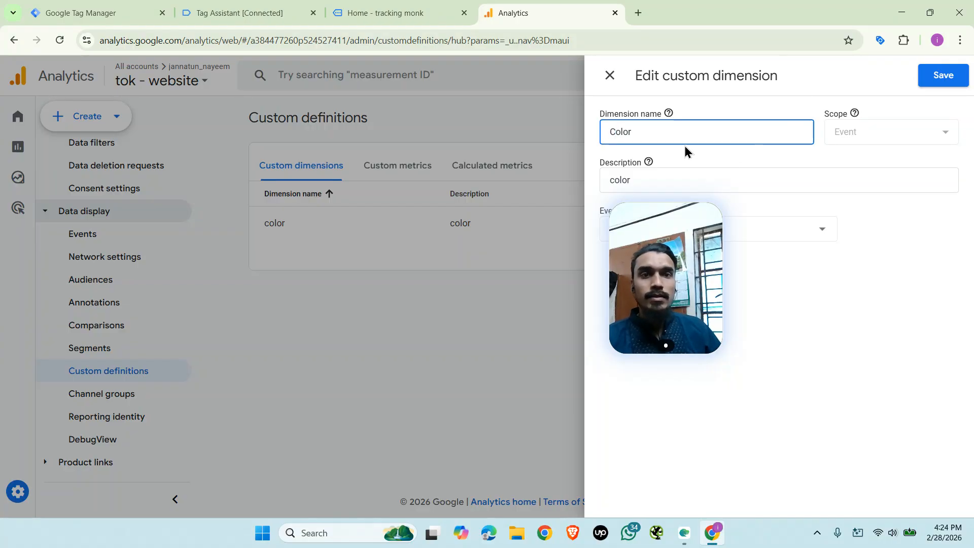
{"action": "left_click_drag", "start_coordinate": [690, 298], "coordinate": [830, 312]}
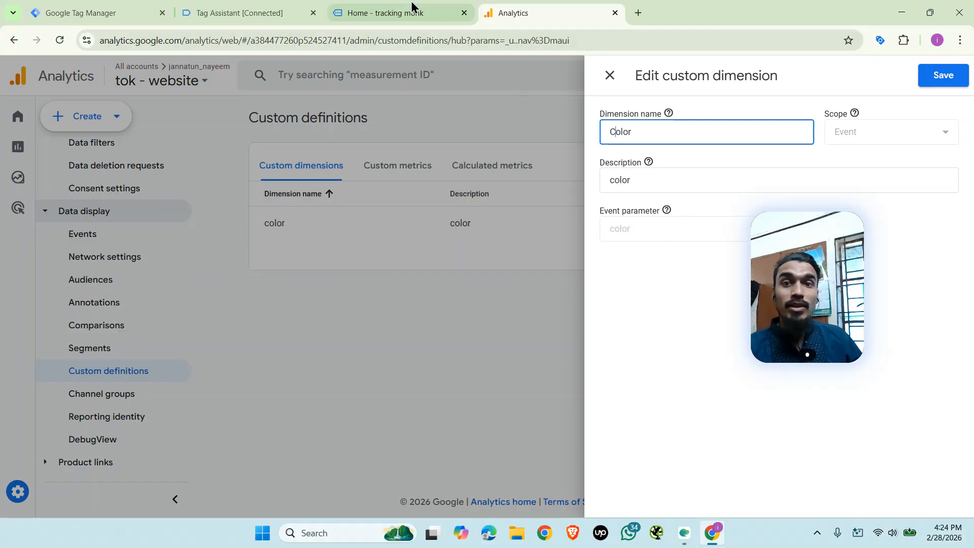
- Check the event parameters of the GA4 - Shop now button click tag in Tag Manager
{"action": "left_click", "coordinate": [87, 10]}
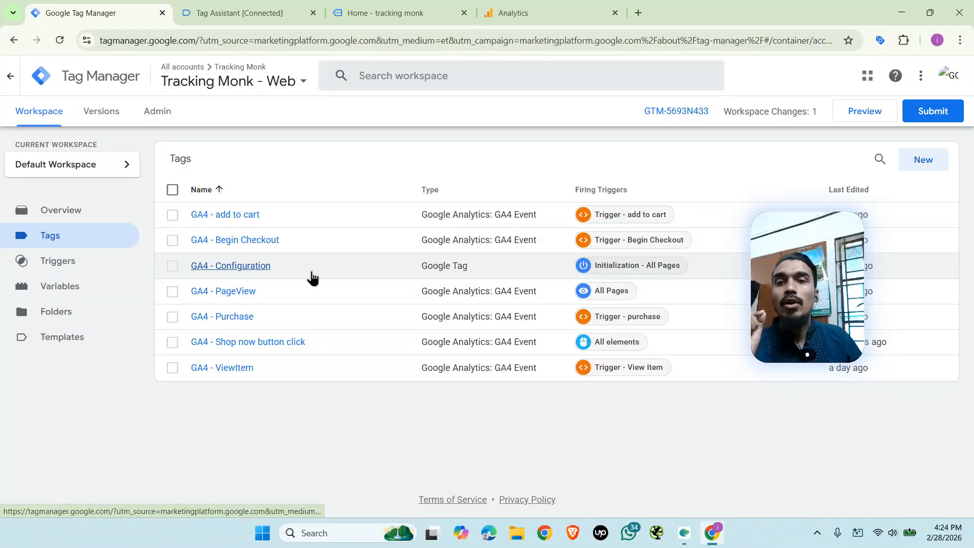
{"action": "left_click", "coordinate": [172, 342]}
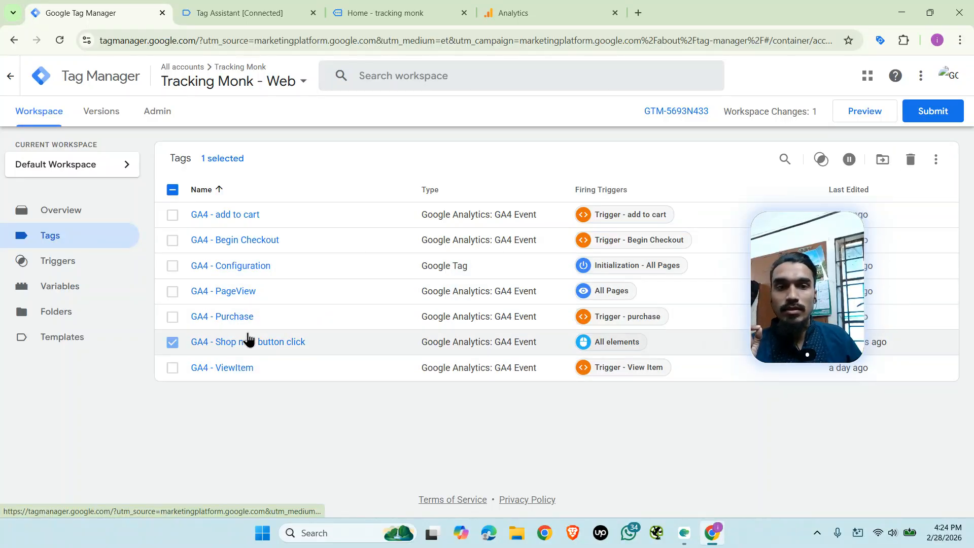
{"action": "left_click", "coordinate": [414, 334]}
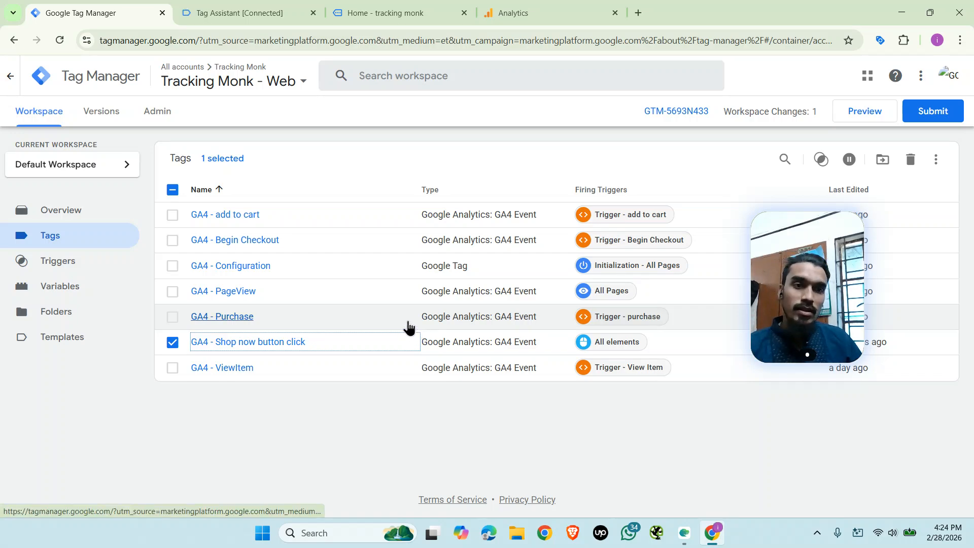
{"action": "left_click", "coordinate": [279, 343]}
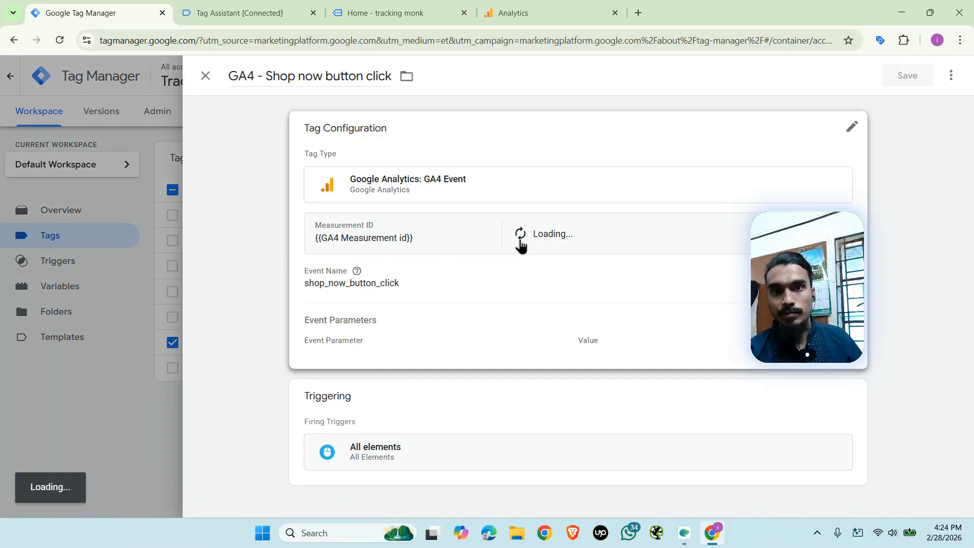
{"action": "left_click", "coordinate": [508, 330]}
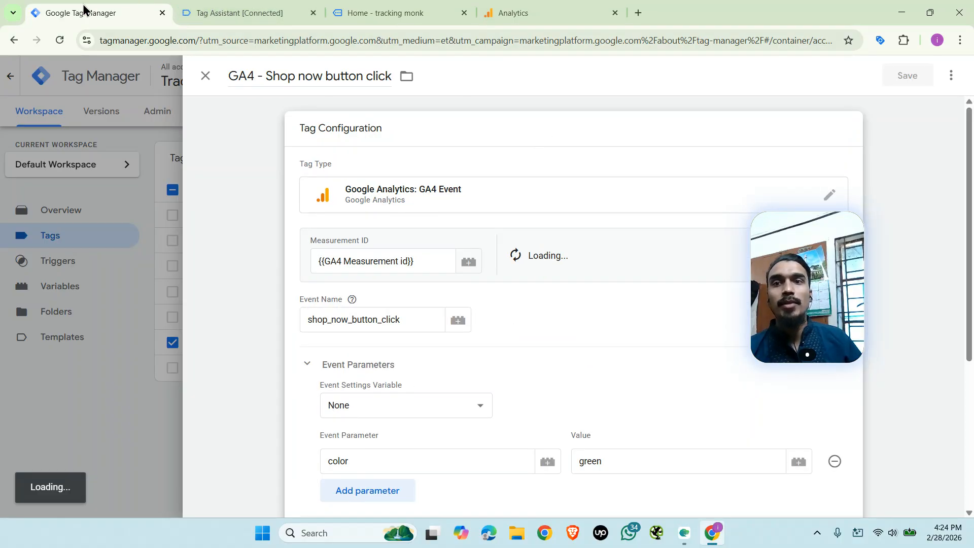
- Return to Analytics and save the edited custom dimension
{"action": "left_click", "coordinate": [512, 12]}
{"action": "left_click", "coordinate": [942, 75]}
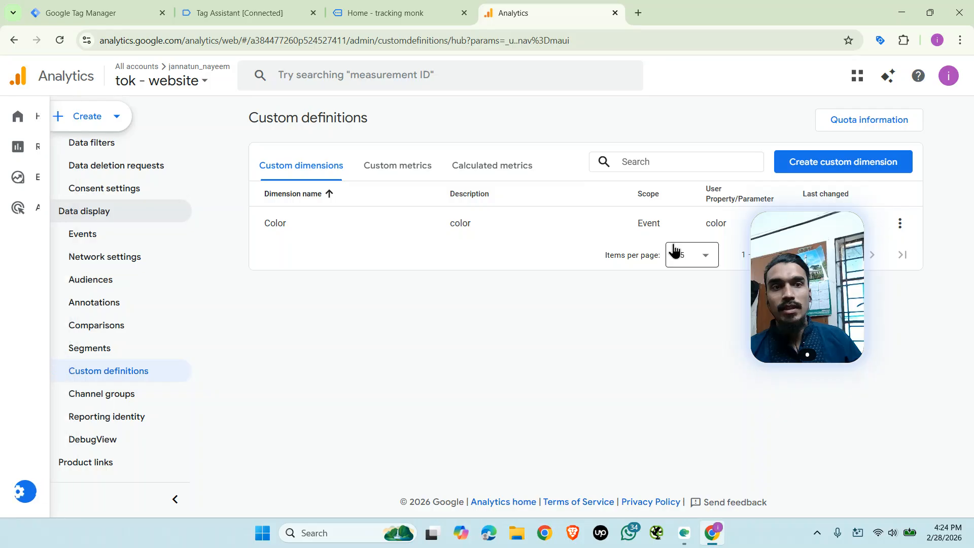